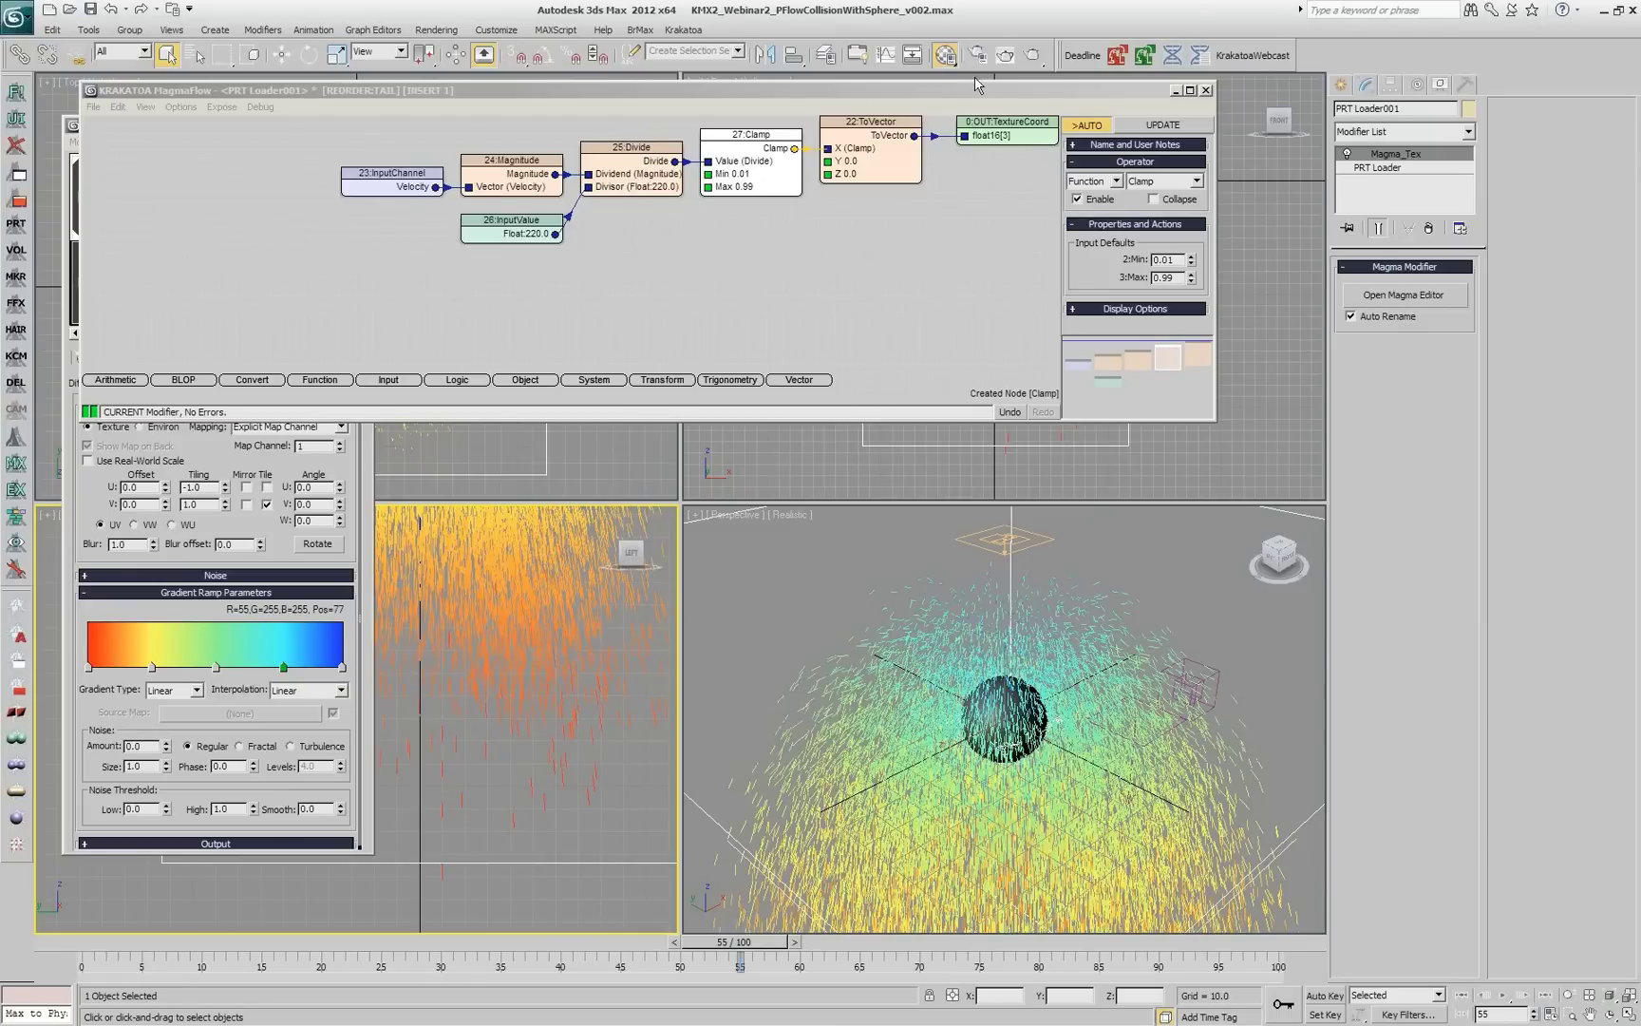
Step: Delete the Clamp and ToVector nodes and switch the output channel to Selection
{"action": "left_click", "coordinate": [882, 200]}
{"action": "left_click_drag", "start_coordinate": [881, 200], "coordinate": [694, 95]}
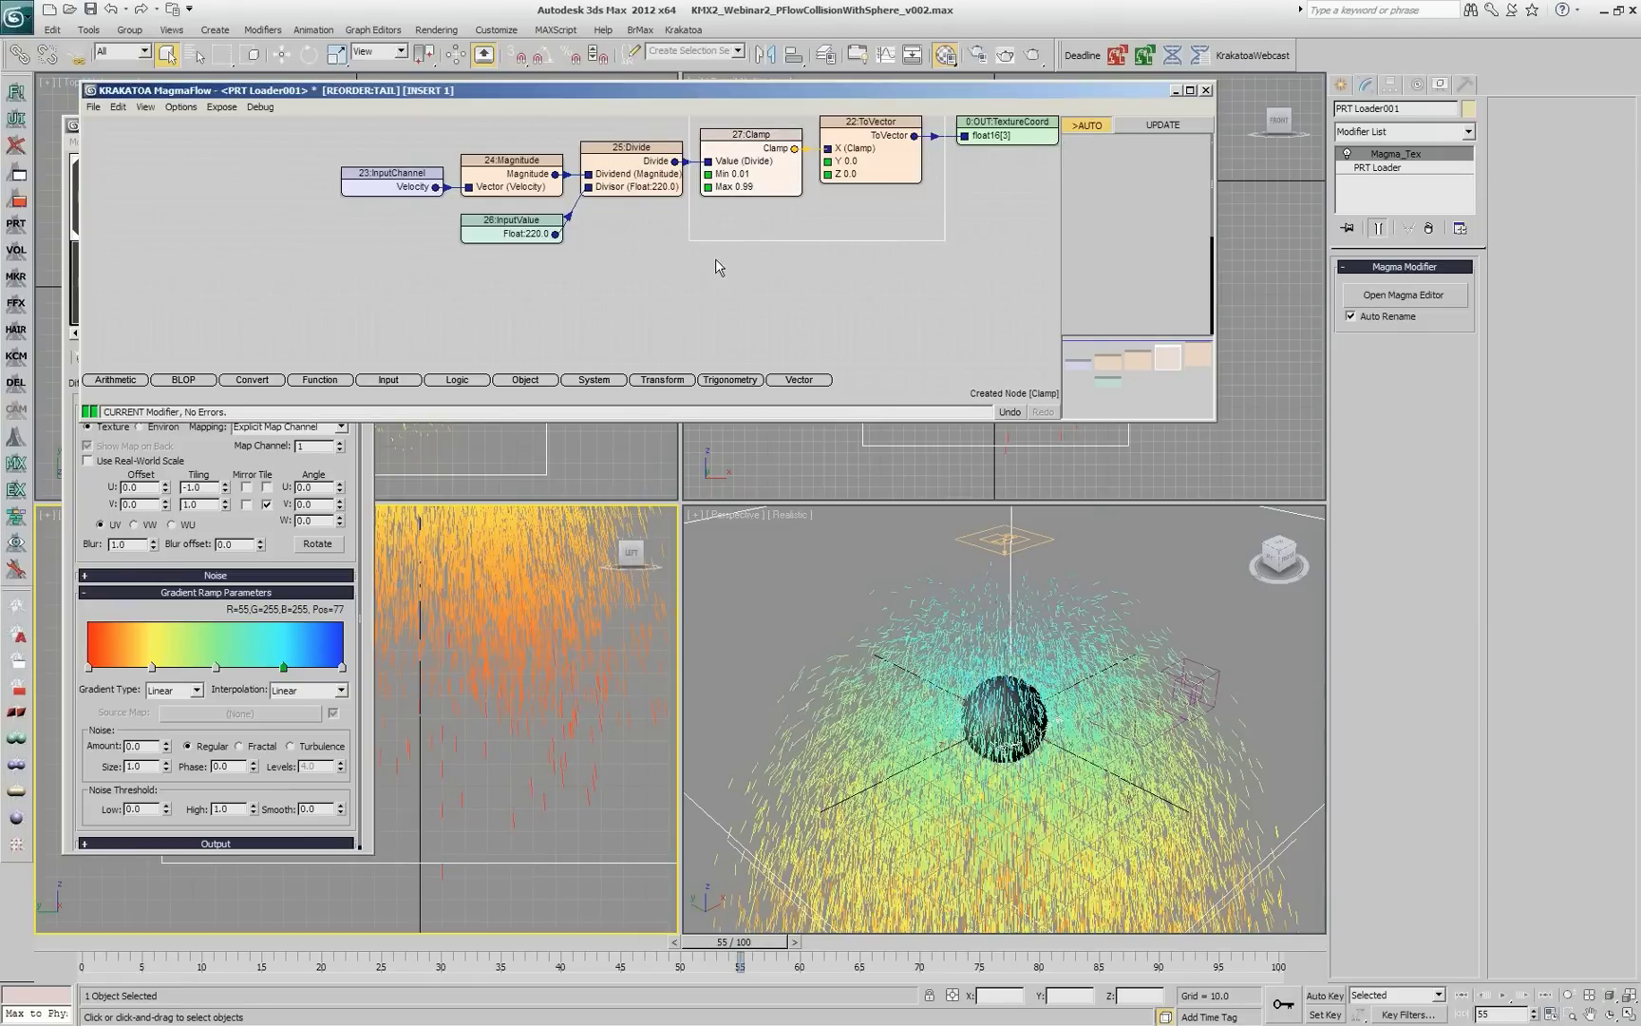
{"action": "key", "text": "Delete"}
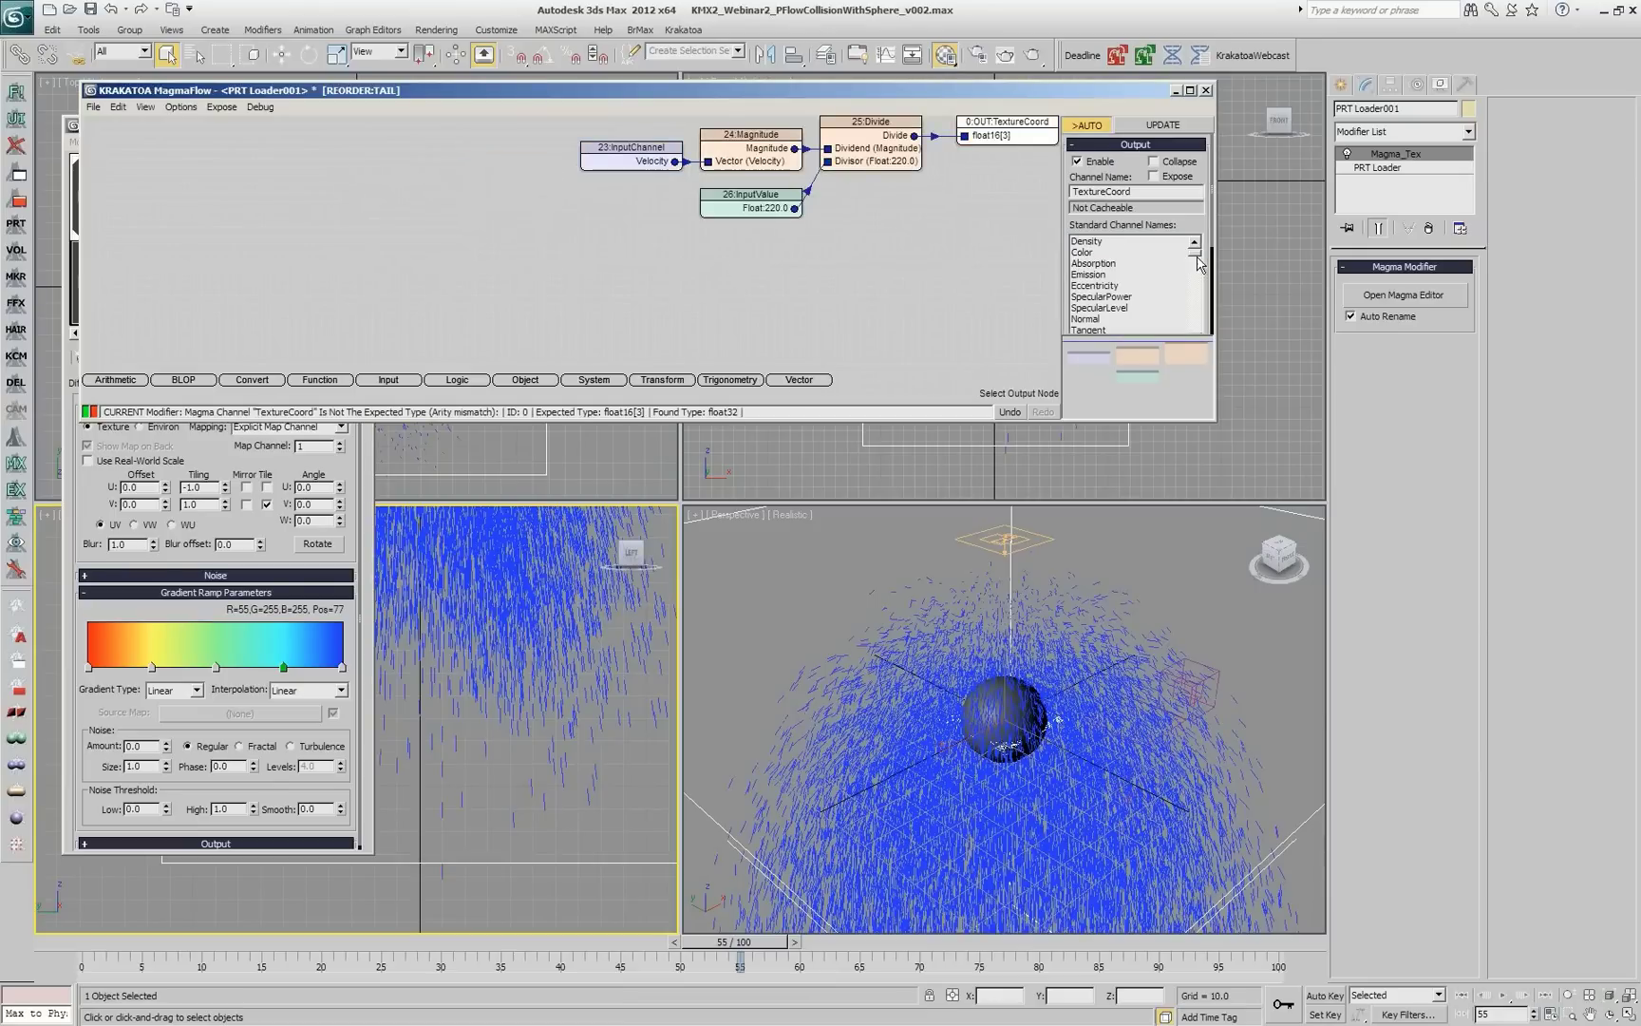
{"action": "scroll", "coordinate": [1197, 283], "scroll_direction": "down", "scroll_amount": 3}
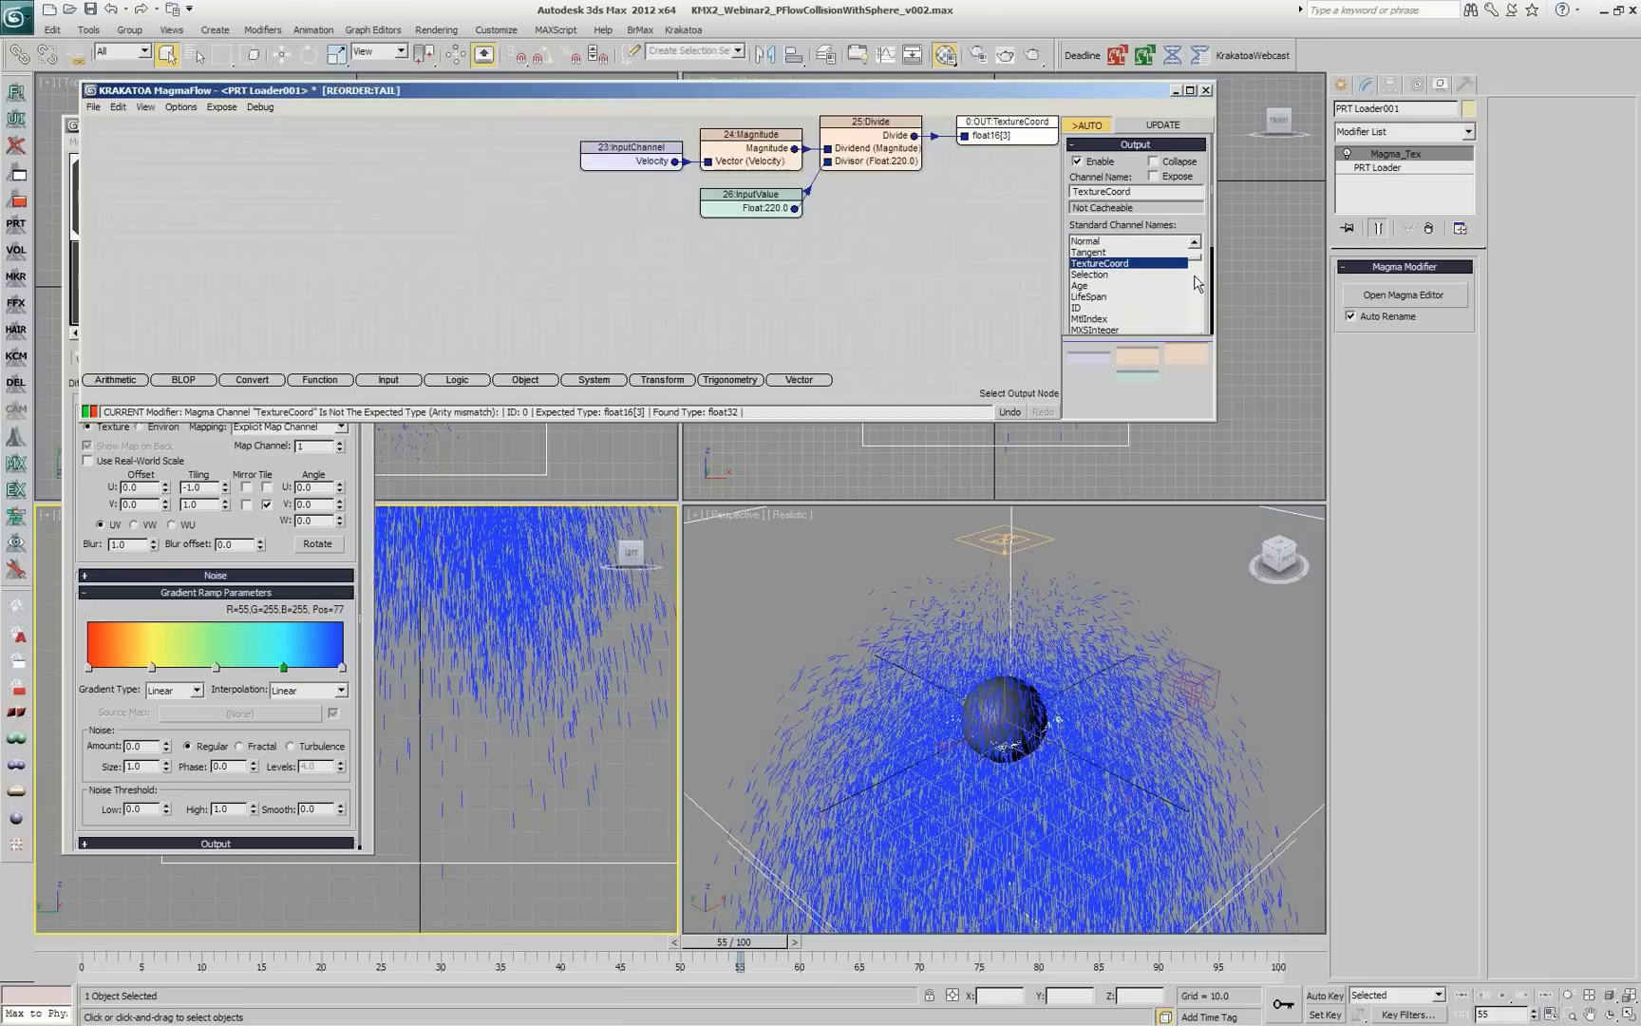
{"action": "left_click", "coordinate": [1104, 277]}
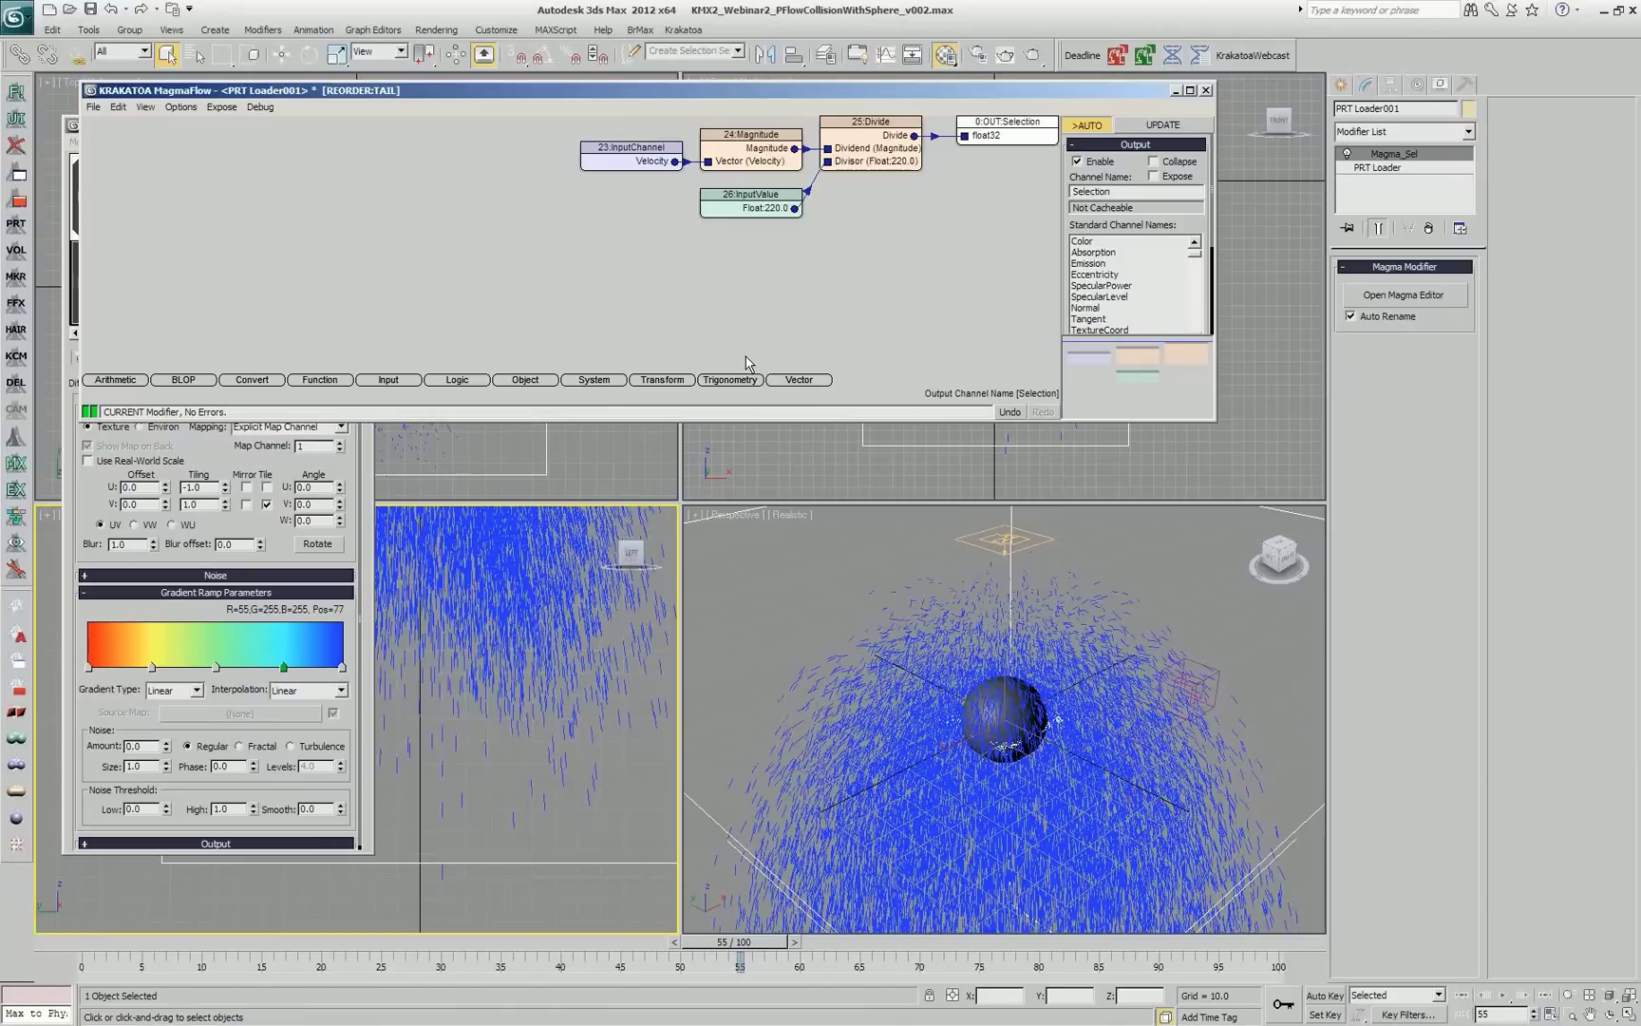
{"action": "left_click", "coordinate": [792, 297]}
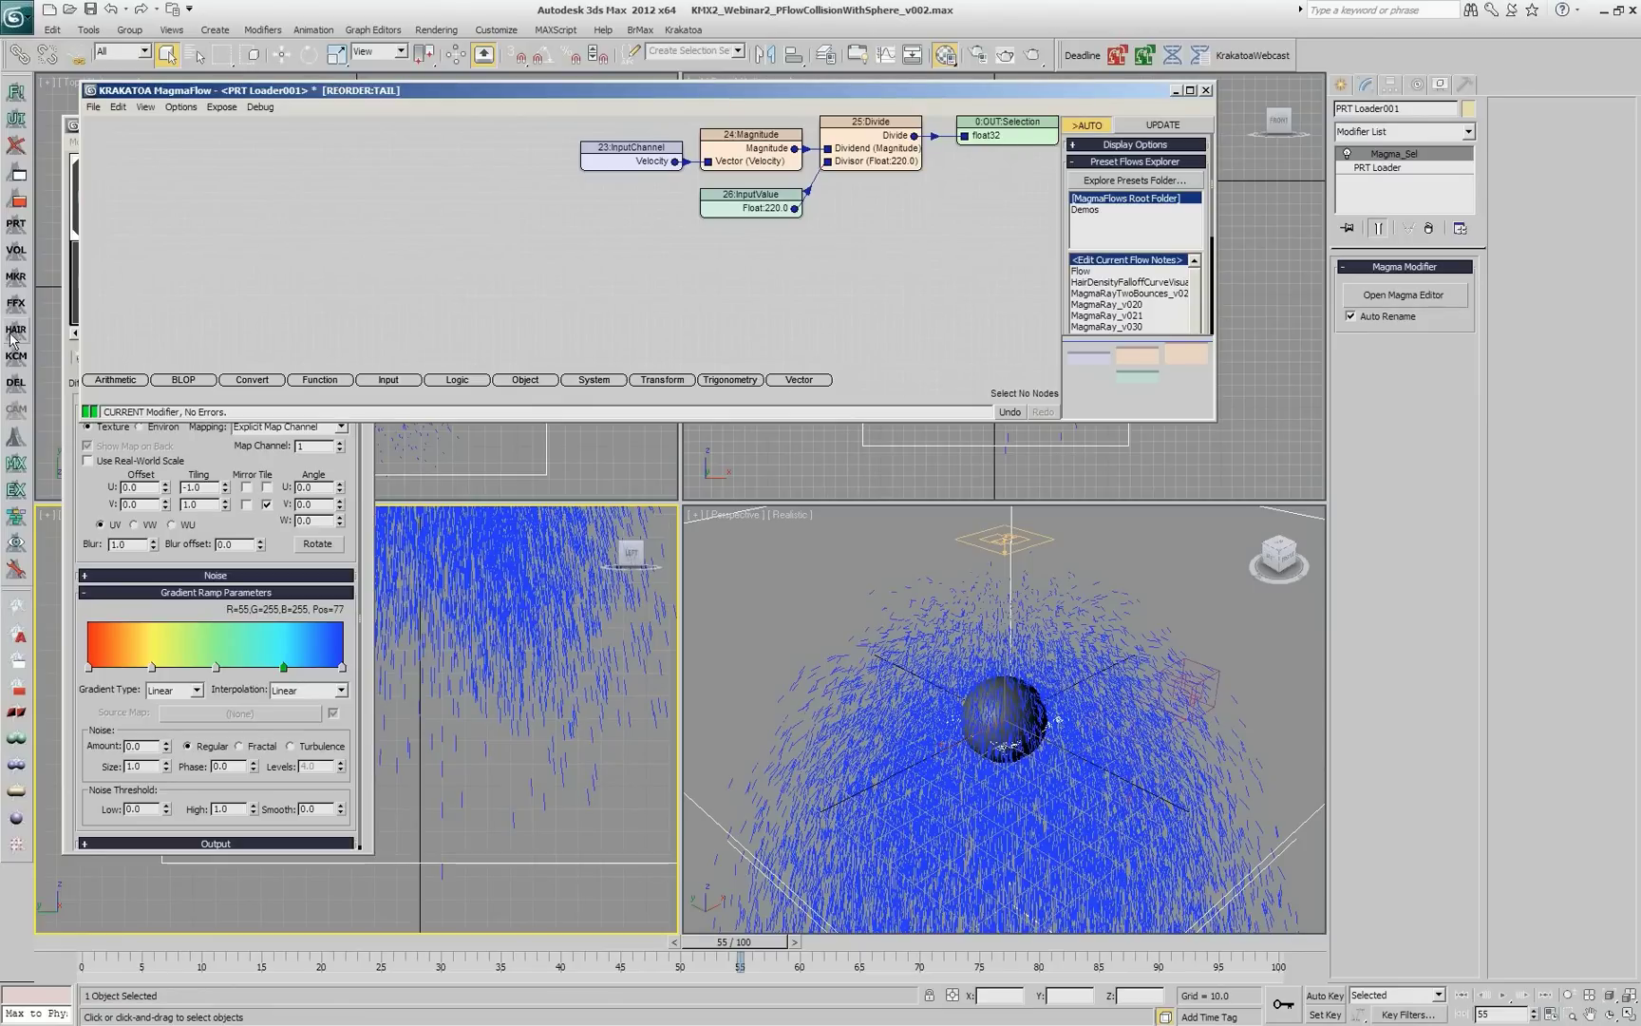
Step: Add a Krakatoa Delete modifier using Soft-Selection + ID Channel and preview frame 25
{"action": "left_click", "coordinate": [16, 383]}
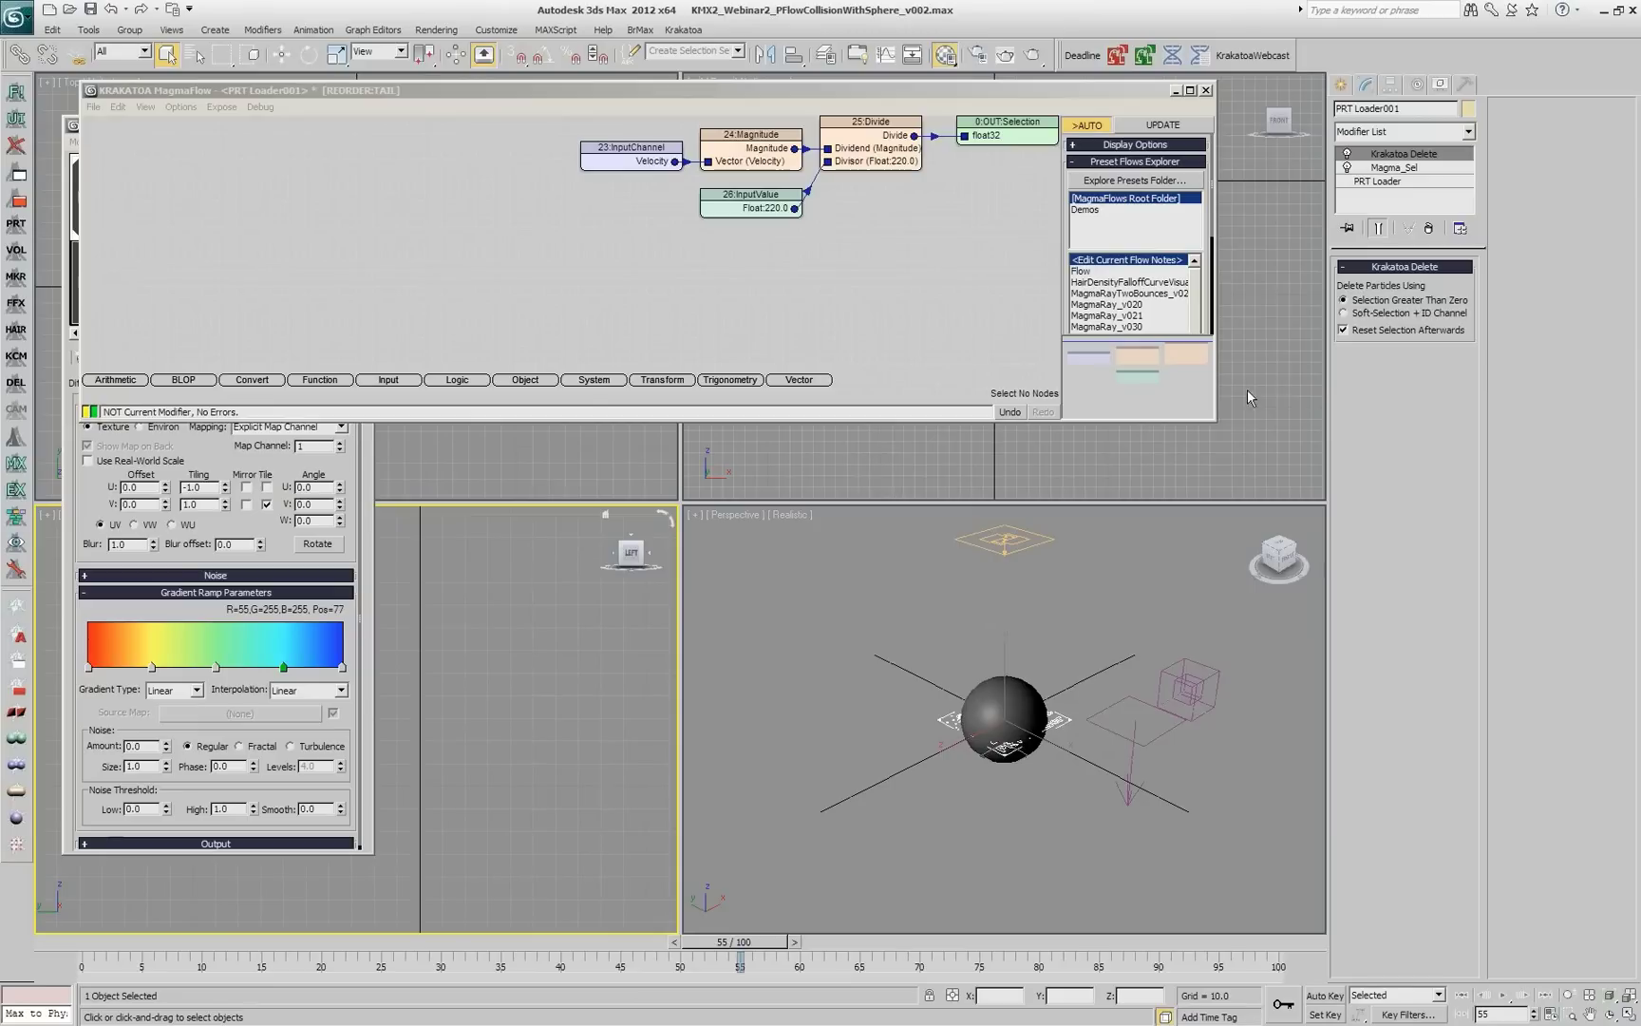
{"action": "left_click_drag", "start_coordinate": [55, 945], "coordinate": [769, 950]}
{"action": "left_click", "coordinate": [1007, 129]}
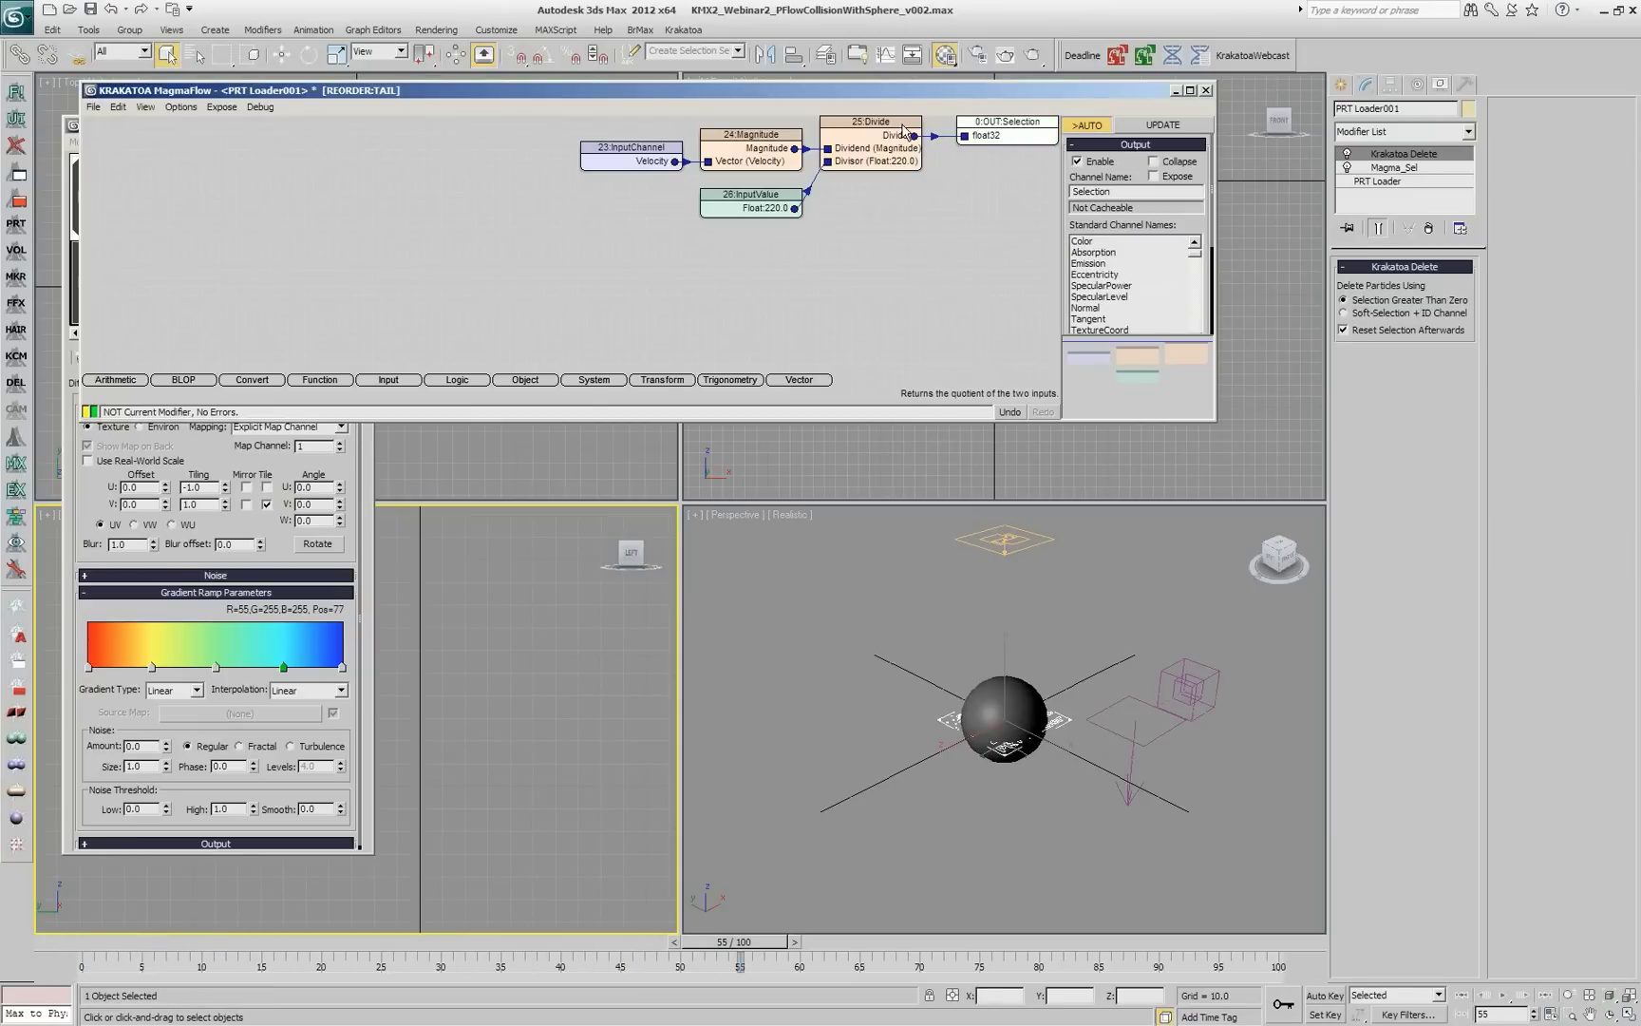
{"action": "right_click", "coordinate": [1085, 598]}
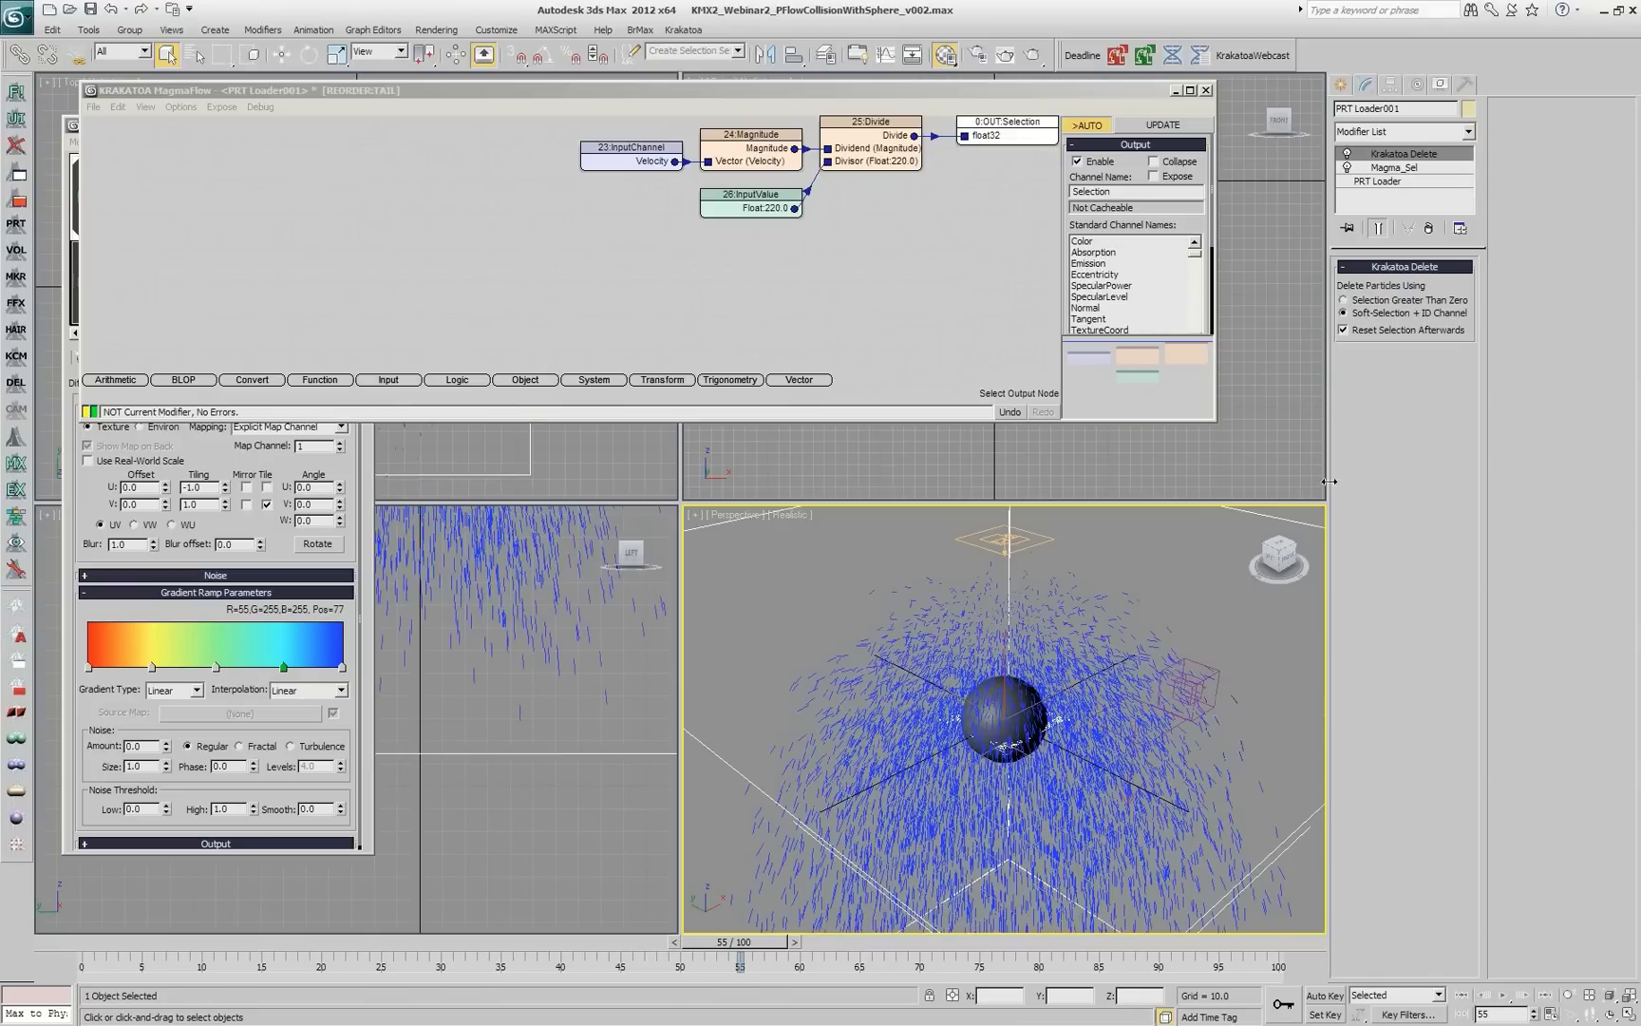
{"action": "left_click", "coordinate": [53, 945]}
{"action": "left_click_drag", "start_coordinate": [53, 946], "coordinate": [205, 950]}
{"action": "key", "text": "q"}
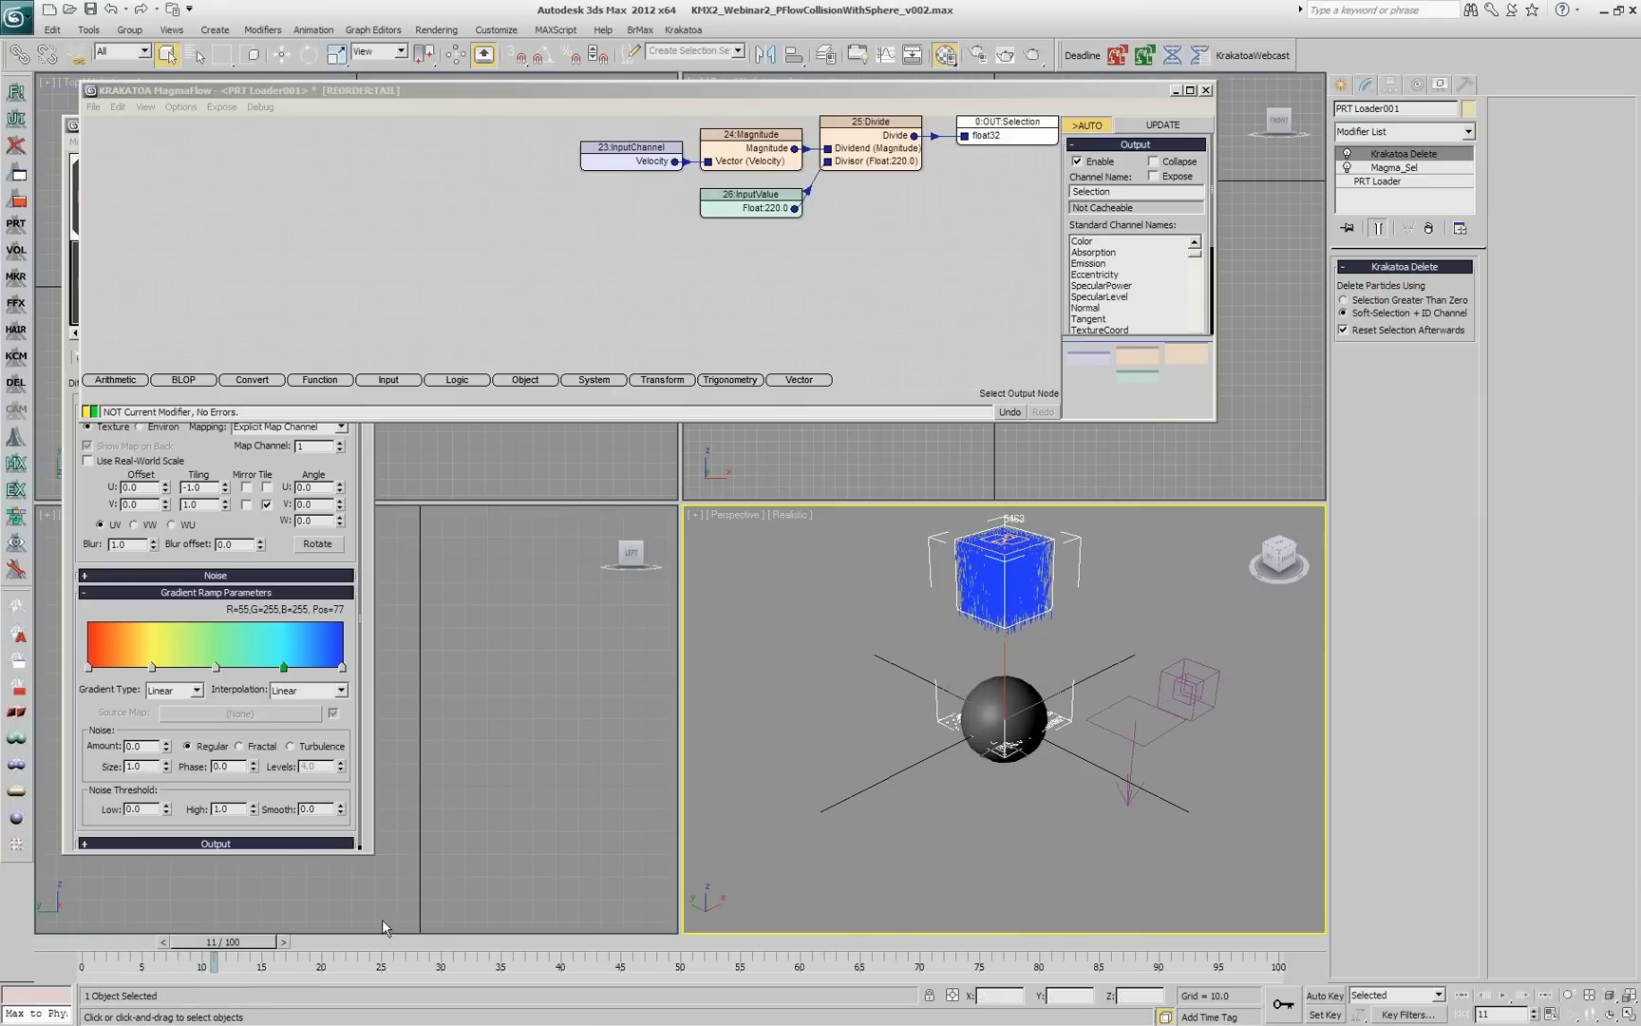
{"action": "left_click_drag", "start_coordinate": [290, 945], "coordinate": [704, 941]}
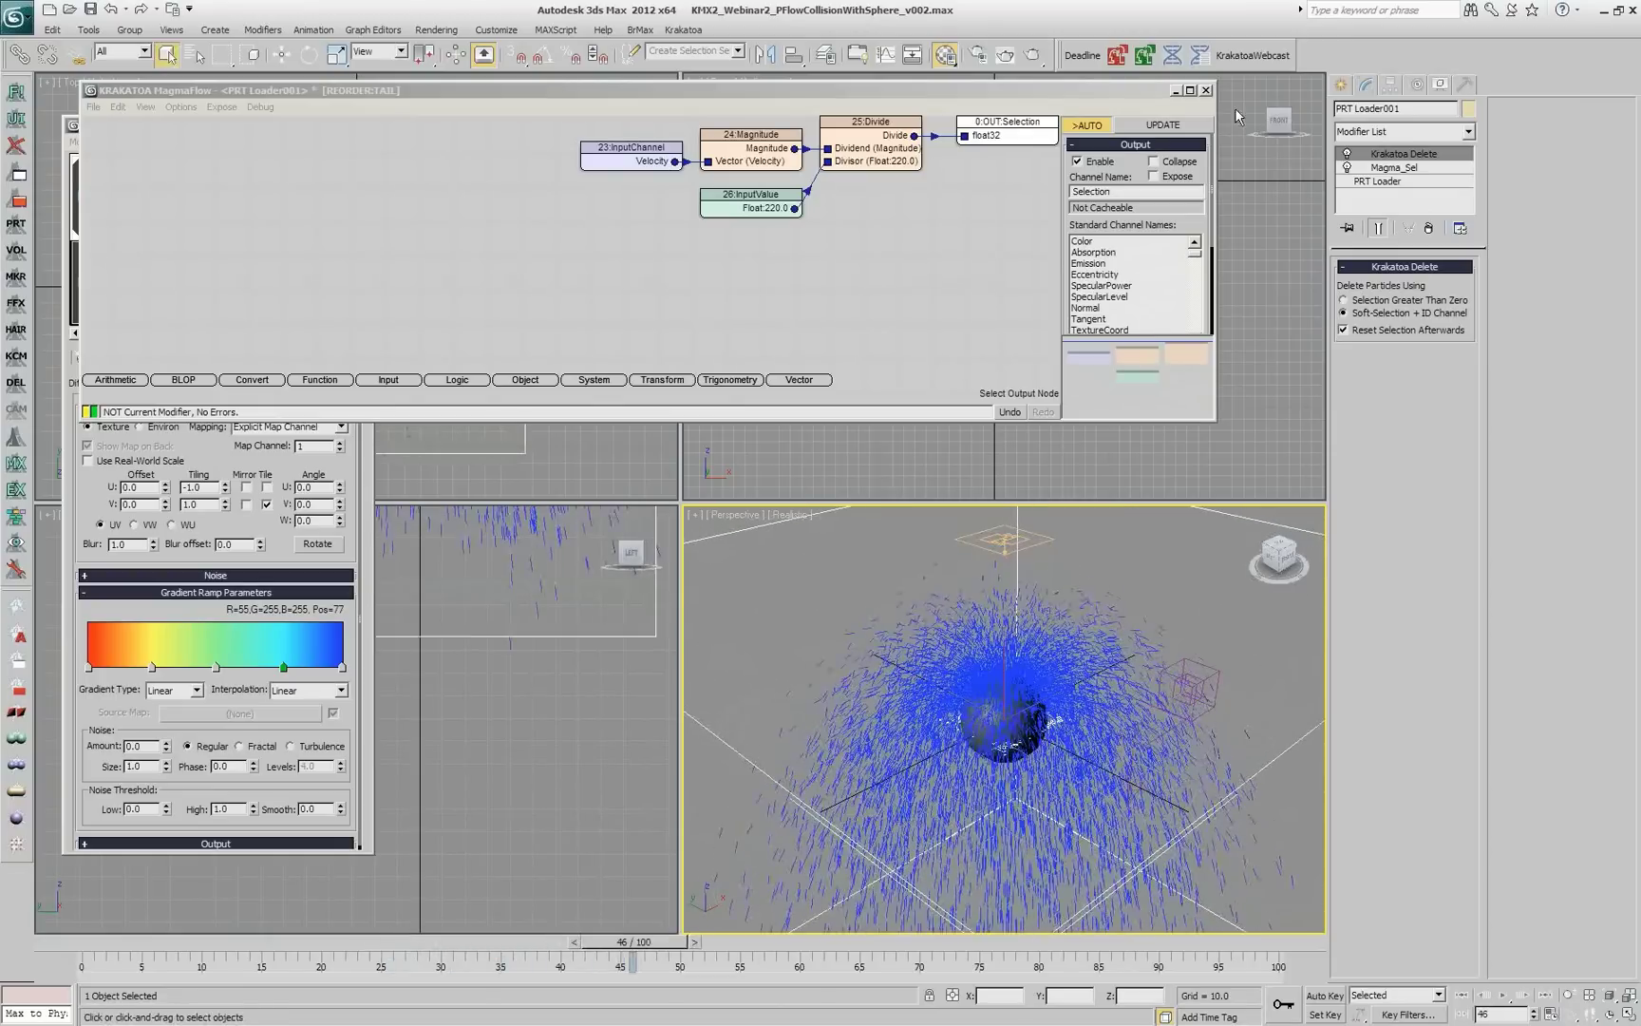
{"action": "left_click", "coordinate": [879, 236]}
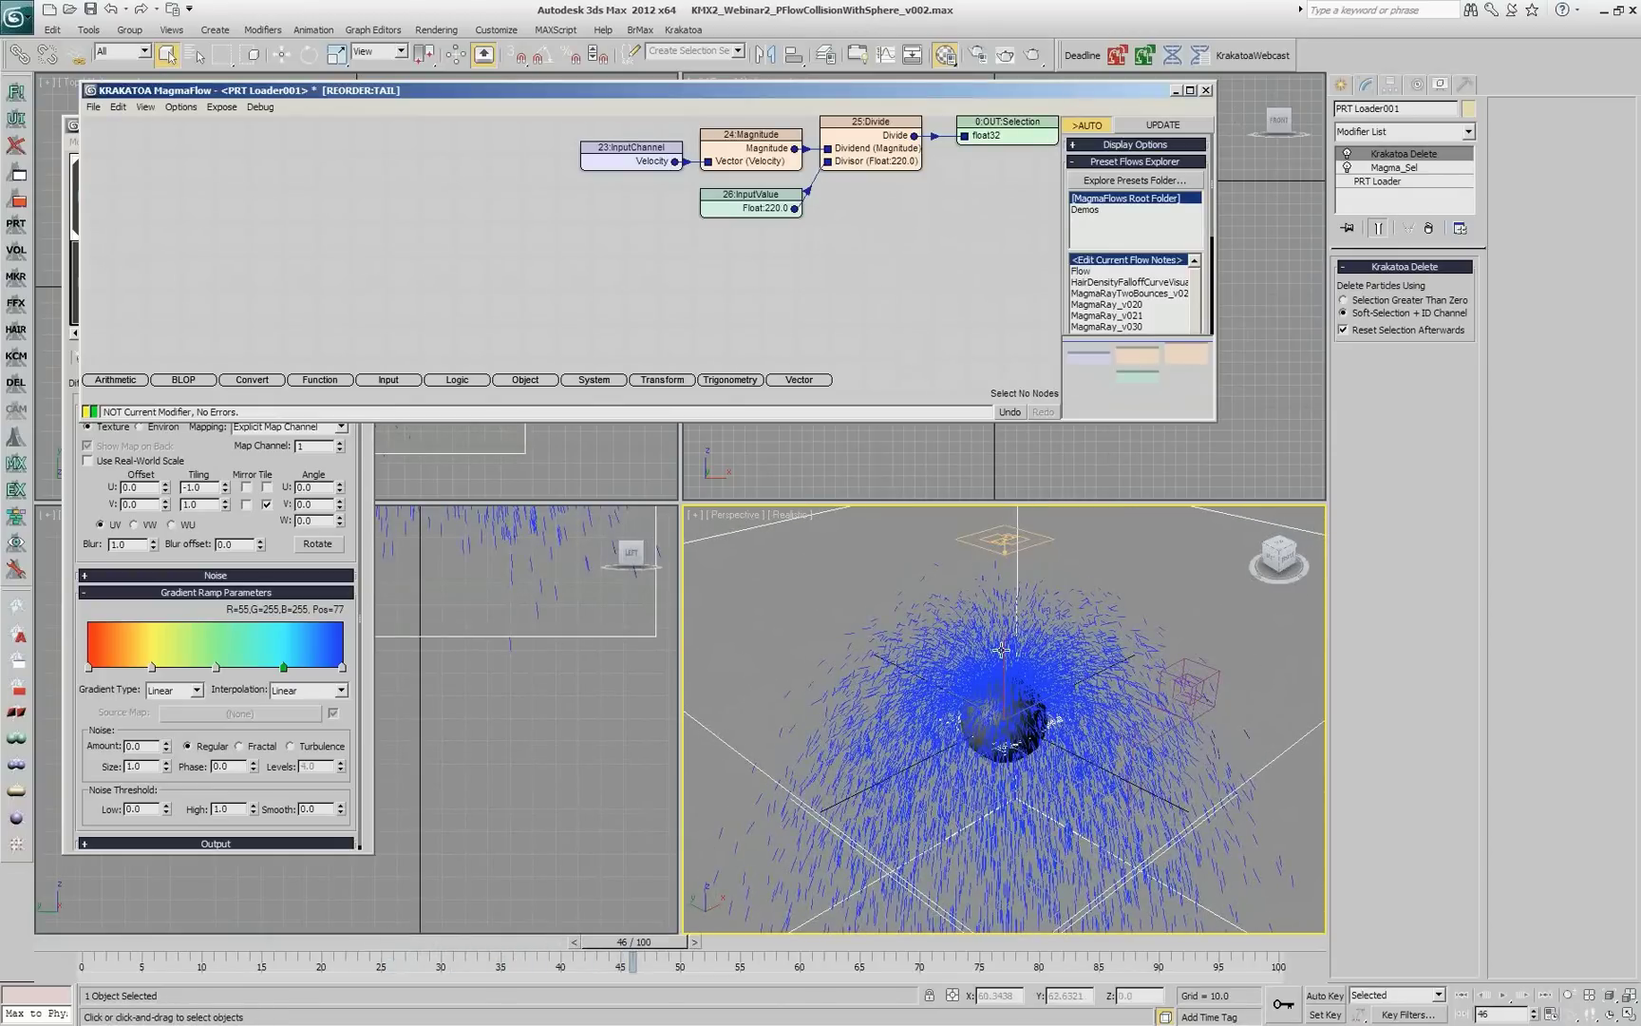
{"action": "left_click_drag", "start_coordinate": [760, 940], "coordinate": [399, 941]}
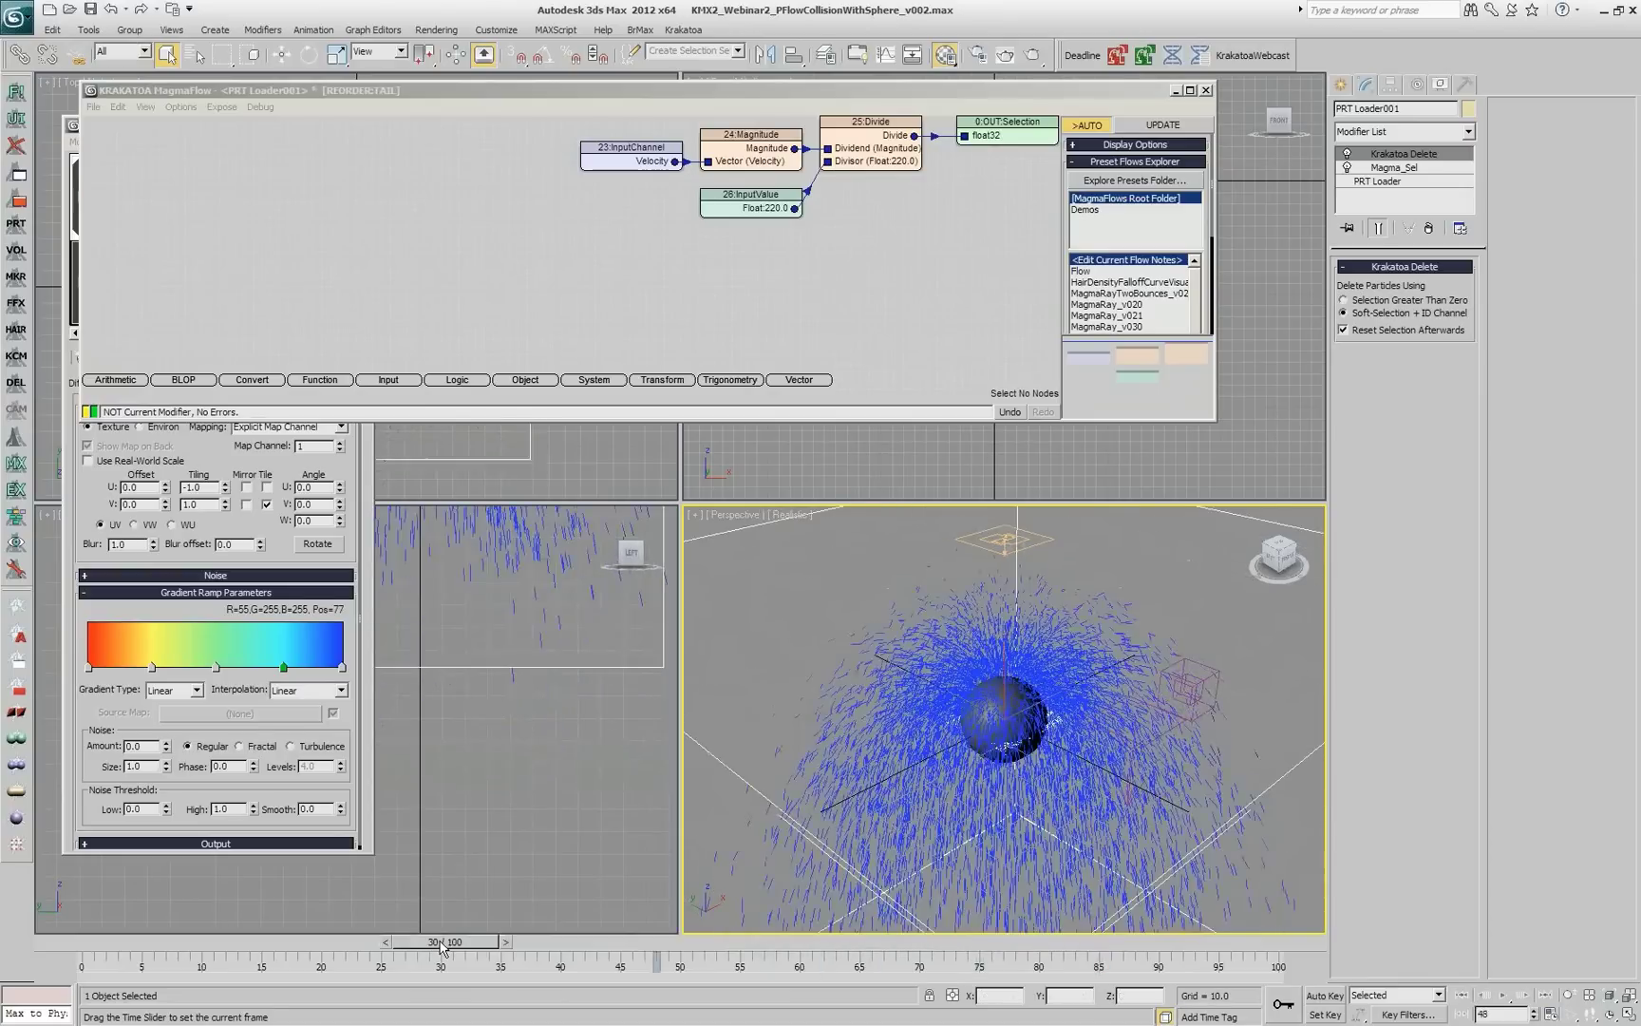
Step: Insert a Power node after Divide and set its exponent to 0.2
{"action": "left_click", "coordinate": [969, 104]}
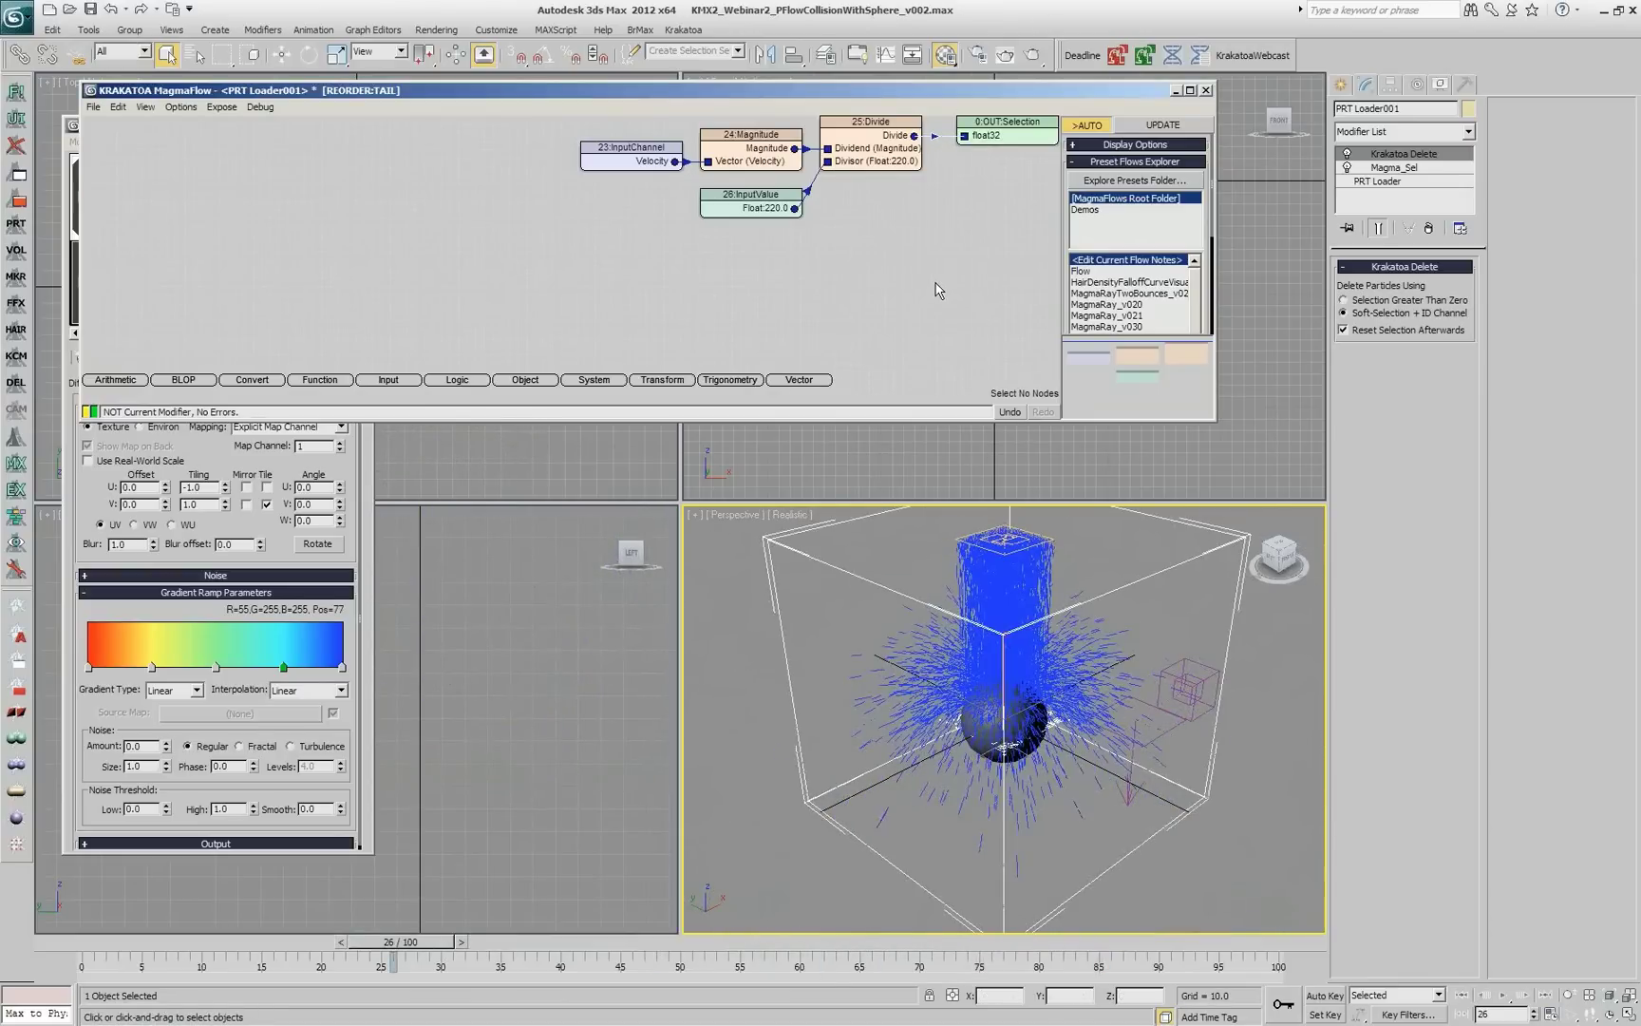
{"action": "key", "text": "p"}
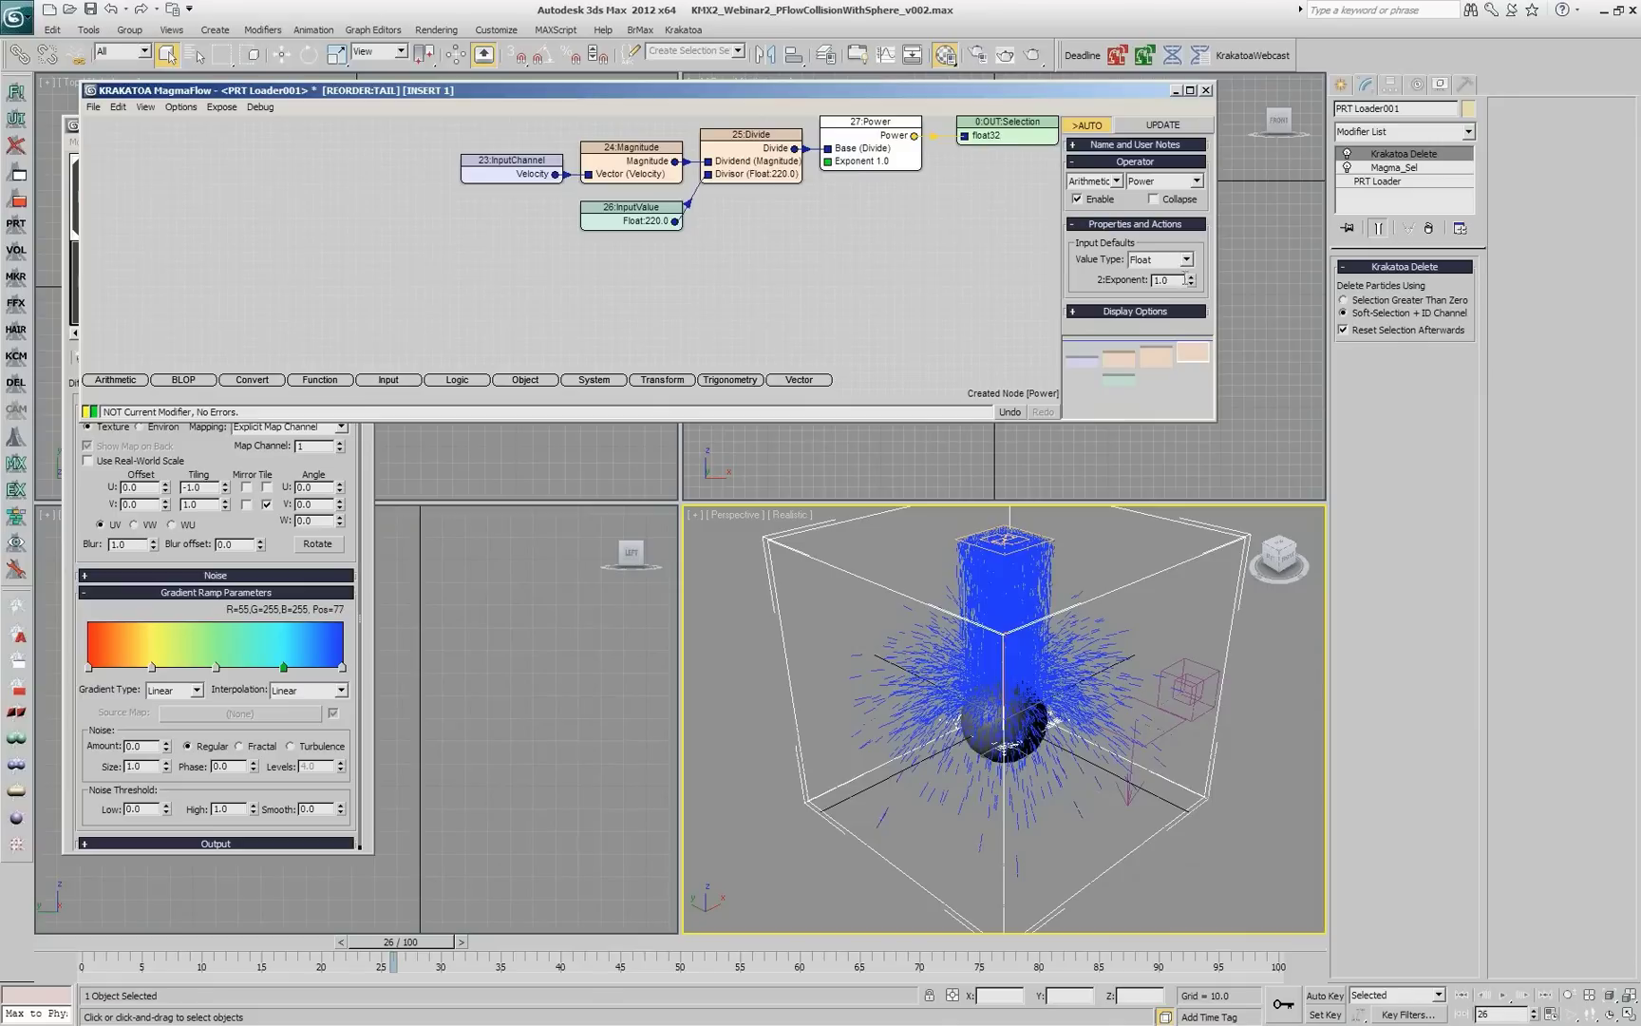
{"action": "left_click_drag", "start_coordinate": [1194, 289], "coordinate": [1202, 289]}
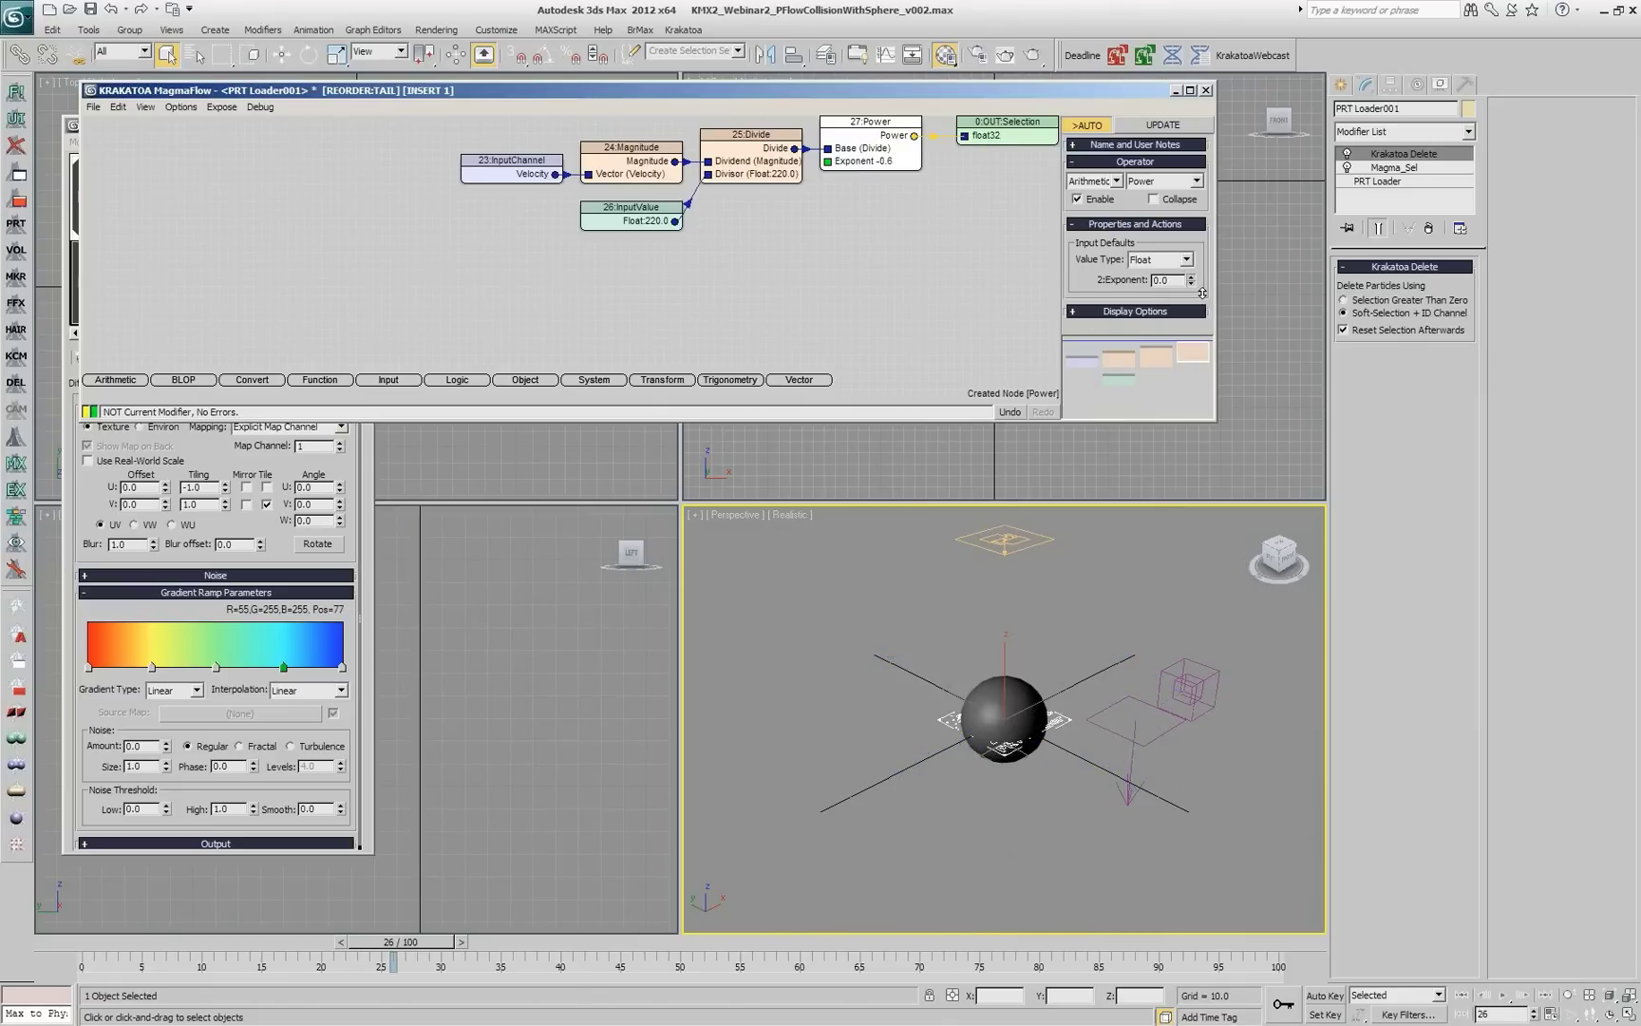
{"action": "left_click_drag", "start_coordinate": [394, 941], "coordinate": [511, 936]}
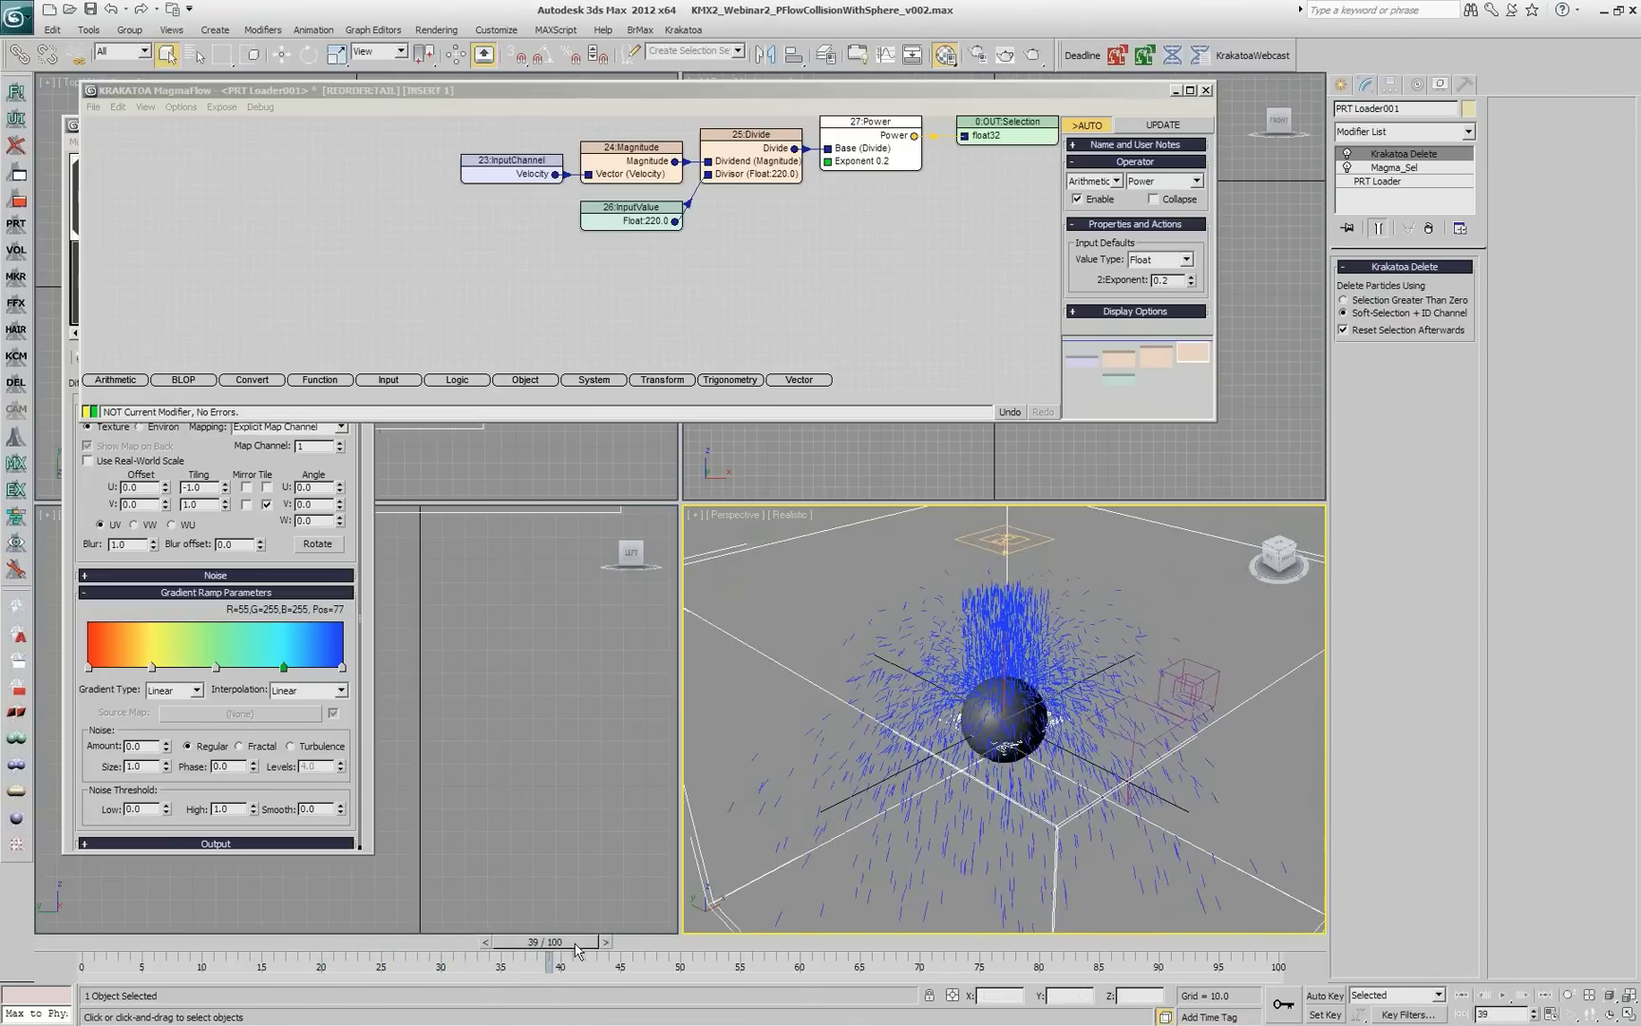
Step: Scrub the animation around frame 48 to preview the thinned particles
{"action": "left_click", "coordinate": [603, 941]}
{"action": "mouse_move", "coordinate": [598, 943]}
{"action": "left_mouse_down"}
{"action": "mouse_move", "coordinate": [689, 940]}
{"action": "mouse_move", "coordinate": [584, 942]}
{"action": "left_mouse_up"}
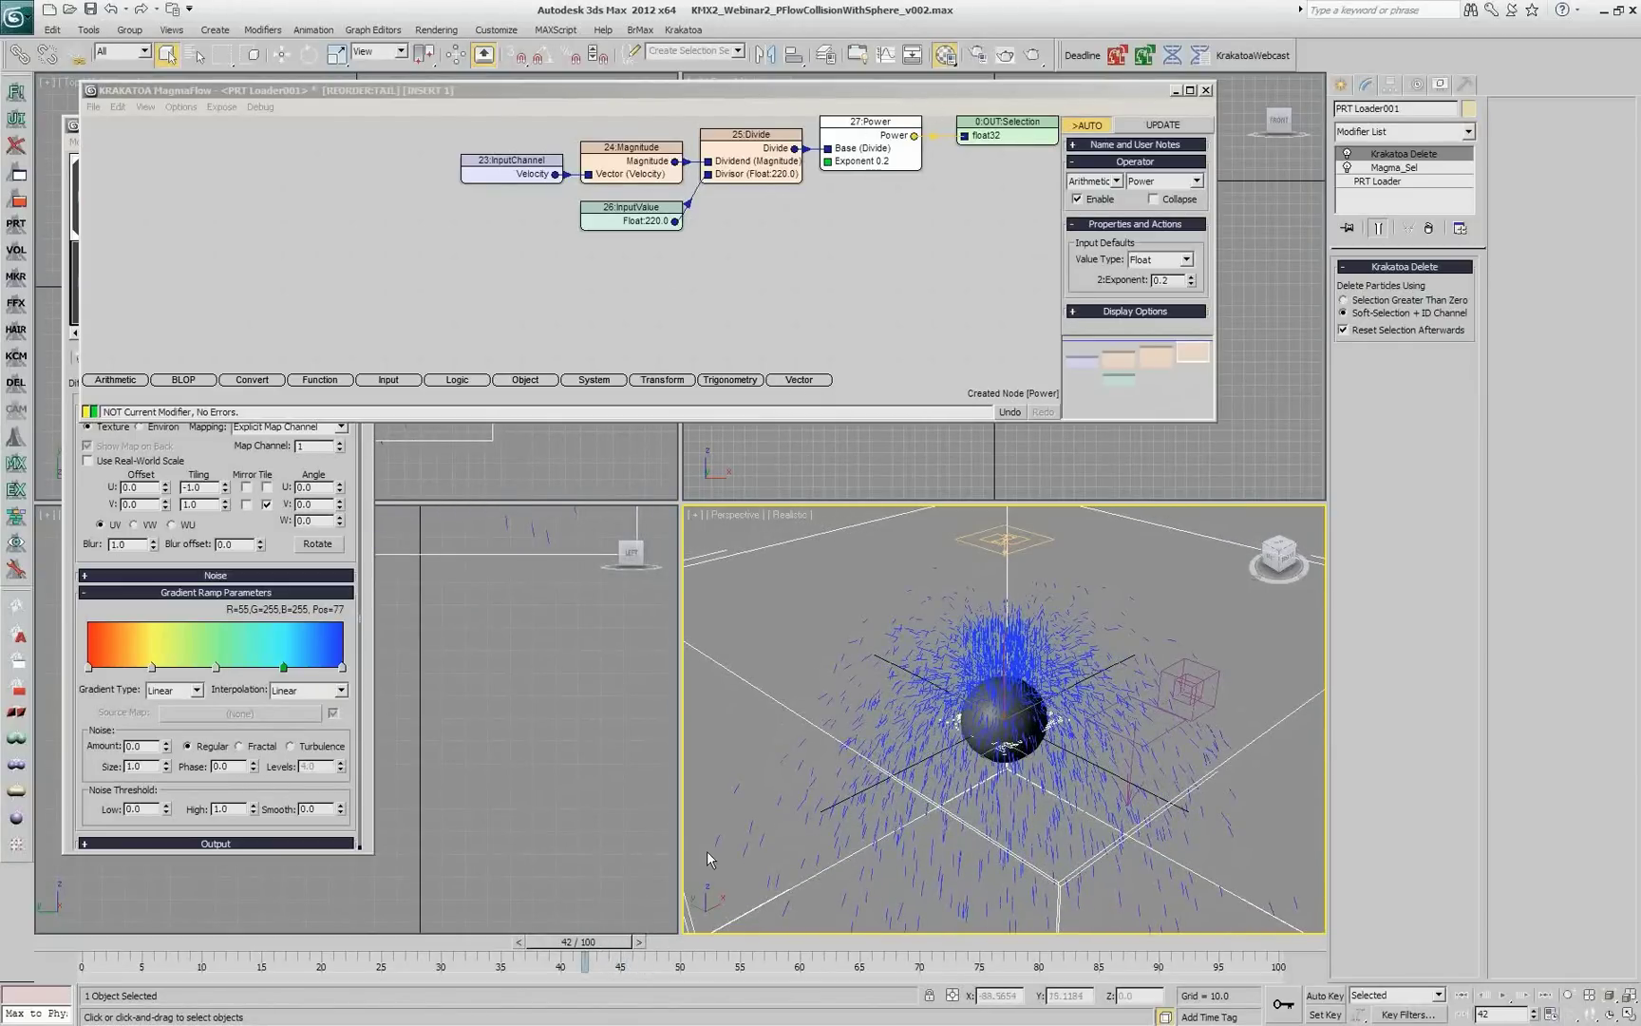
{"action": "mouse_move", "coordinate": [449, 949]}
{"action": "left_mouse_down"}
{"action": "mouse_move", "coordinate": [190, 945]}
{"action": "mouse_move", "coordinate": [458, 945]}
{"action": "left_mouse_up"}
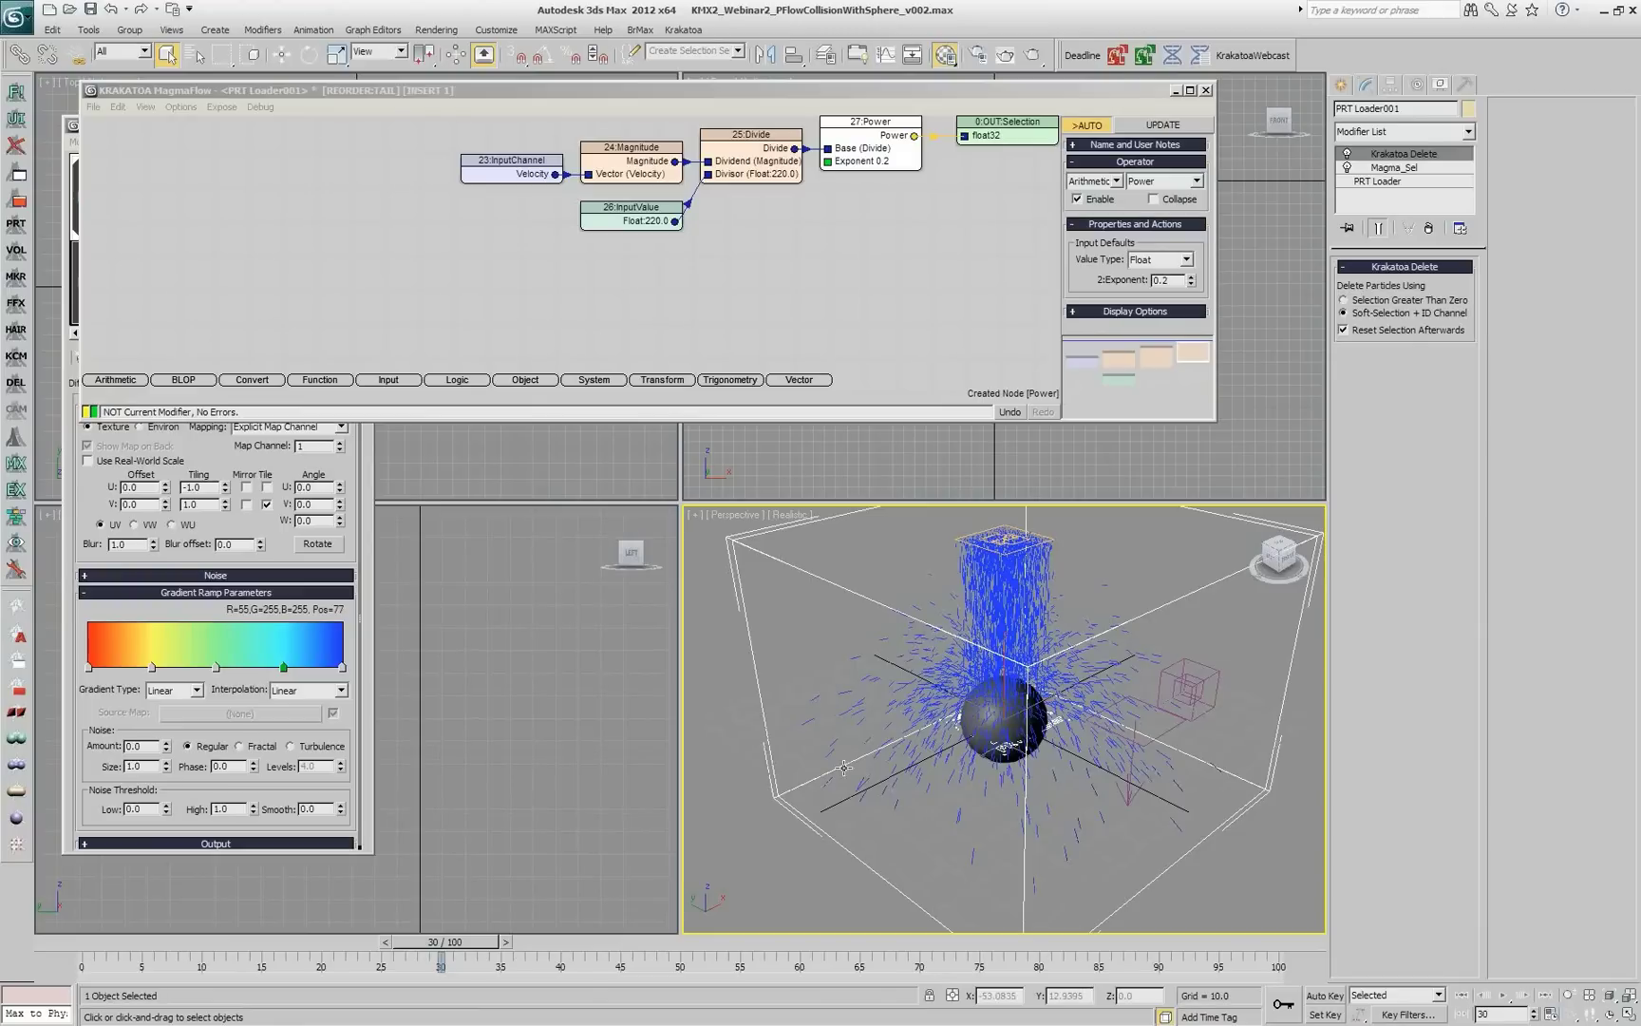
{"action": "left_click", "coordinate": [881, 225]}
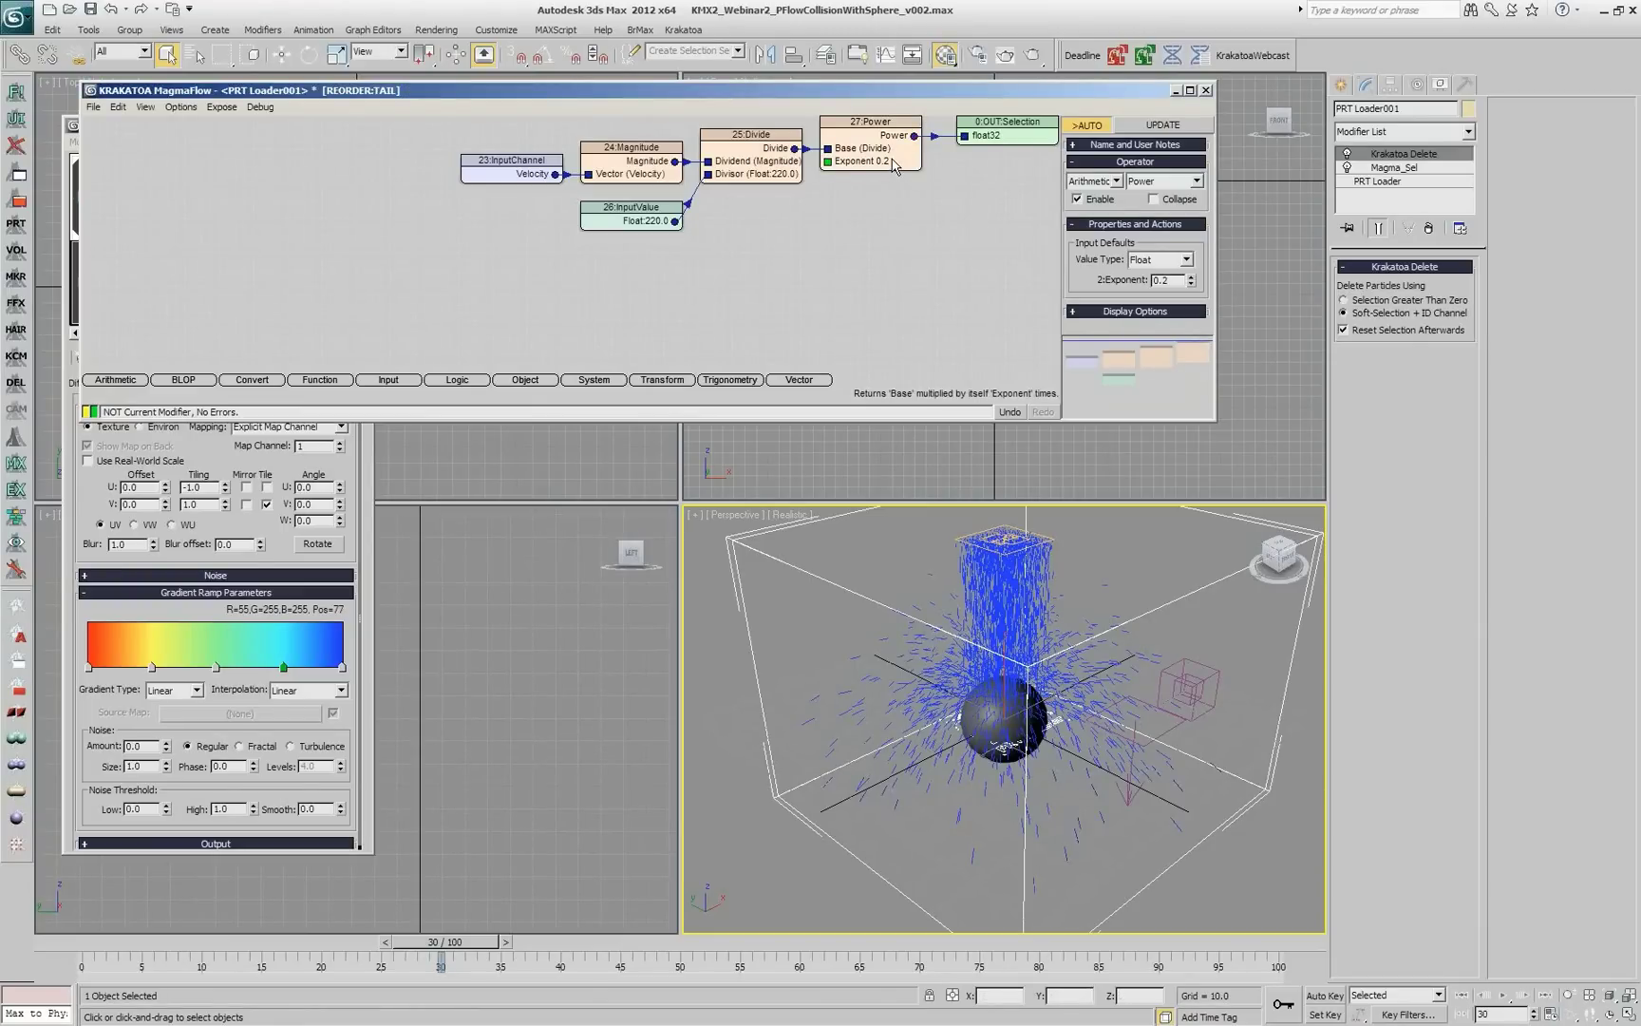
Step: Change the Power node to a Logic > Less operator with Right Scalar 0.5
{"action": "left_click", "coordinate": [884, 167]}
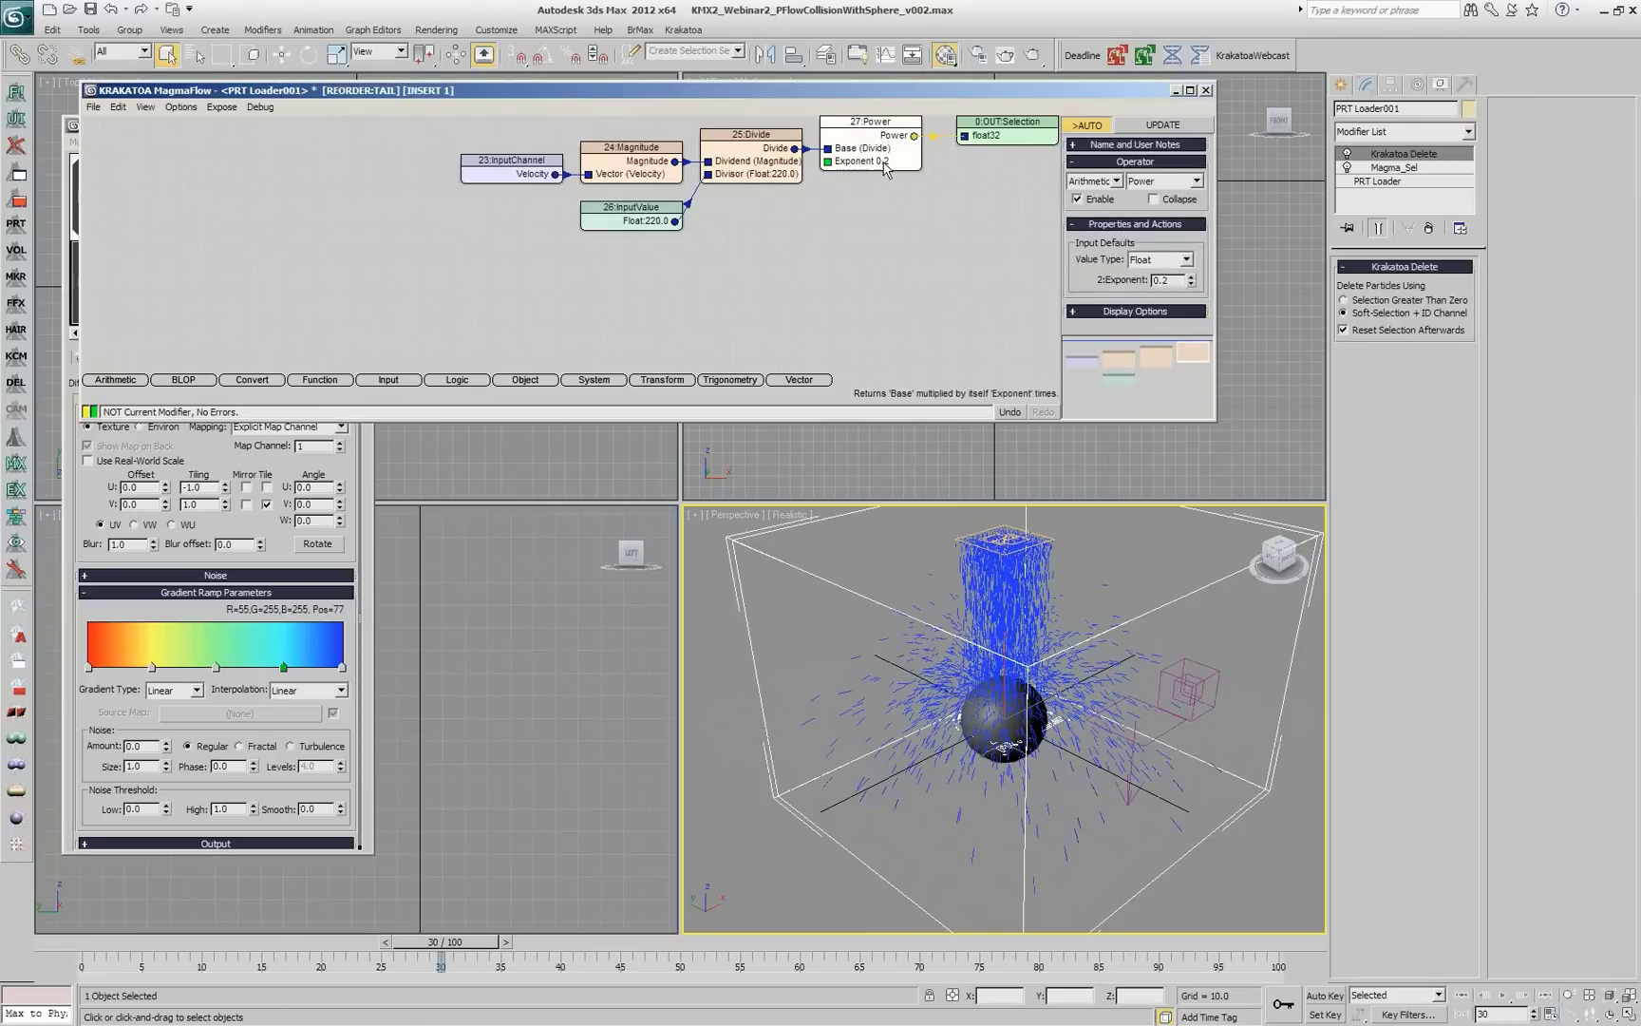
{"action": "left_click", "coordinate": [1117, 181]}
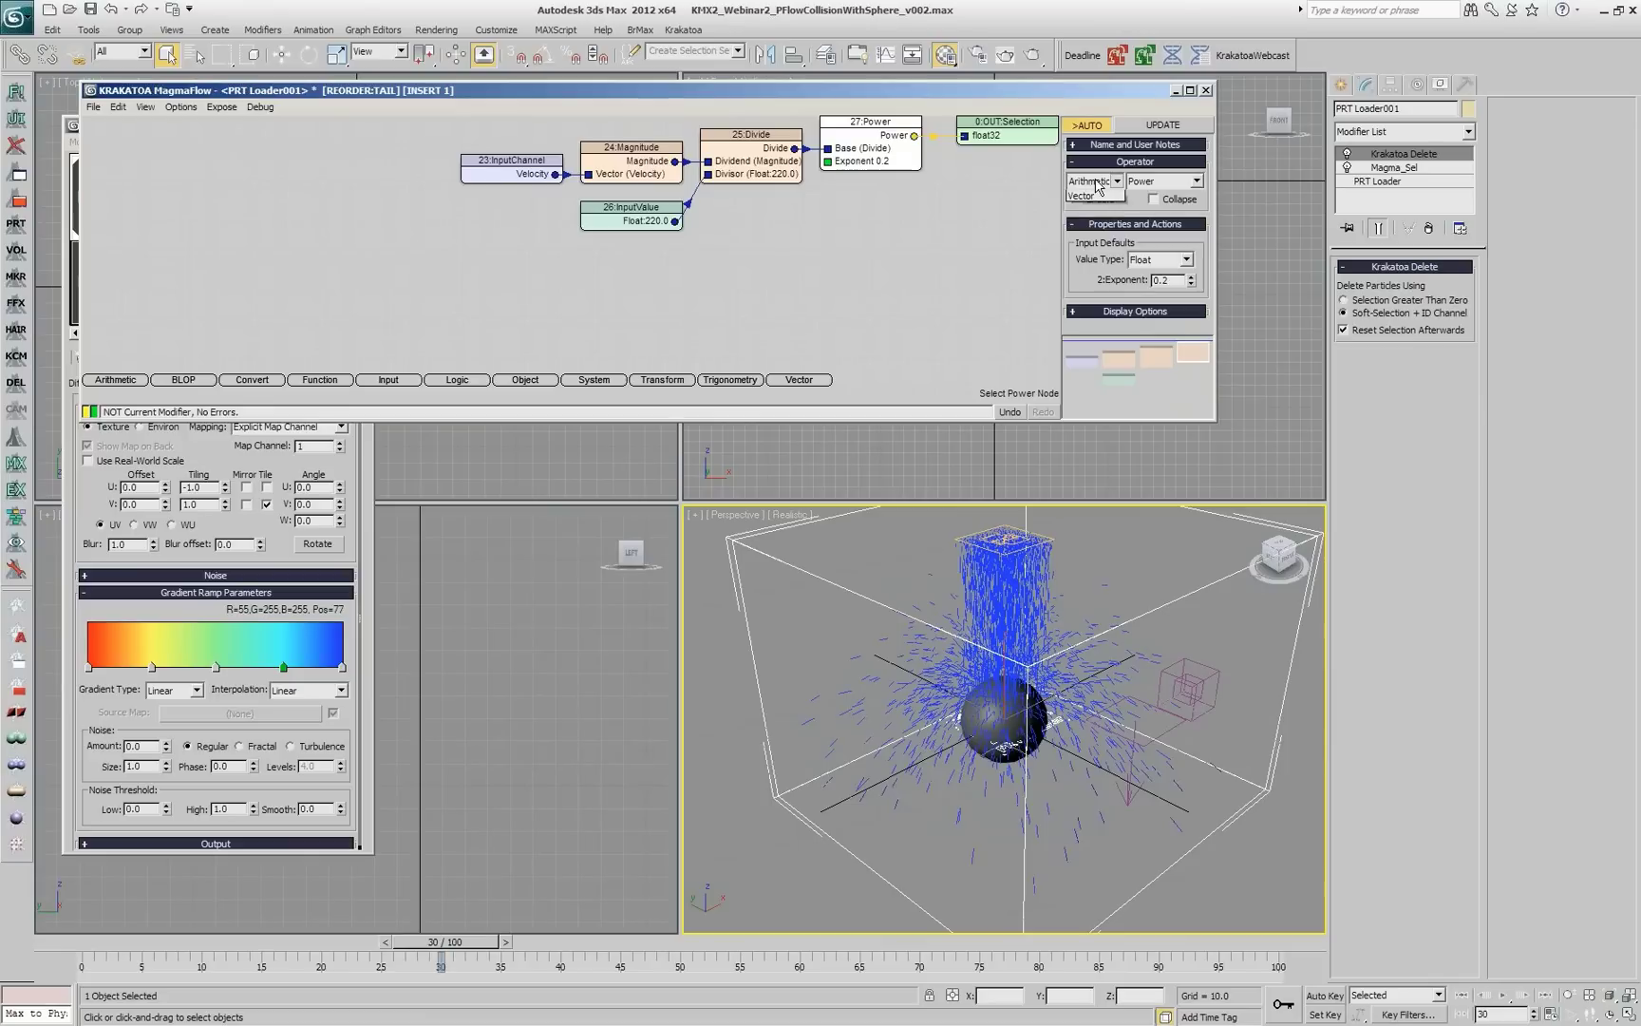
{"action": "left_click", "coordinate": [1118, 253]}
{"action": "left_click", "coordinate": [1195, 180]}
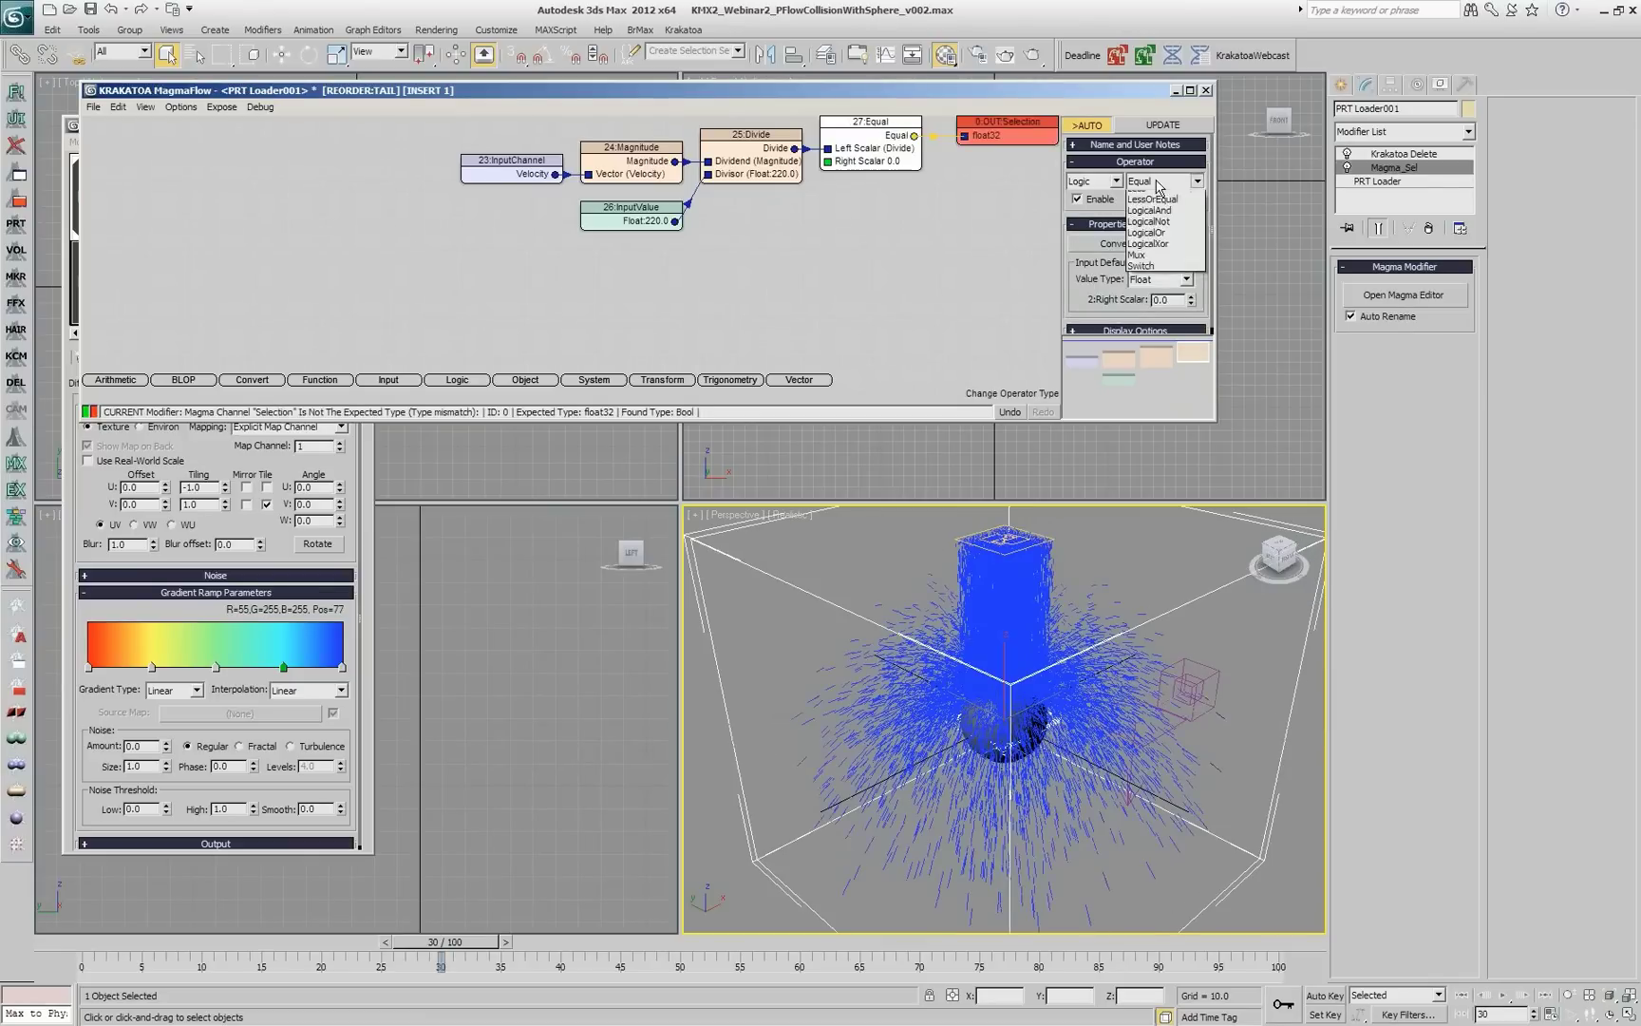
{"action": "left_click", "coordinate": [1164, 232]}
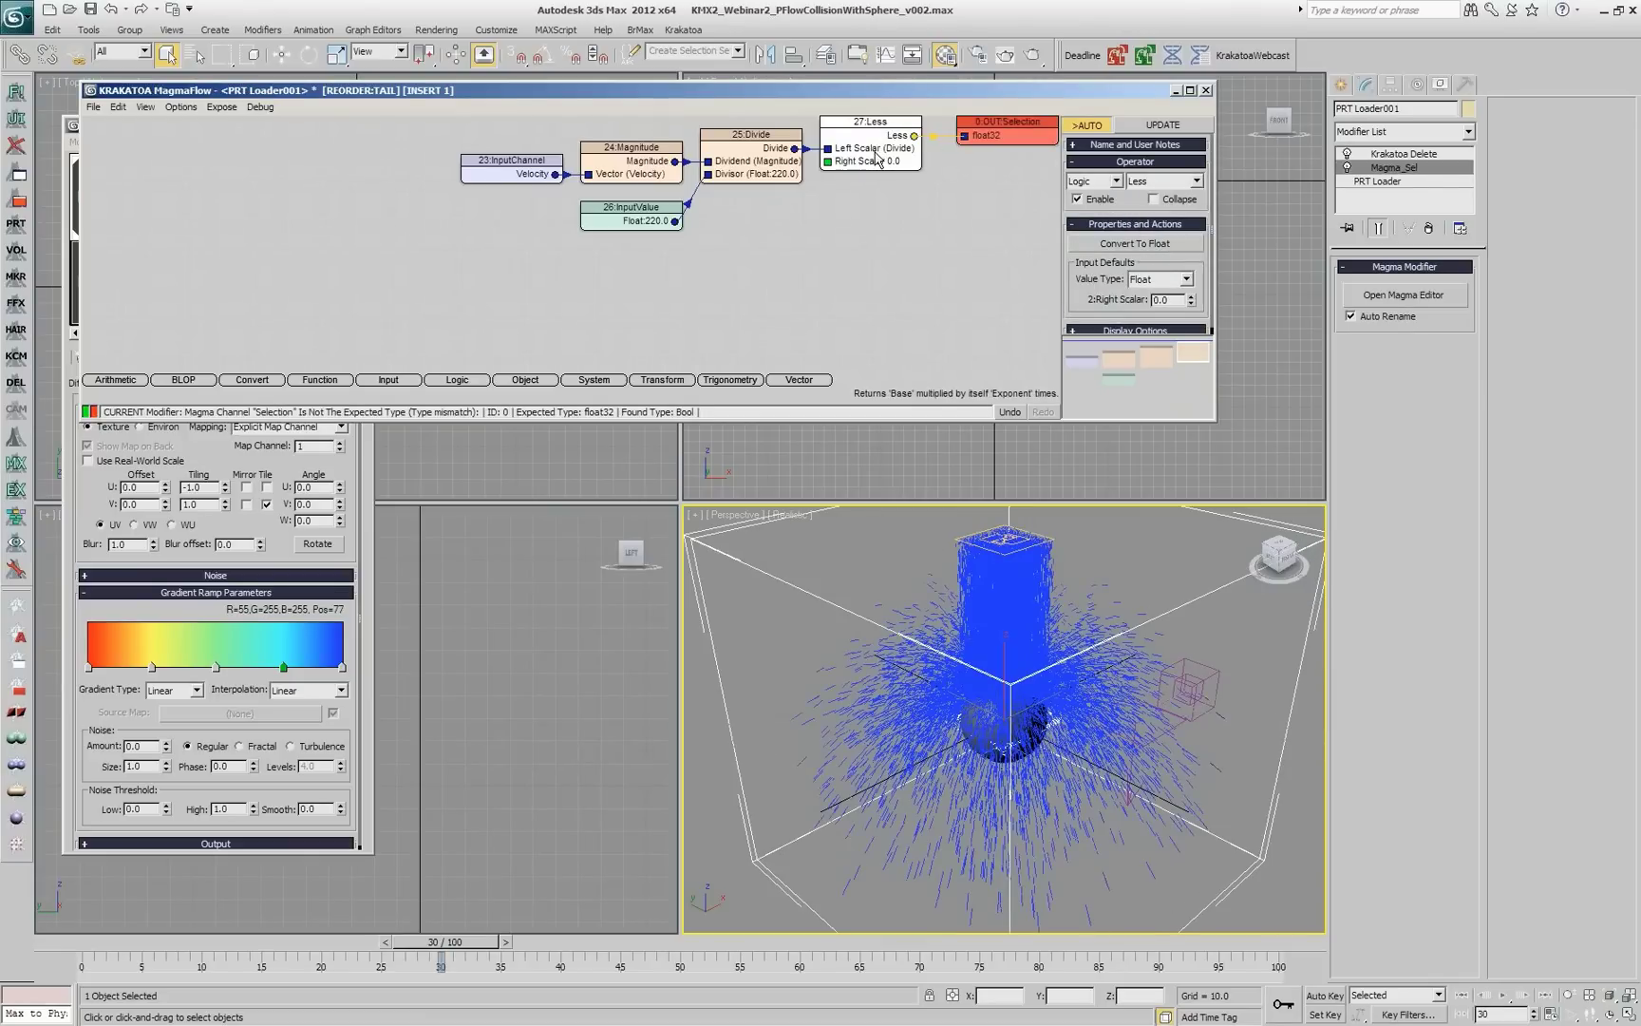
{"action": "left_click", "coordinate": [1095, 298]}
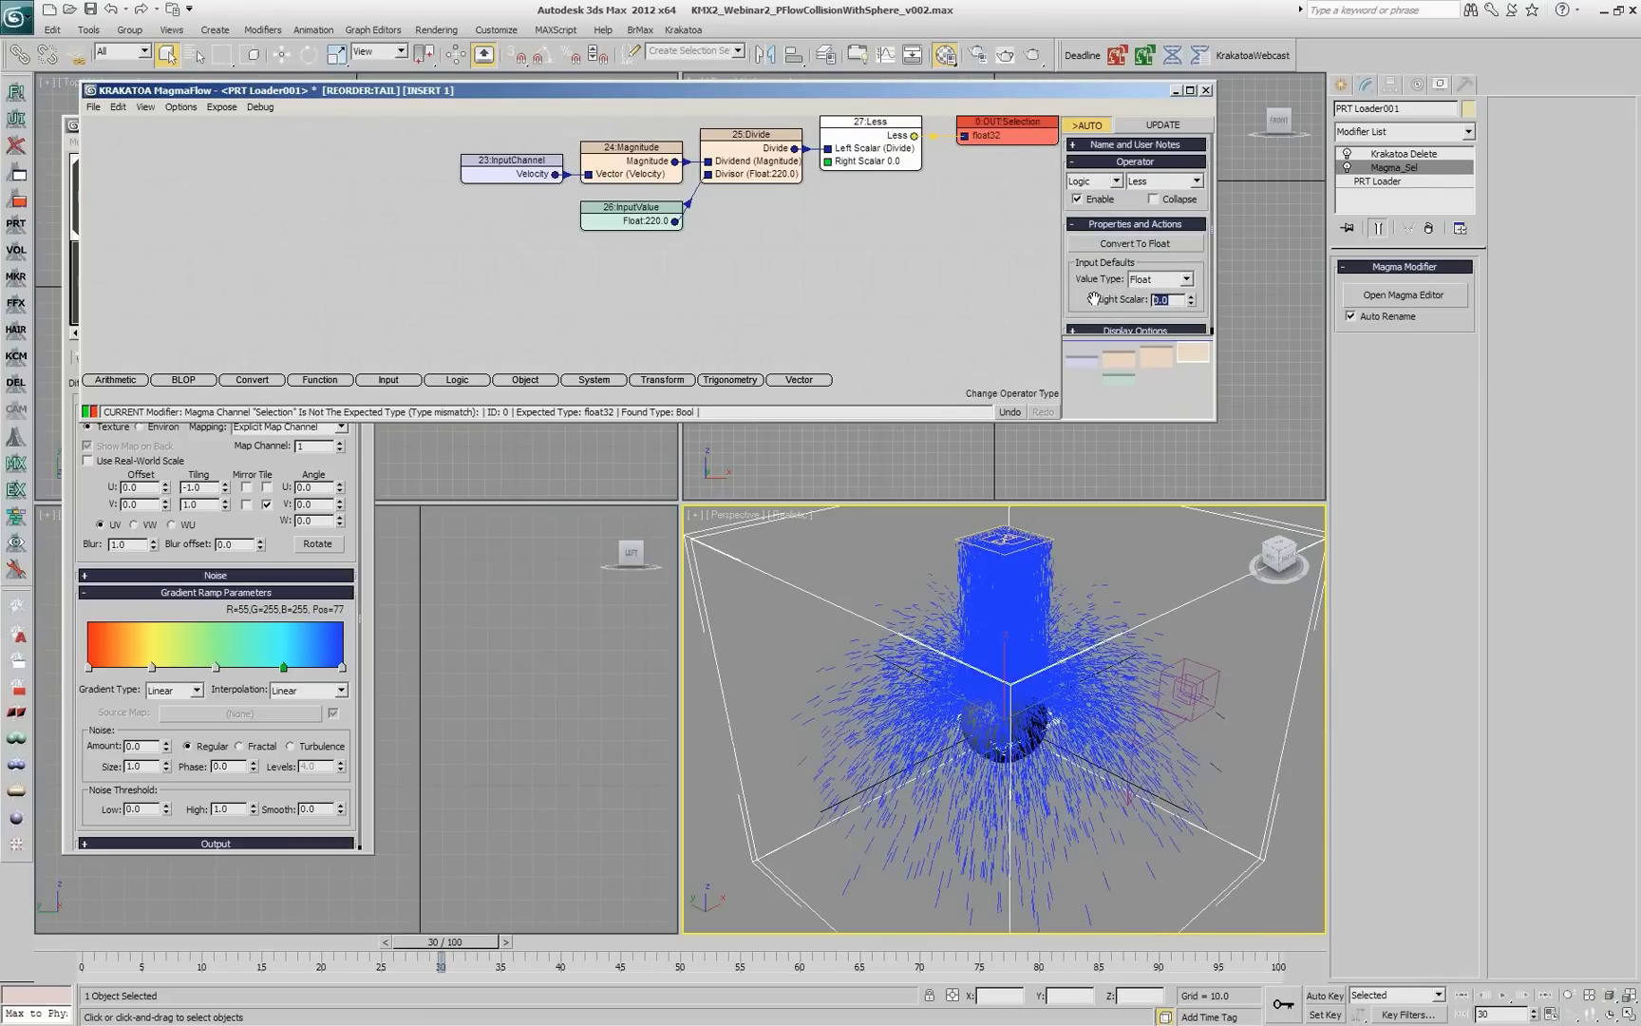
{"action": "type", "text": "0.5"}
{"action": "key", "text": "Return"}
Step: Preview frame 33 and reselect the Less node
{"action": "left_click_drag", "start_coordinate": [443, 943], "coordinate": [512, 942]}
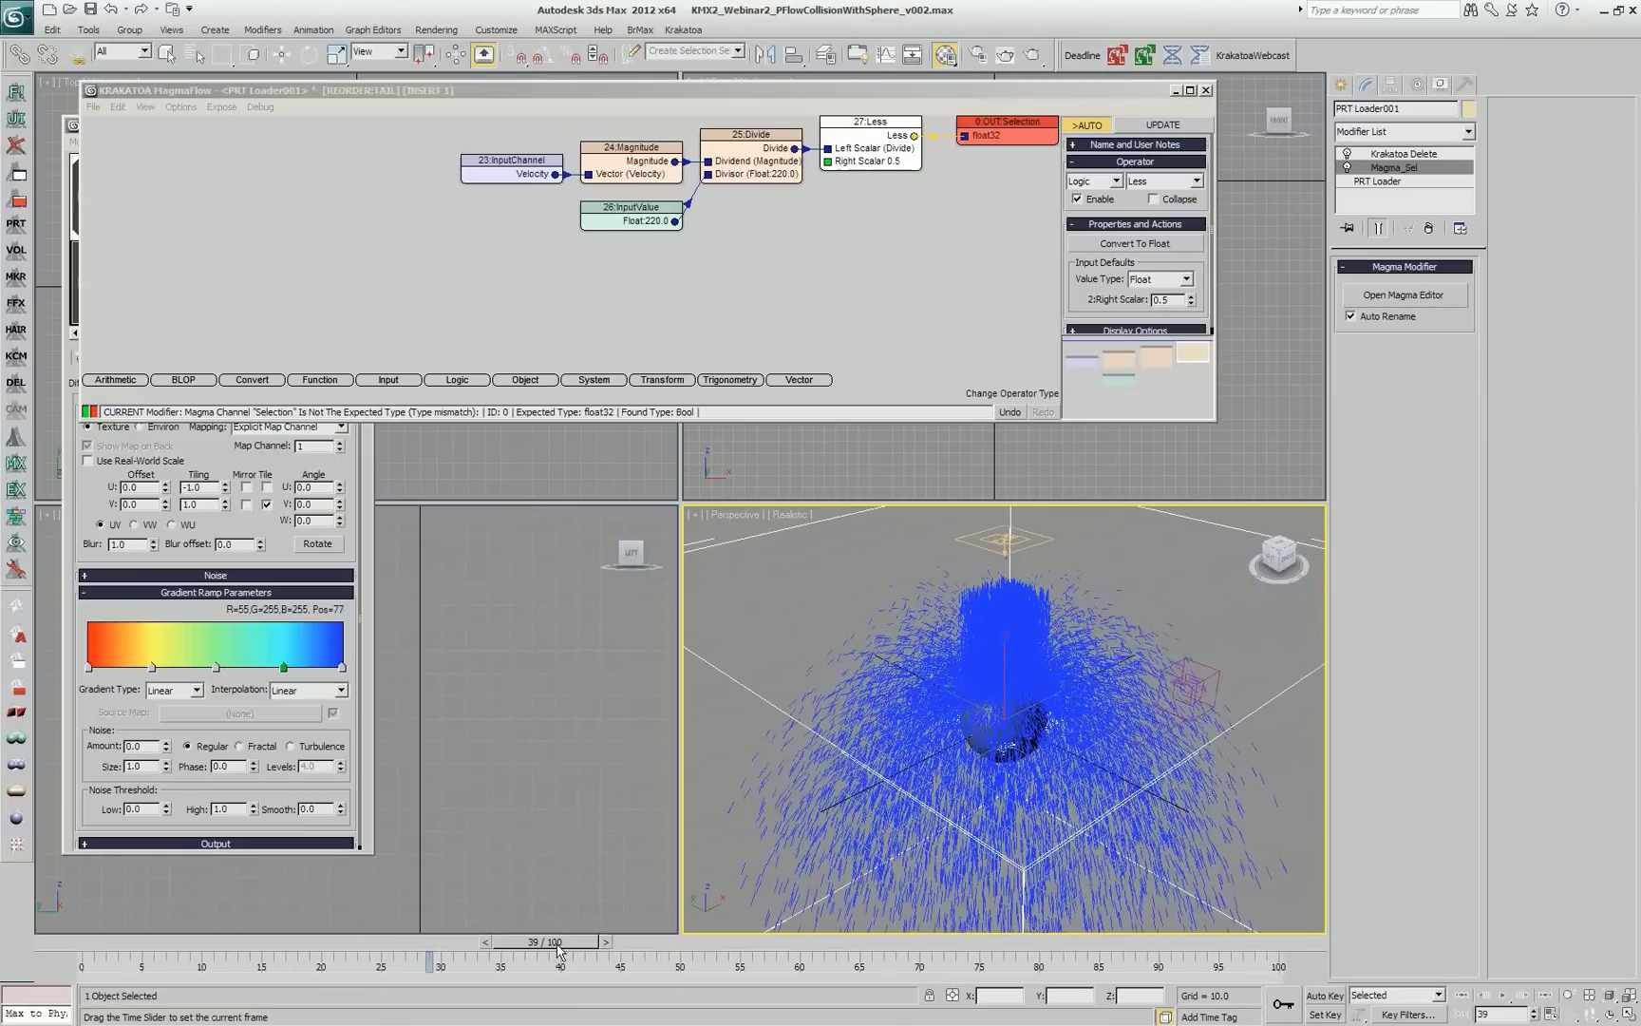
{"action": "left_click", "coordinate": [948, 140]}
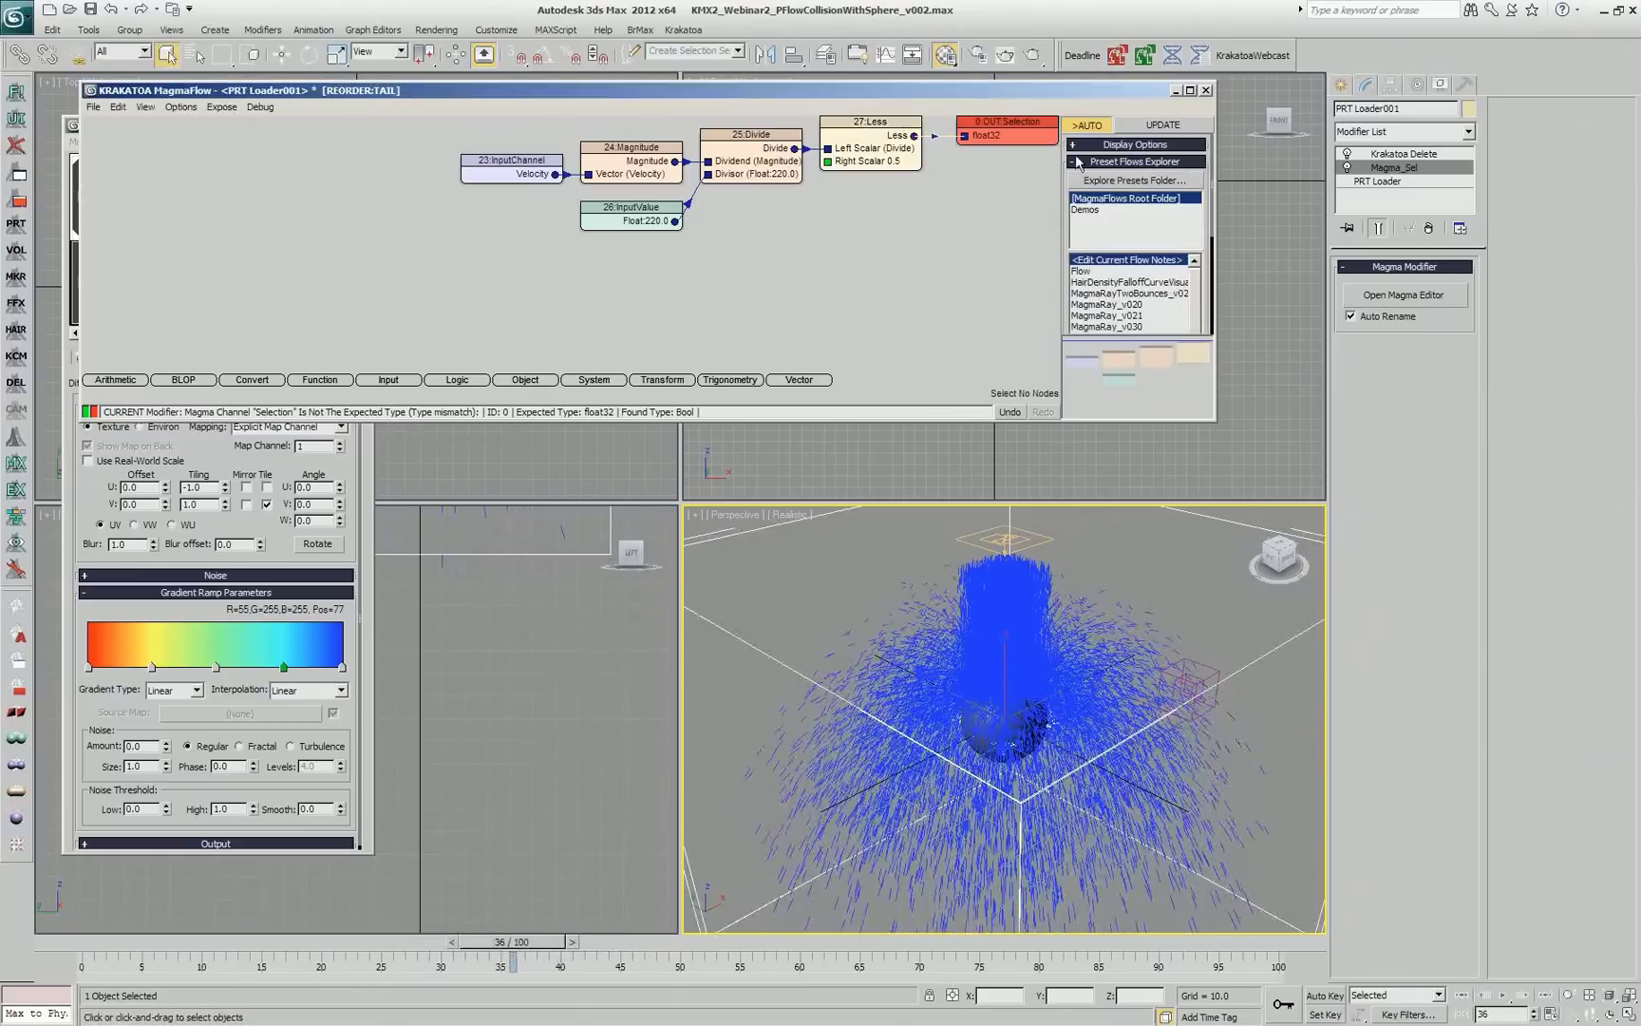
{"action": "left_click", "coordinate": [879, 139]}
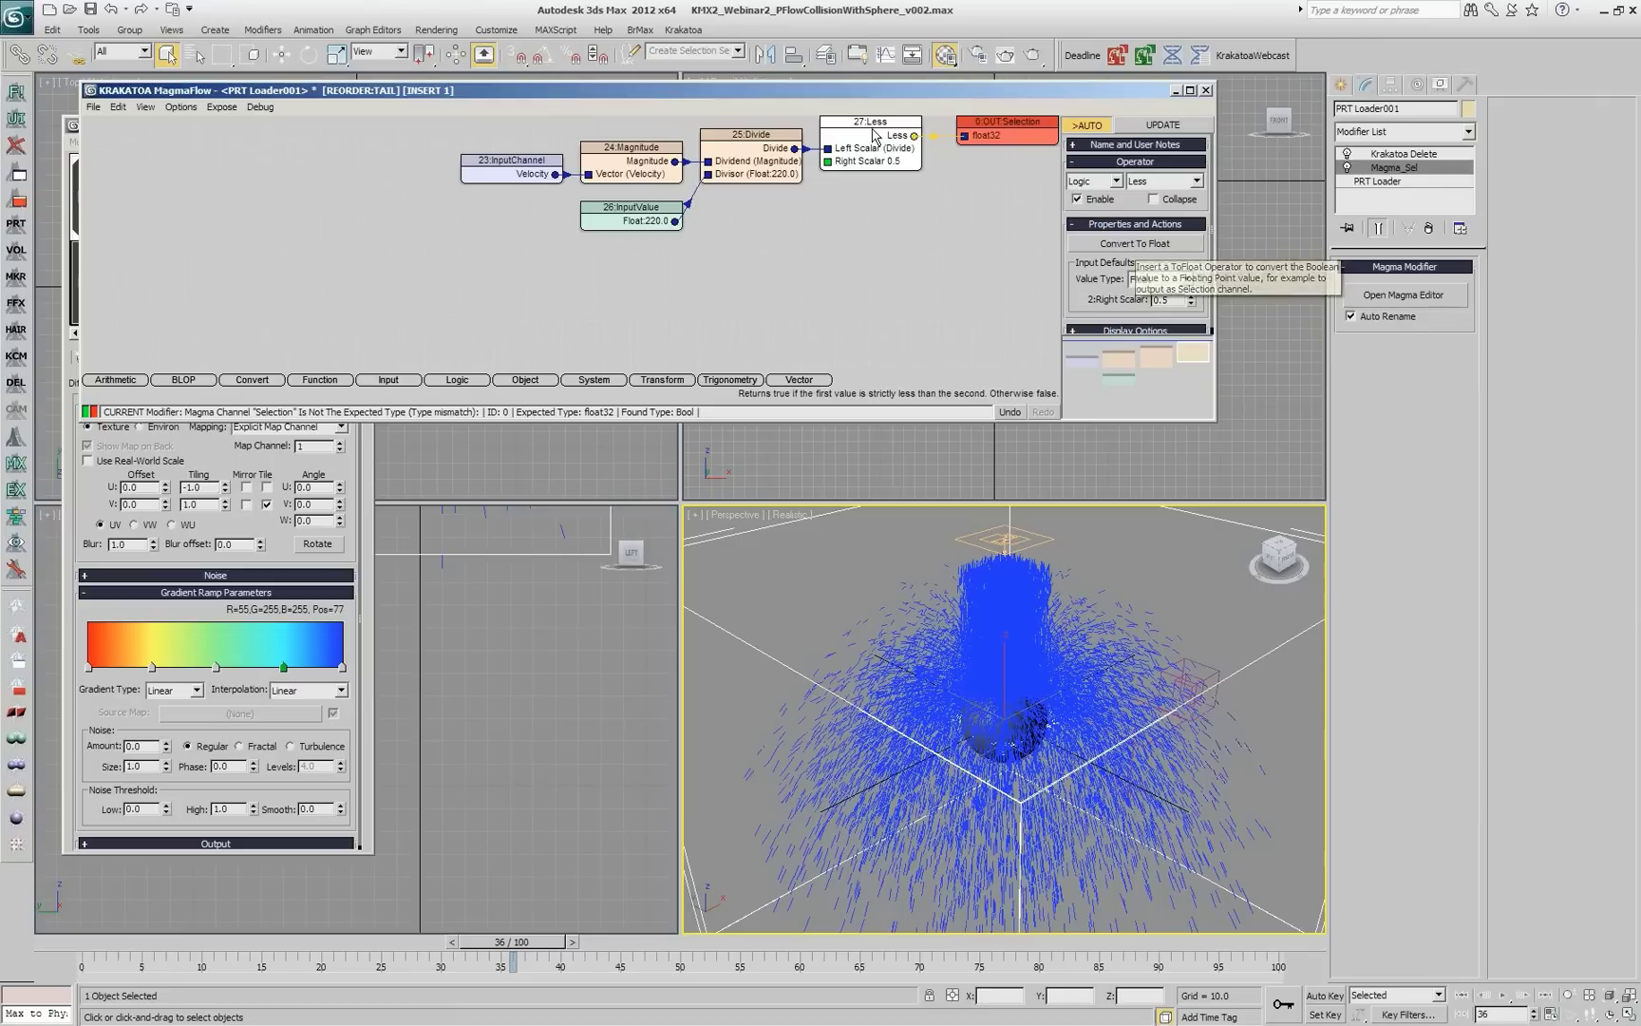
Step: Insert a Convert > ToFloat node after 27:Less and preview frame 20
{"action": "left_click", "coordinate": [1151, 244]}
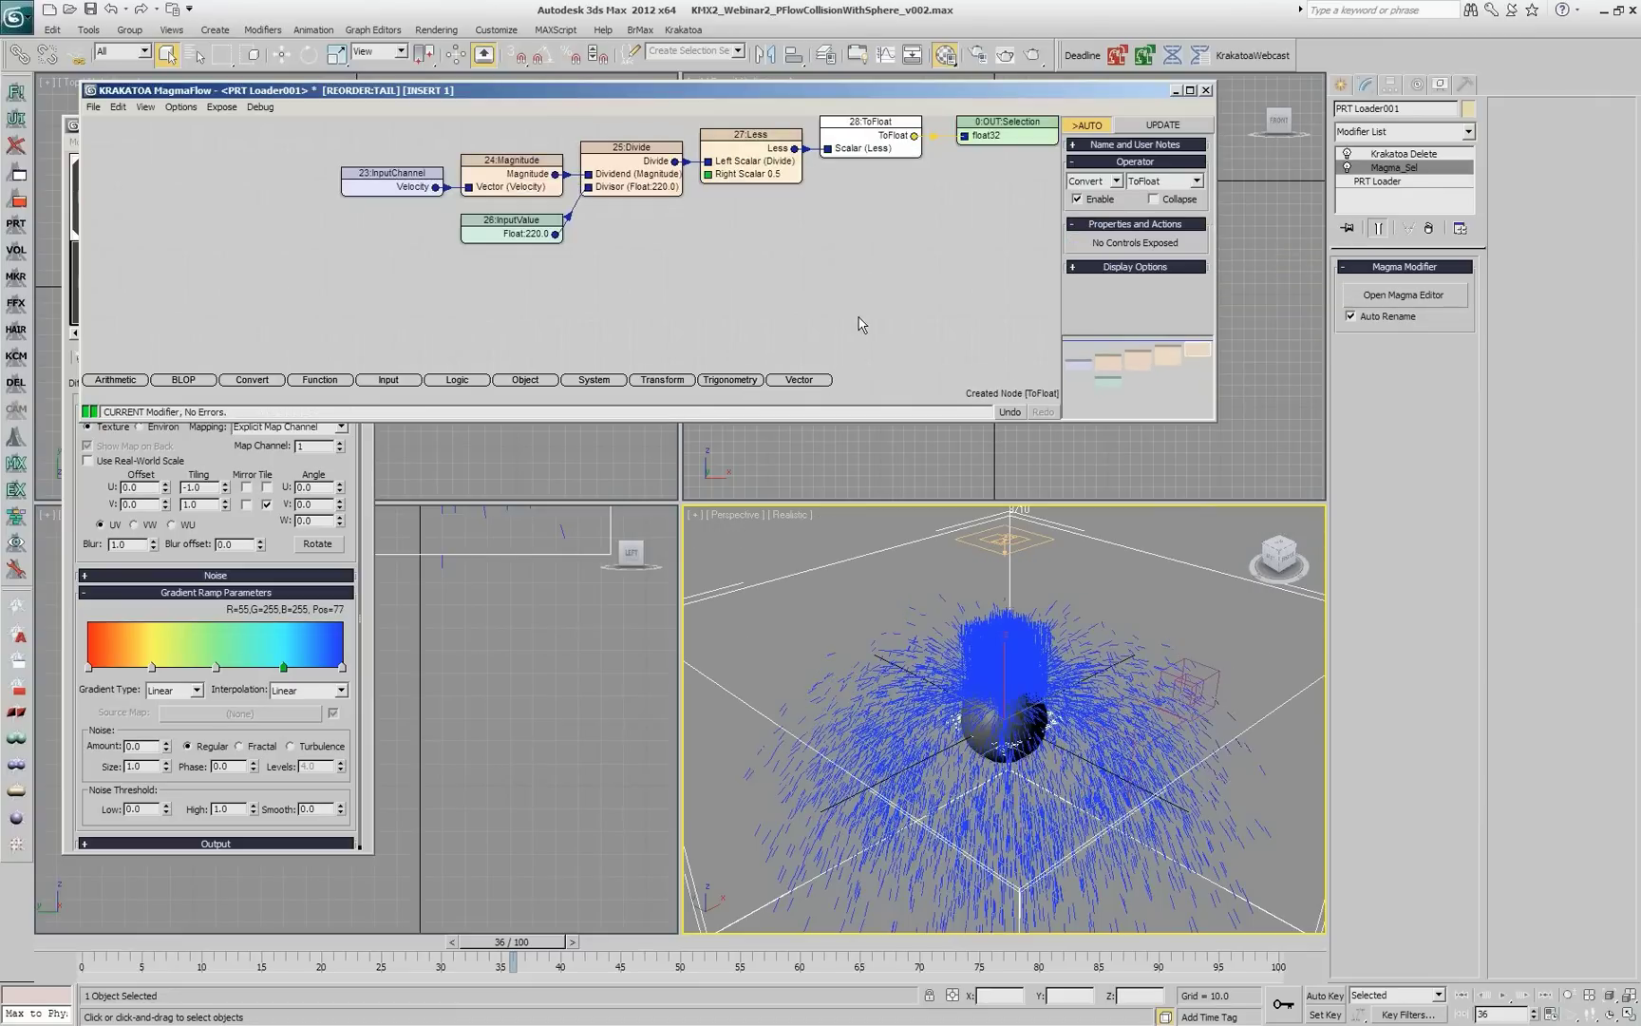
{"action": "left_click_drag", "start_coordinate": [530, 946], "coordinate": [351, 955]}
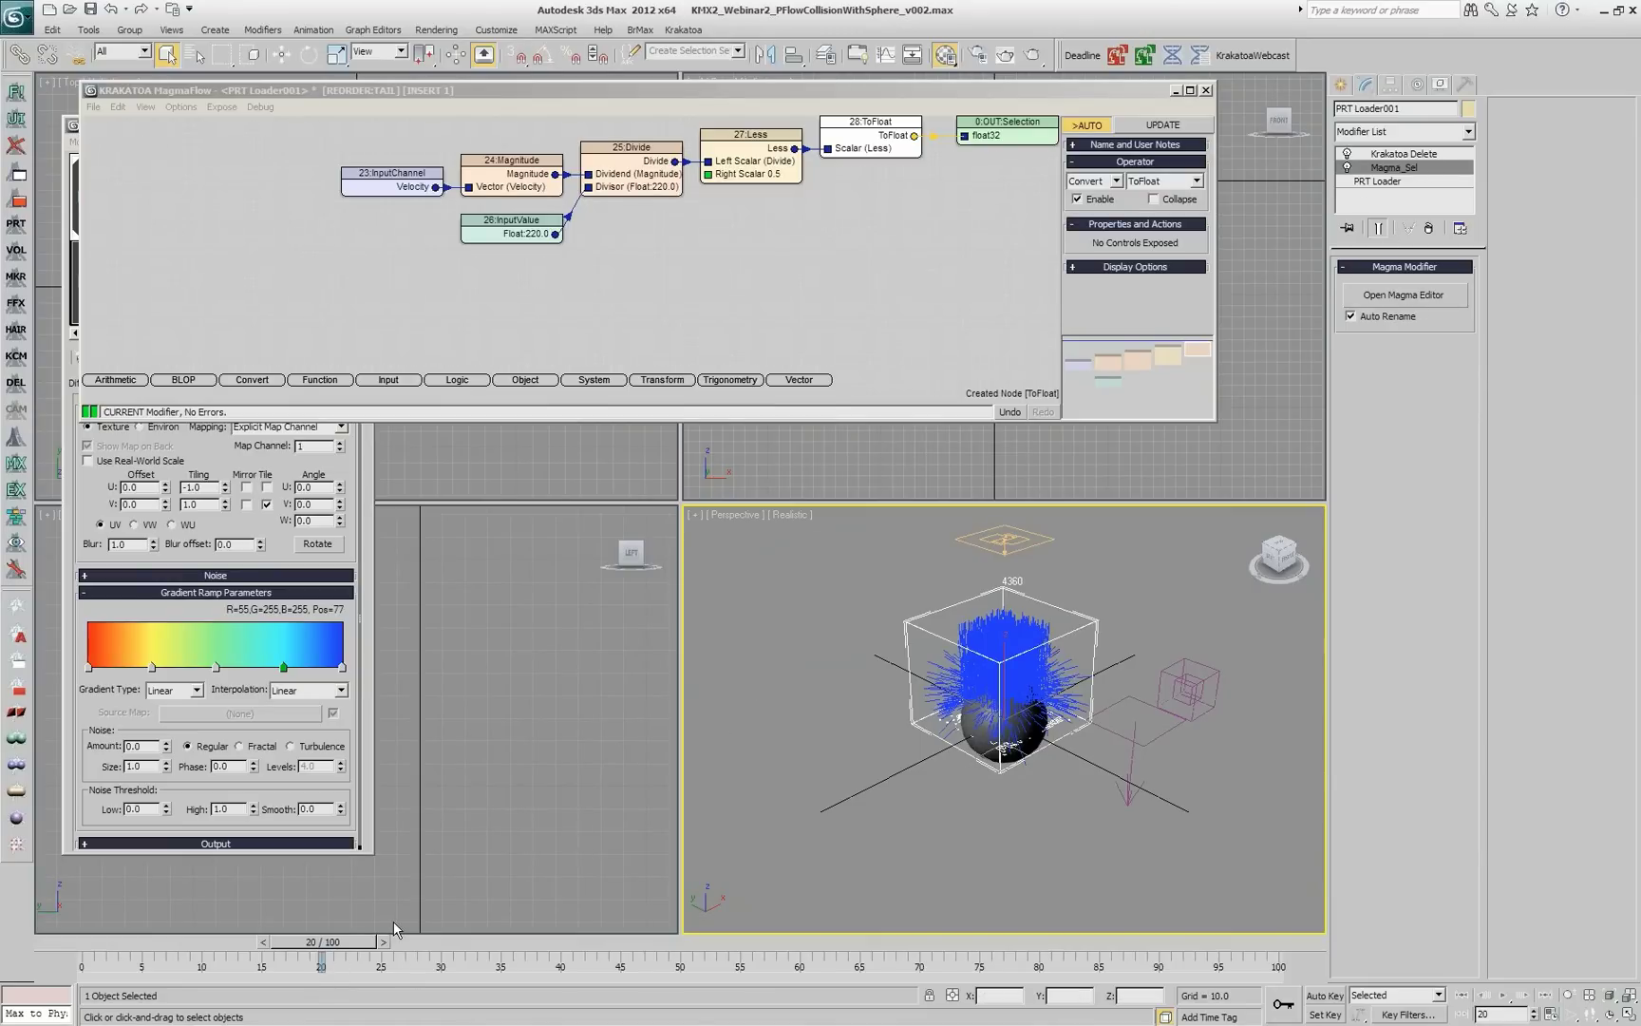
Step: At frame 18, raise the Less node's Right Scalar threshold to 0.8
{"action": "left_click_drag", "start_coordinate": [347, 945], "coordinate": [299, 943]}
{"action": "key", "text": "q"}
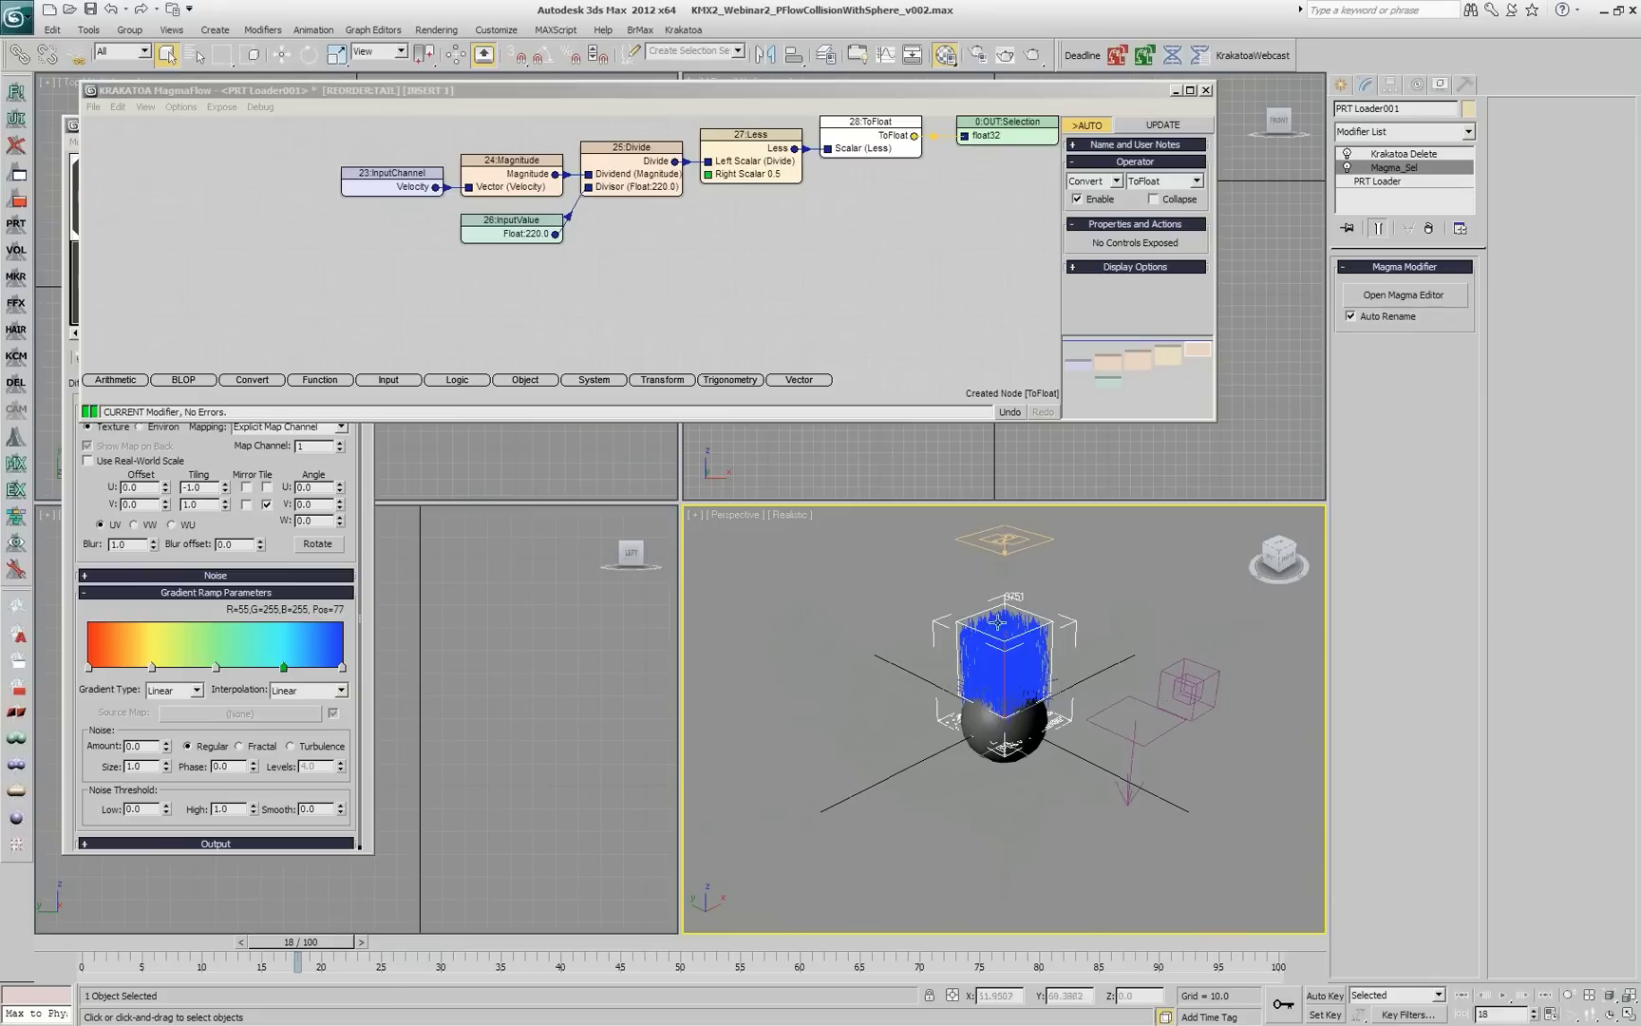
{"action": "left_click", "coordinate": [775, 171]}
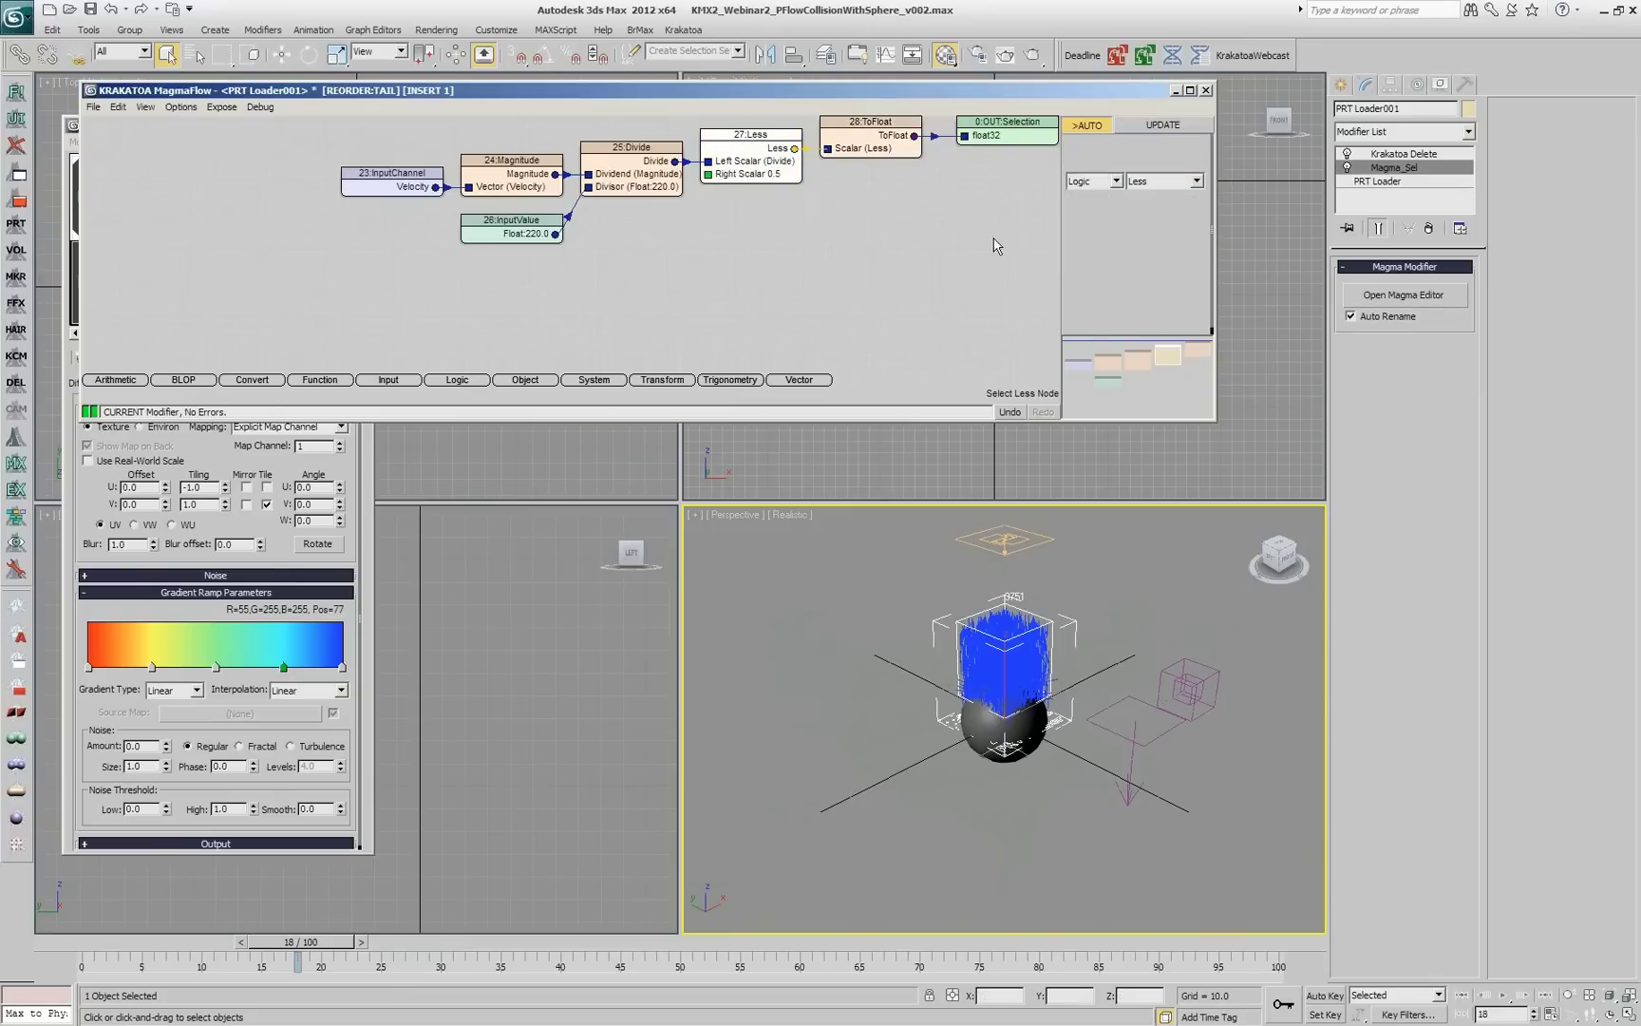
{"action": "left_click", "coordinate": [1194, 303]}
{"action": "left_click_drag", "start_coordinate": [1193, 304], "coordinate": [1194, 305]}
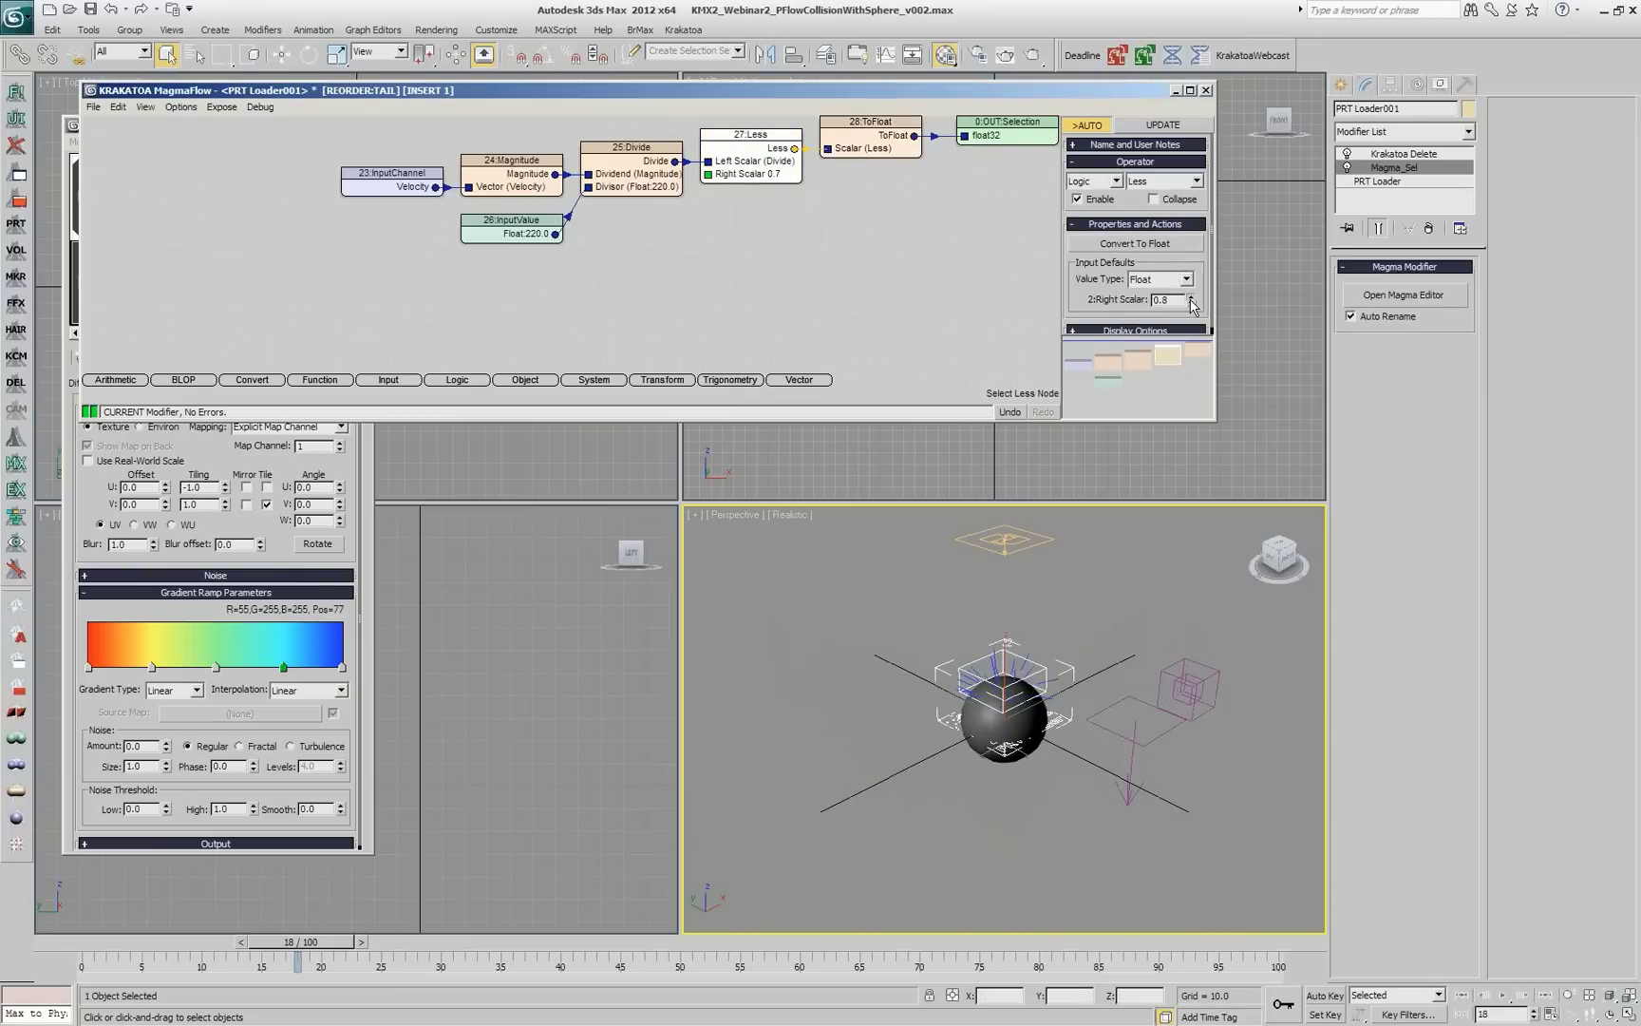
Step: Scrub through the animation to review which particles survive
{"action": "left_click_drag", "start_coordinate": [354, 950], "coordinate": [780, 955]}
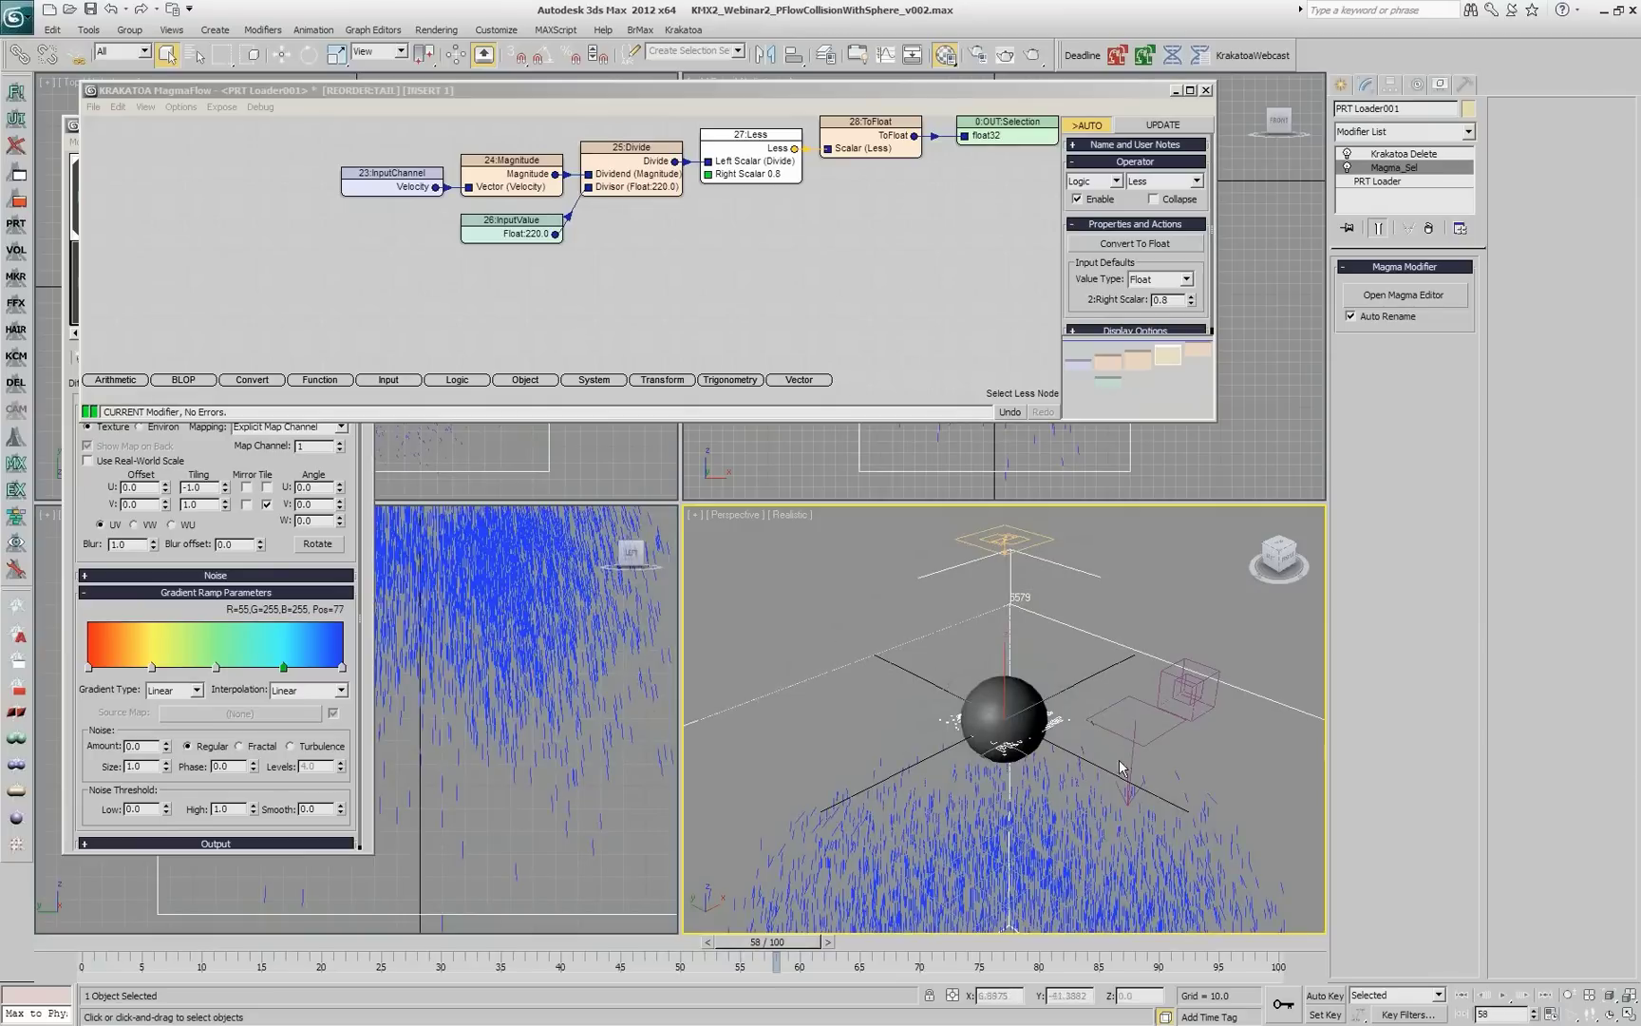
{"action": "left_click_drag", "start_coordinate": [807, 967], "coordinate": [447, 958]}
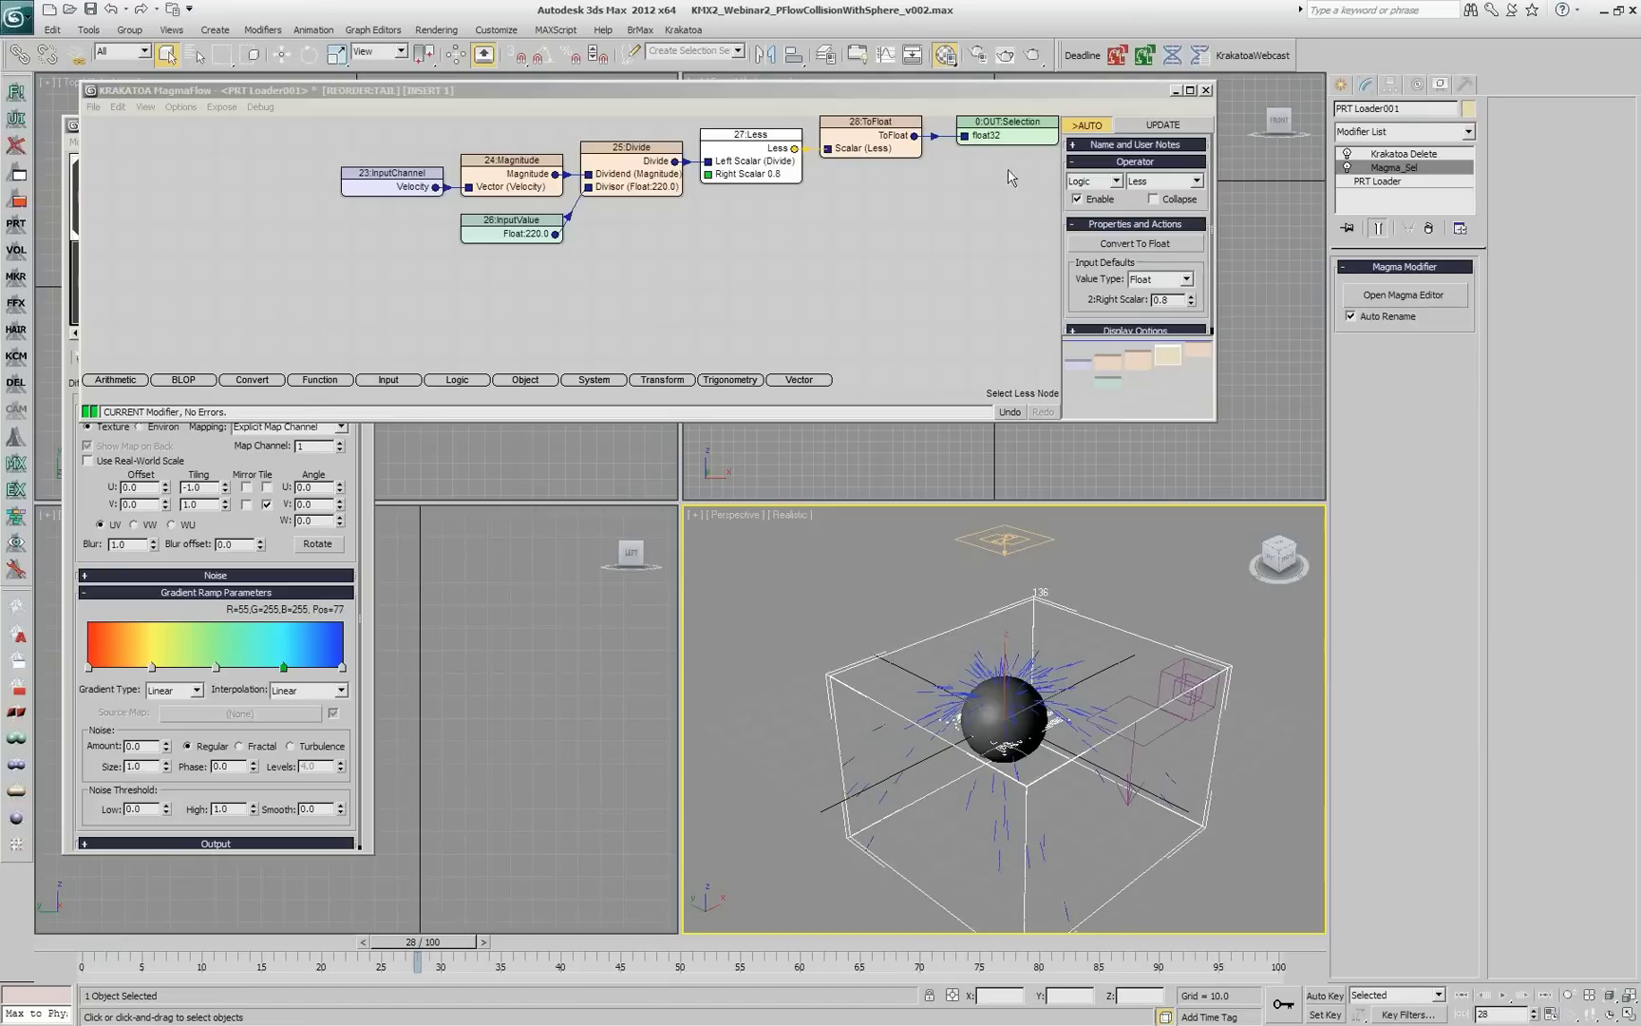
{"action": "key", "text": "alt+Tab"}
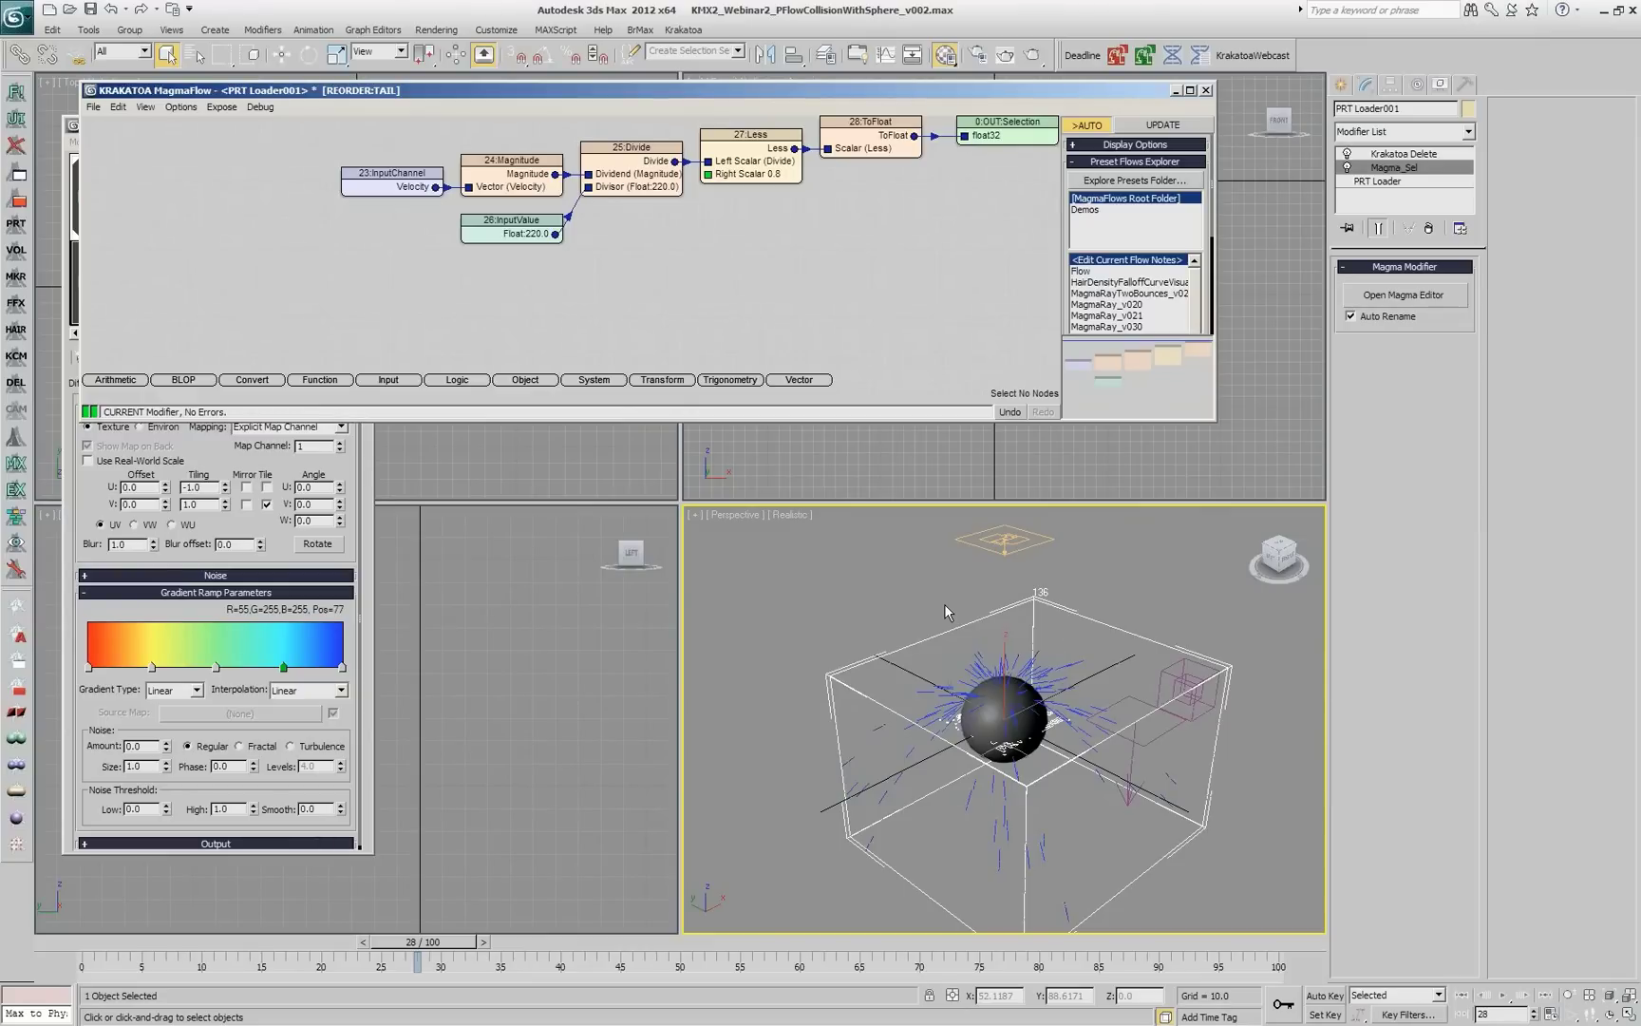
Step: Load the DELETE By Velocity Angle demo scene, advance to frame 11, and select the PRT Loader
{"action": "left_click", "coordinate": [1239, 57]}
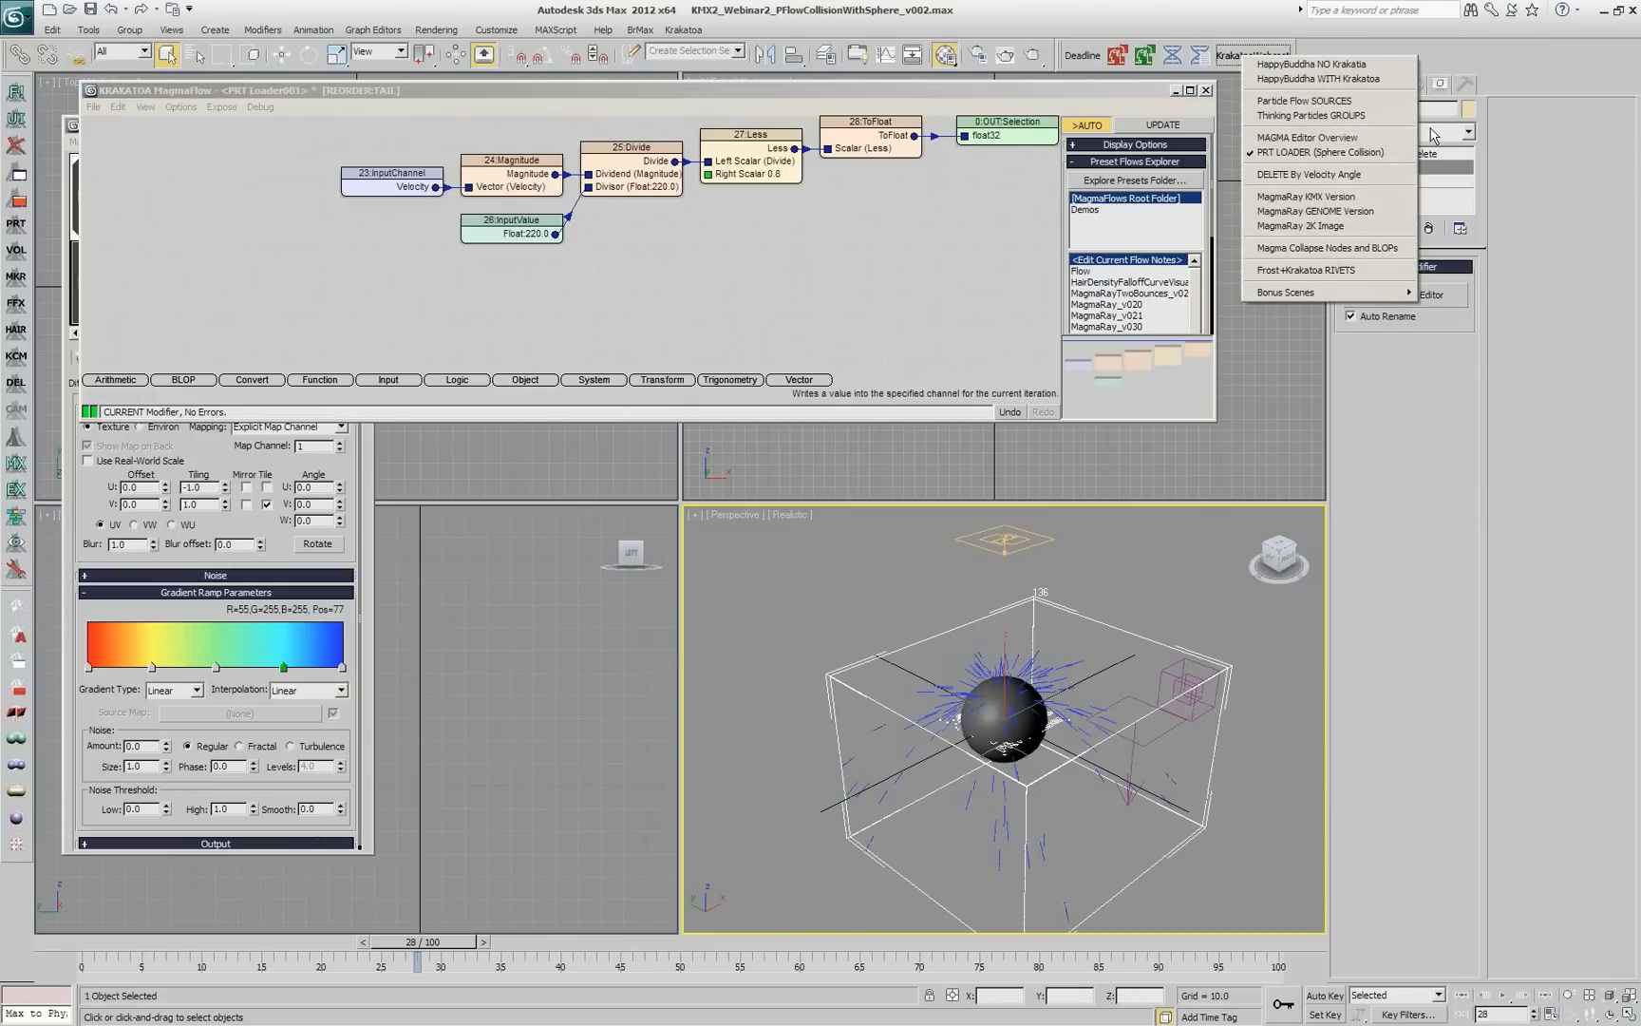
{"action": "left_click", "coordinate": [1387, 180]}
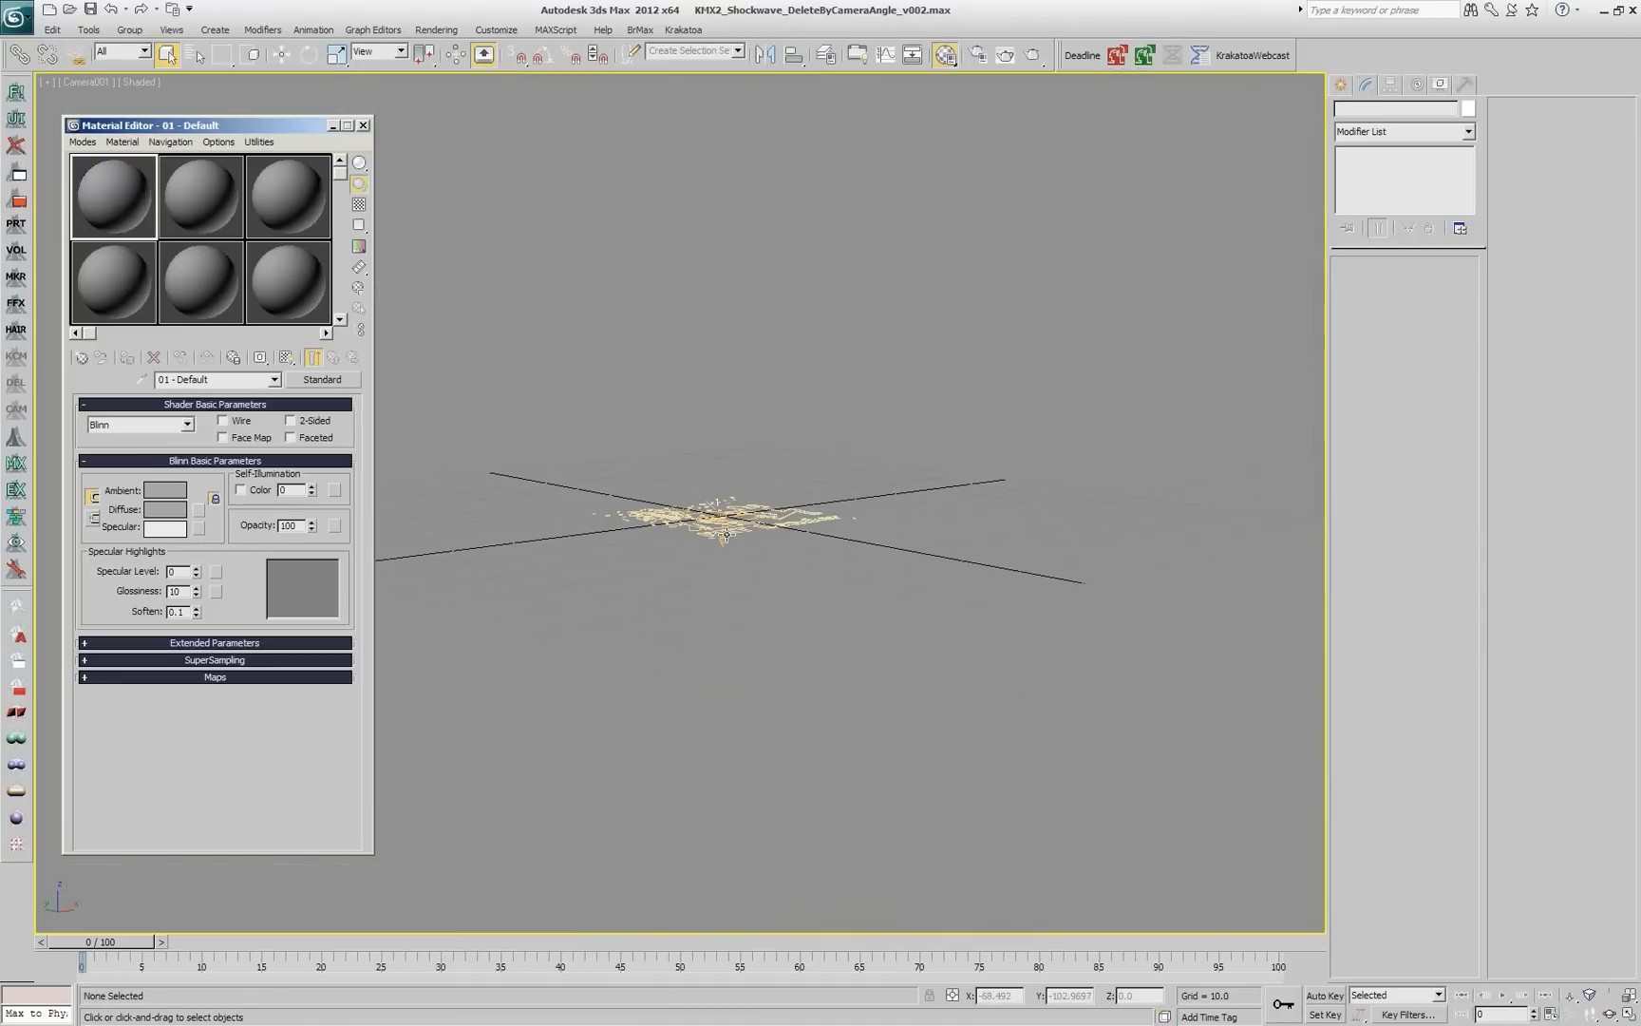
{"action": "left_click_drag", "start_coordinate": [148, 950], "coordinate": [266, 949]}
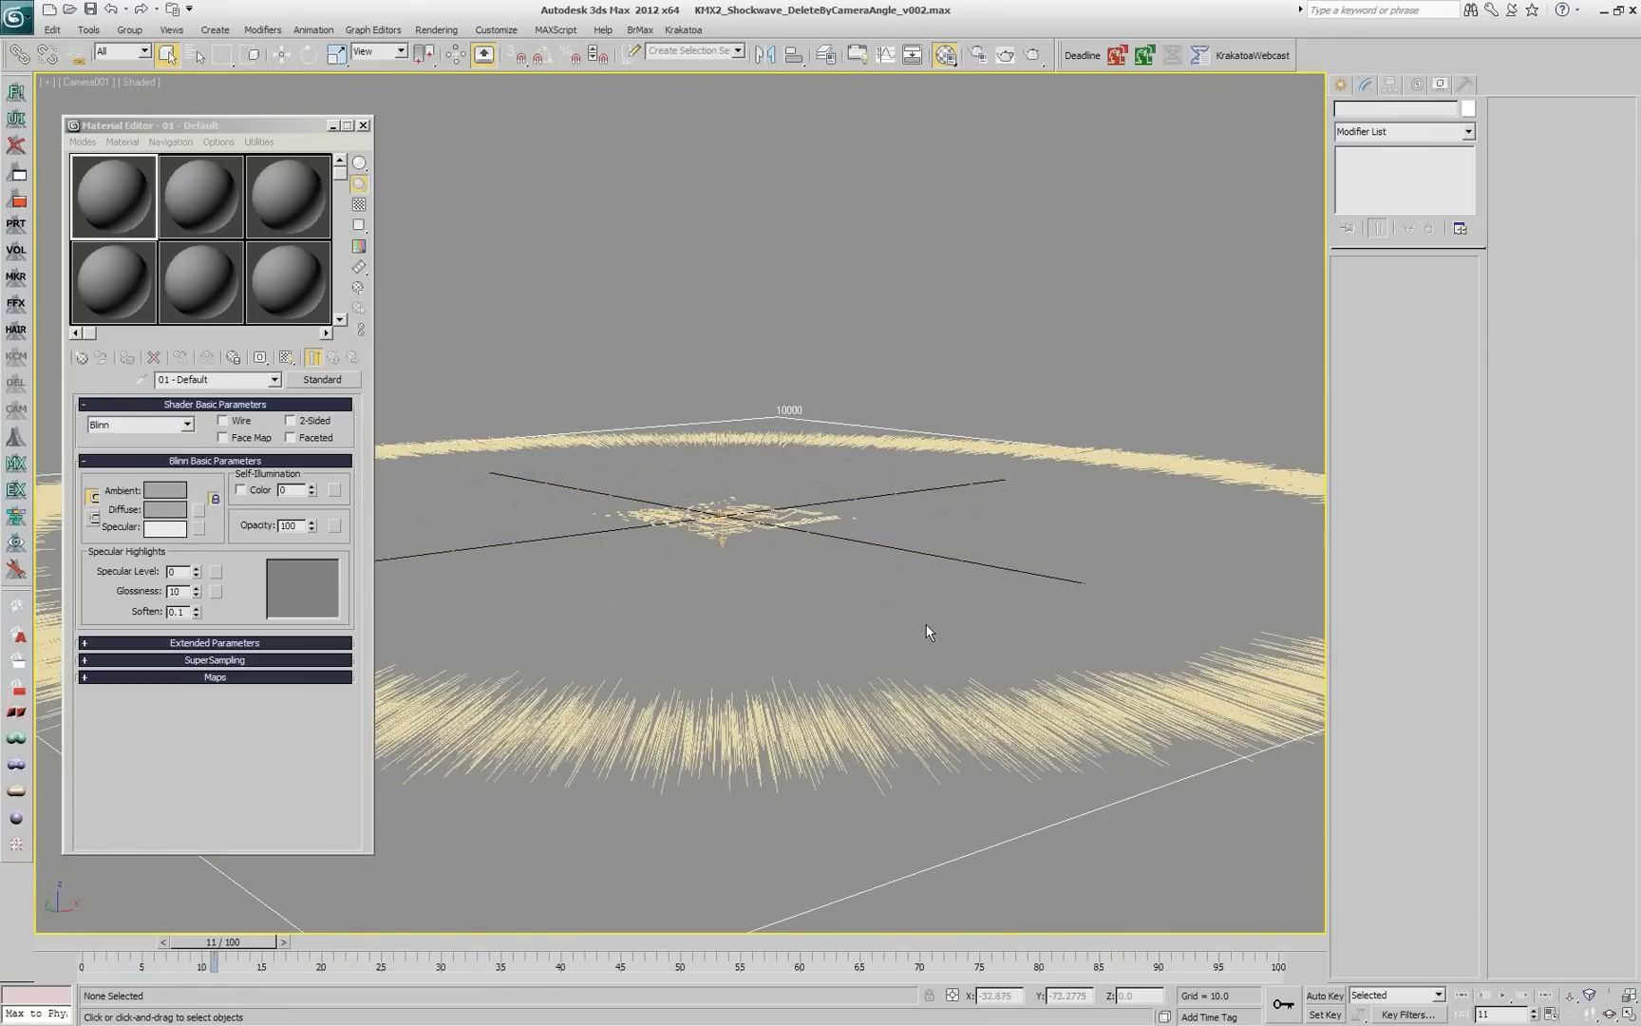
{"action": "left_click", "coordinate": [781, 526]}
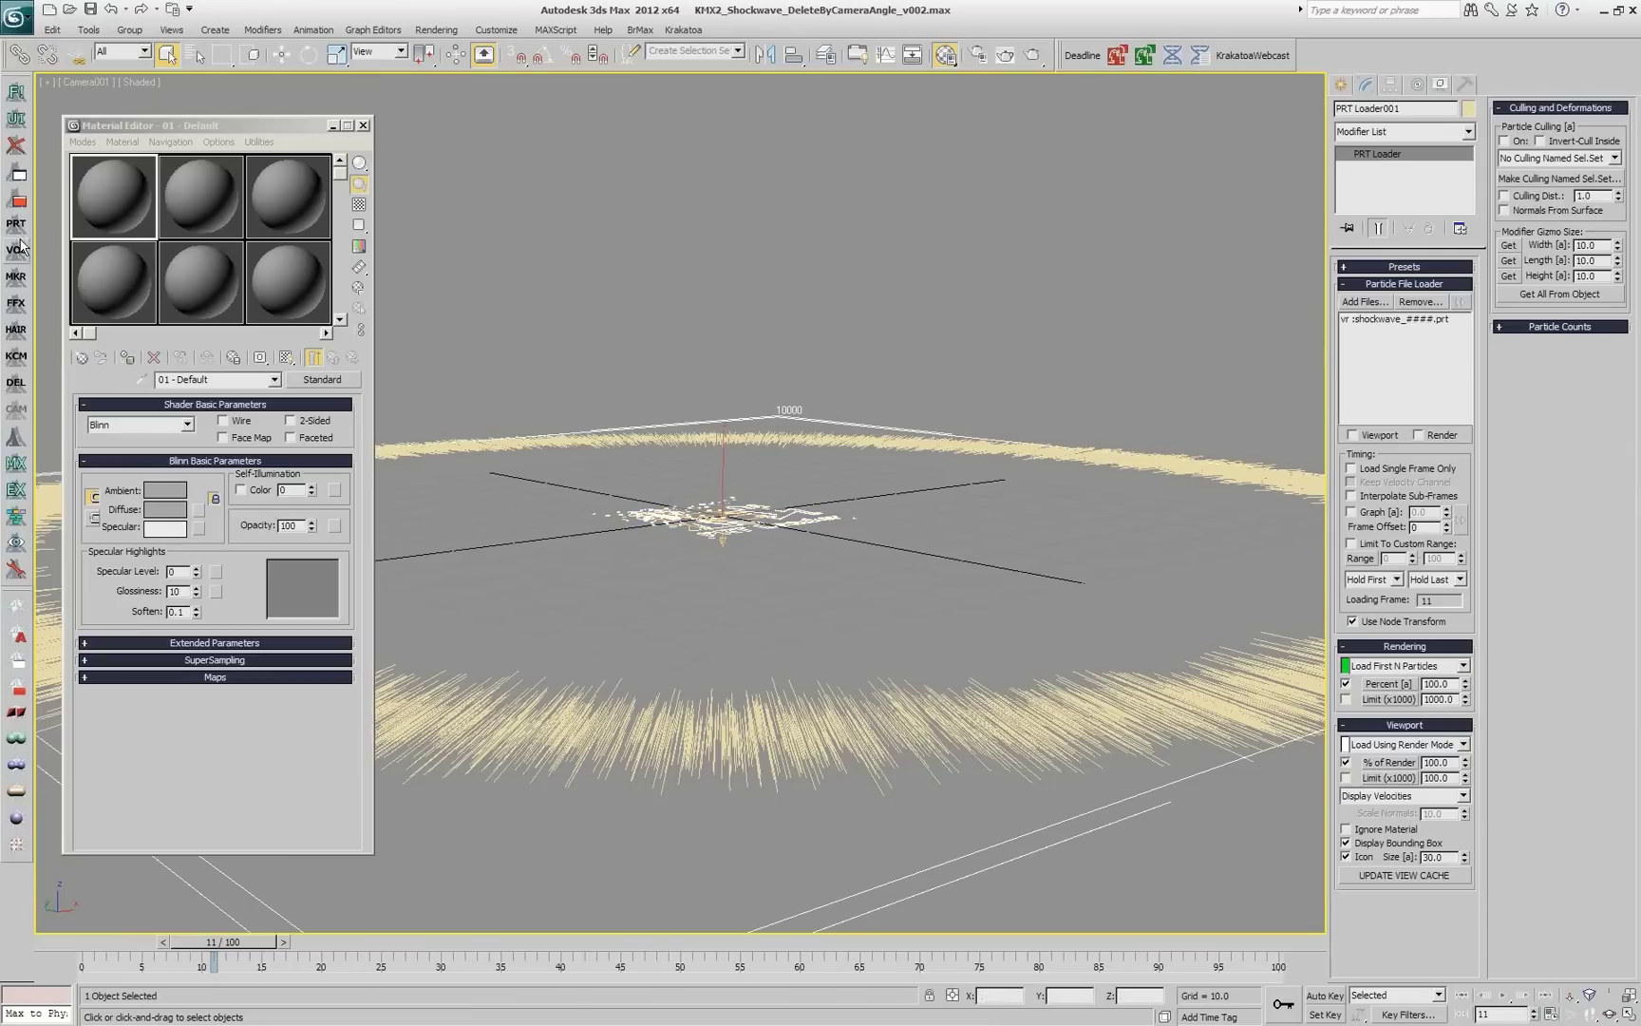
Step: Add a Magma modifier whose flow output writes the Selection channel
{"action": "left_click", "coordinate": [16, 355]}
{"action": "left_click", "coordinate": [1397, 298]}
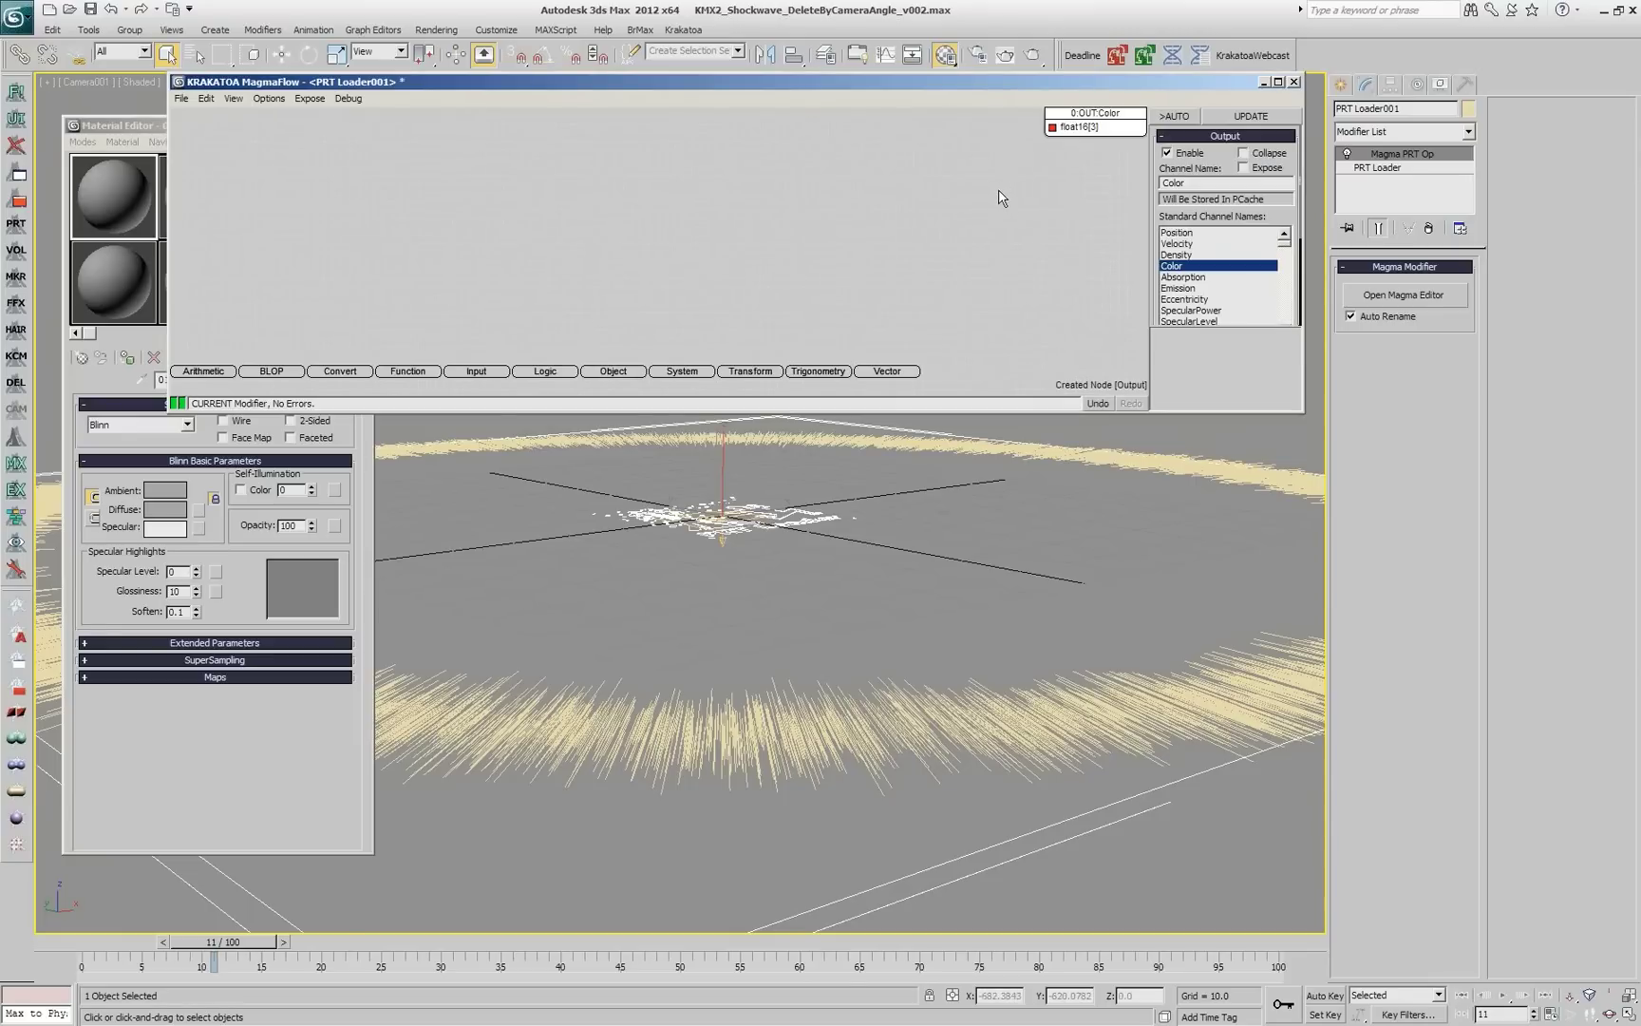
{"action": "scroll", "coordinate": [1232, 265], "scroll_direction": "down", "scroll_amount": 3}
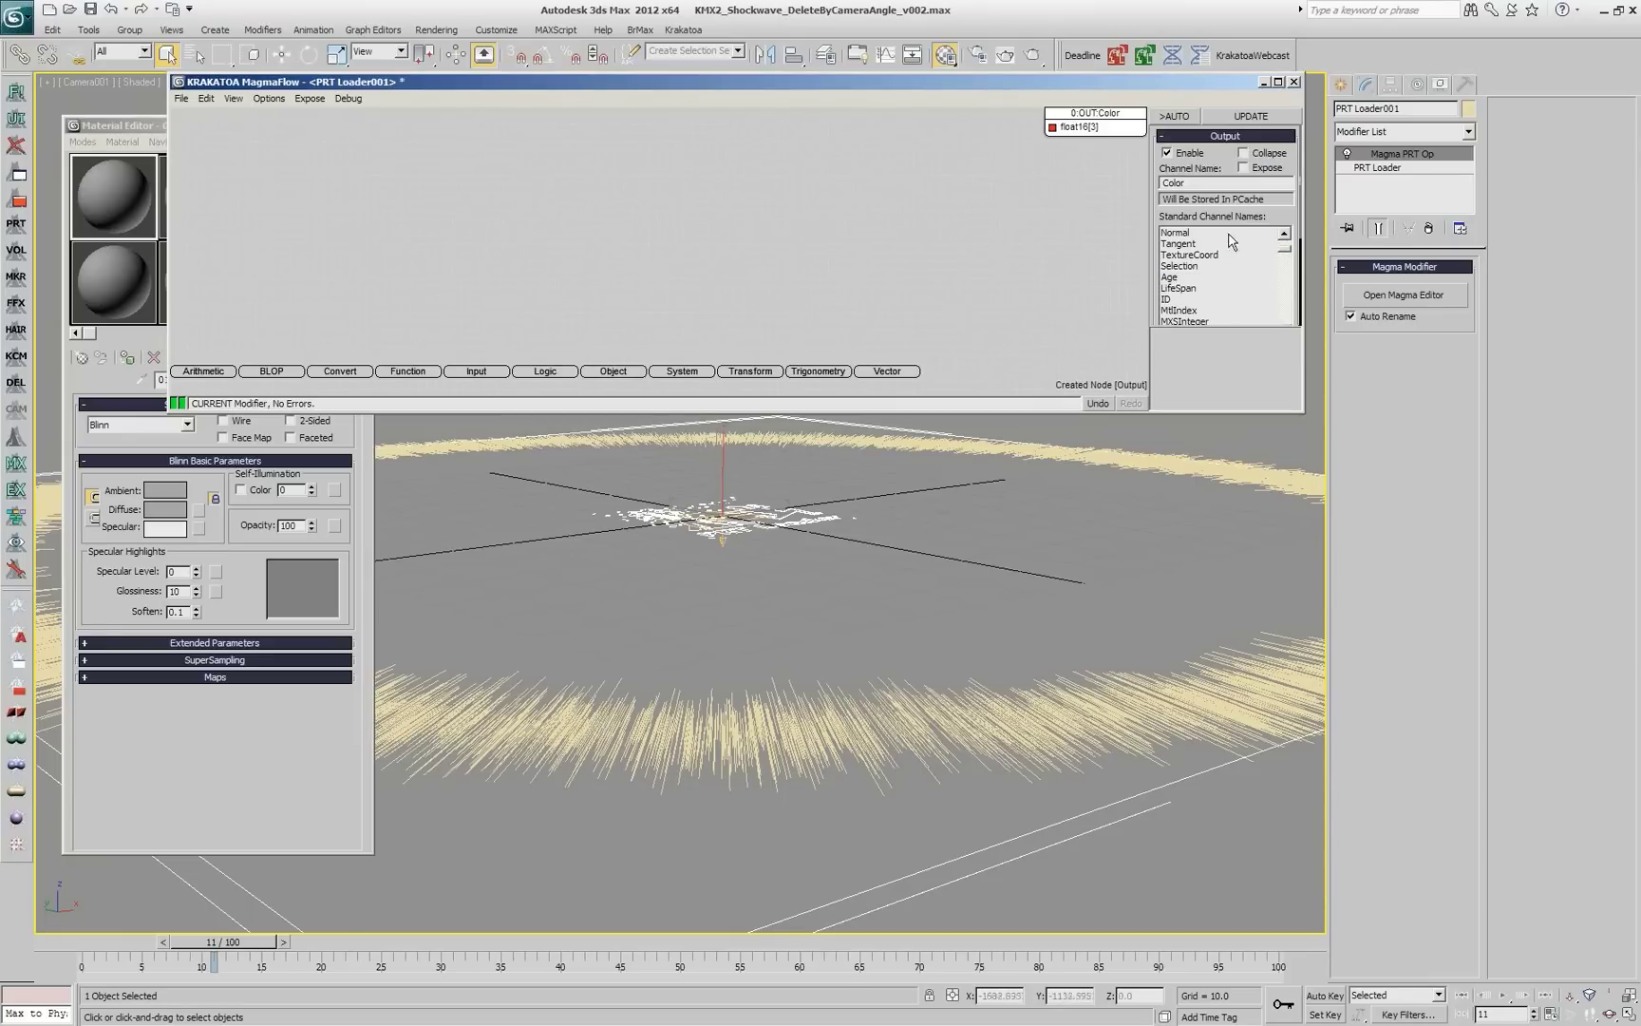
{"action": "left_click", "coordinate": [1183, 267]}
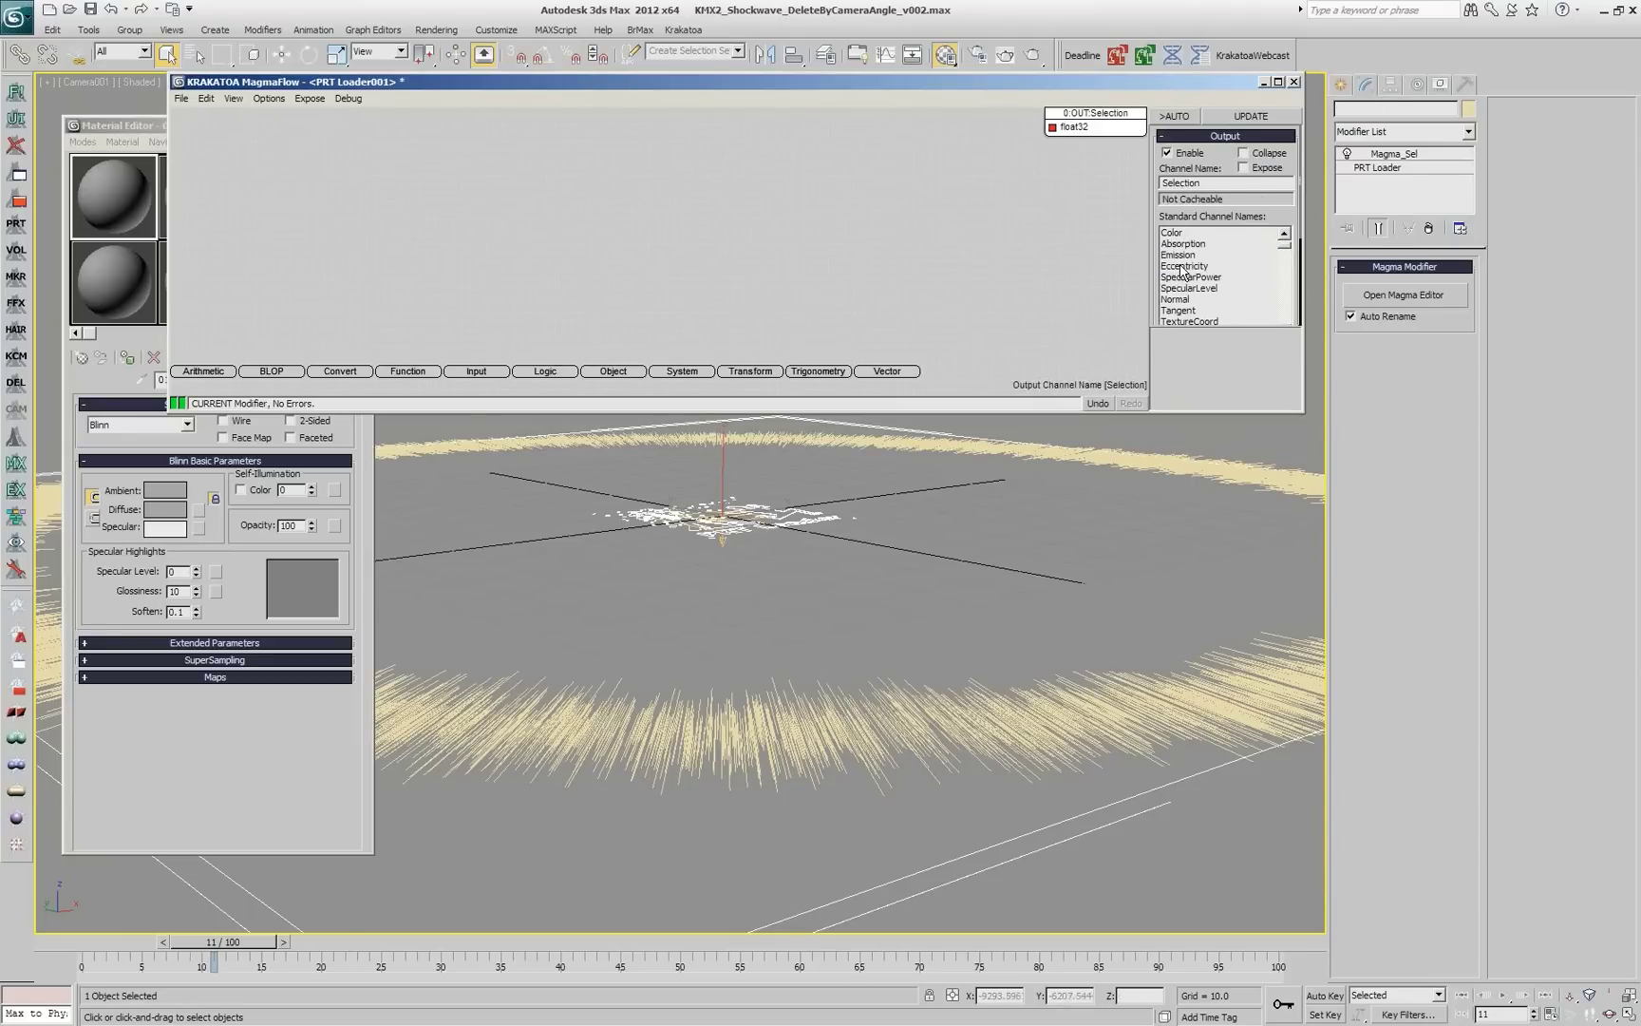
Step: Stack a Krakatoa Delete modifier above Magma_Sel
{"action": "left_click", "coordinate": [15, 385]}
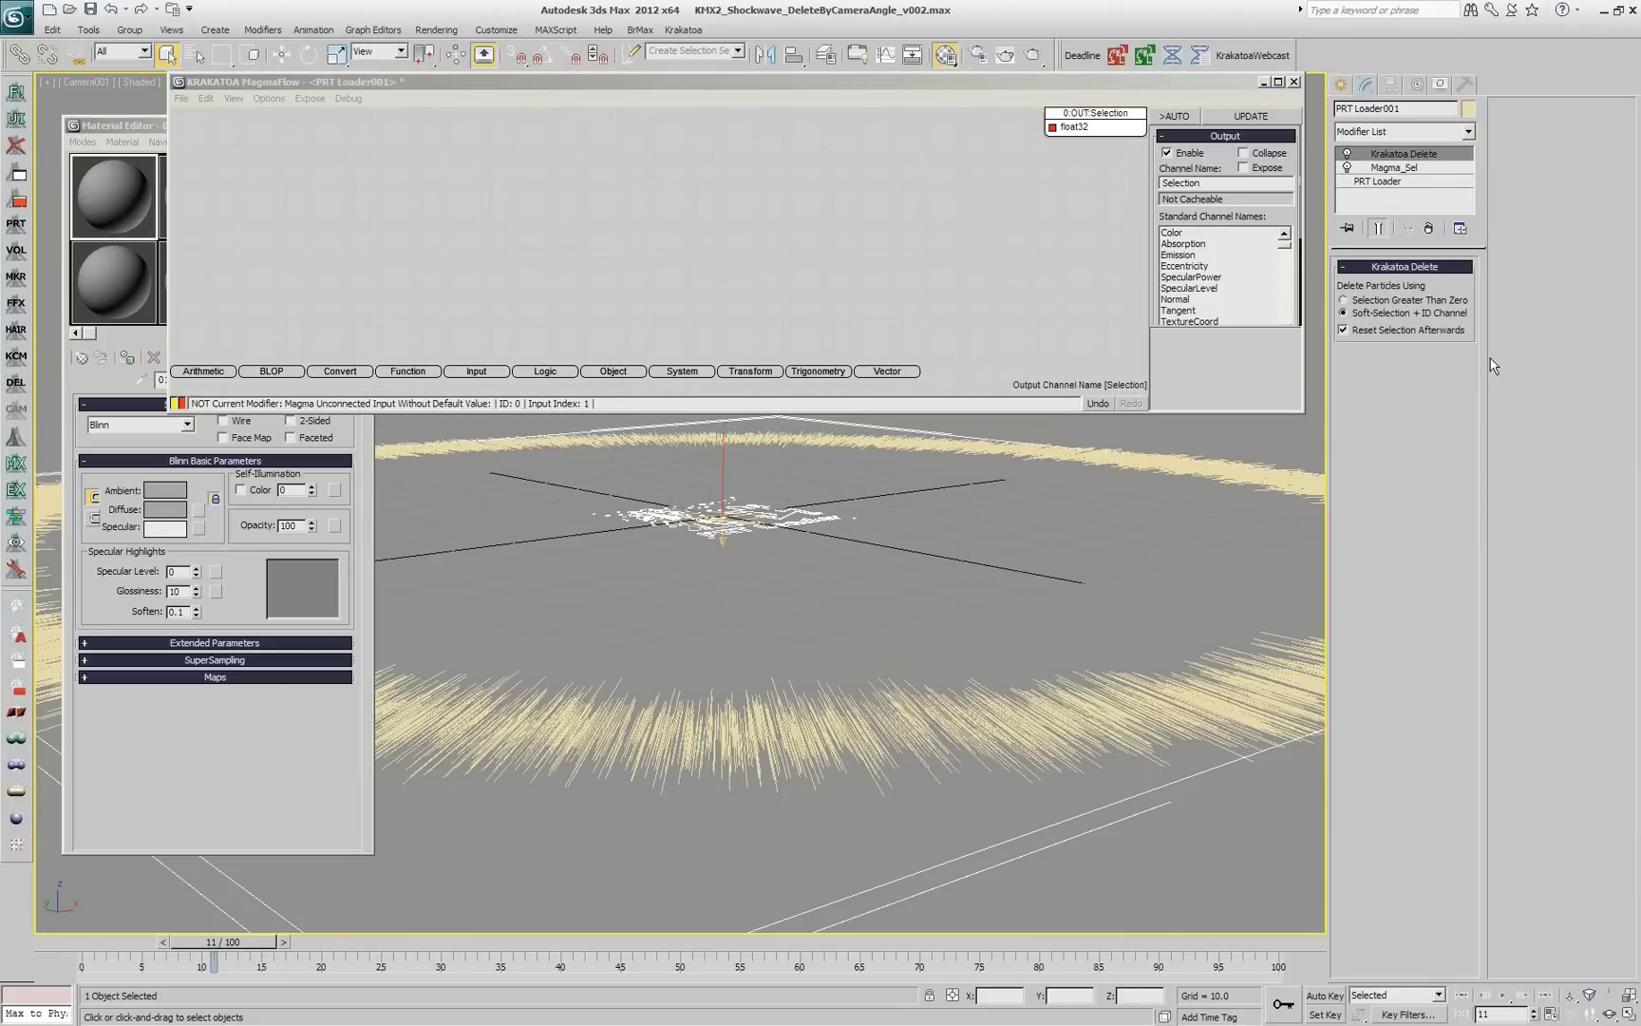
{"action": "left_click", "coordinate": [1050, 123]}
{"action": "left_click", "coordinate": [750, 163]}
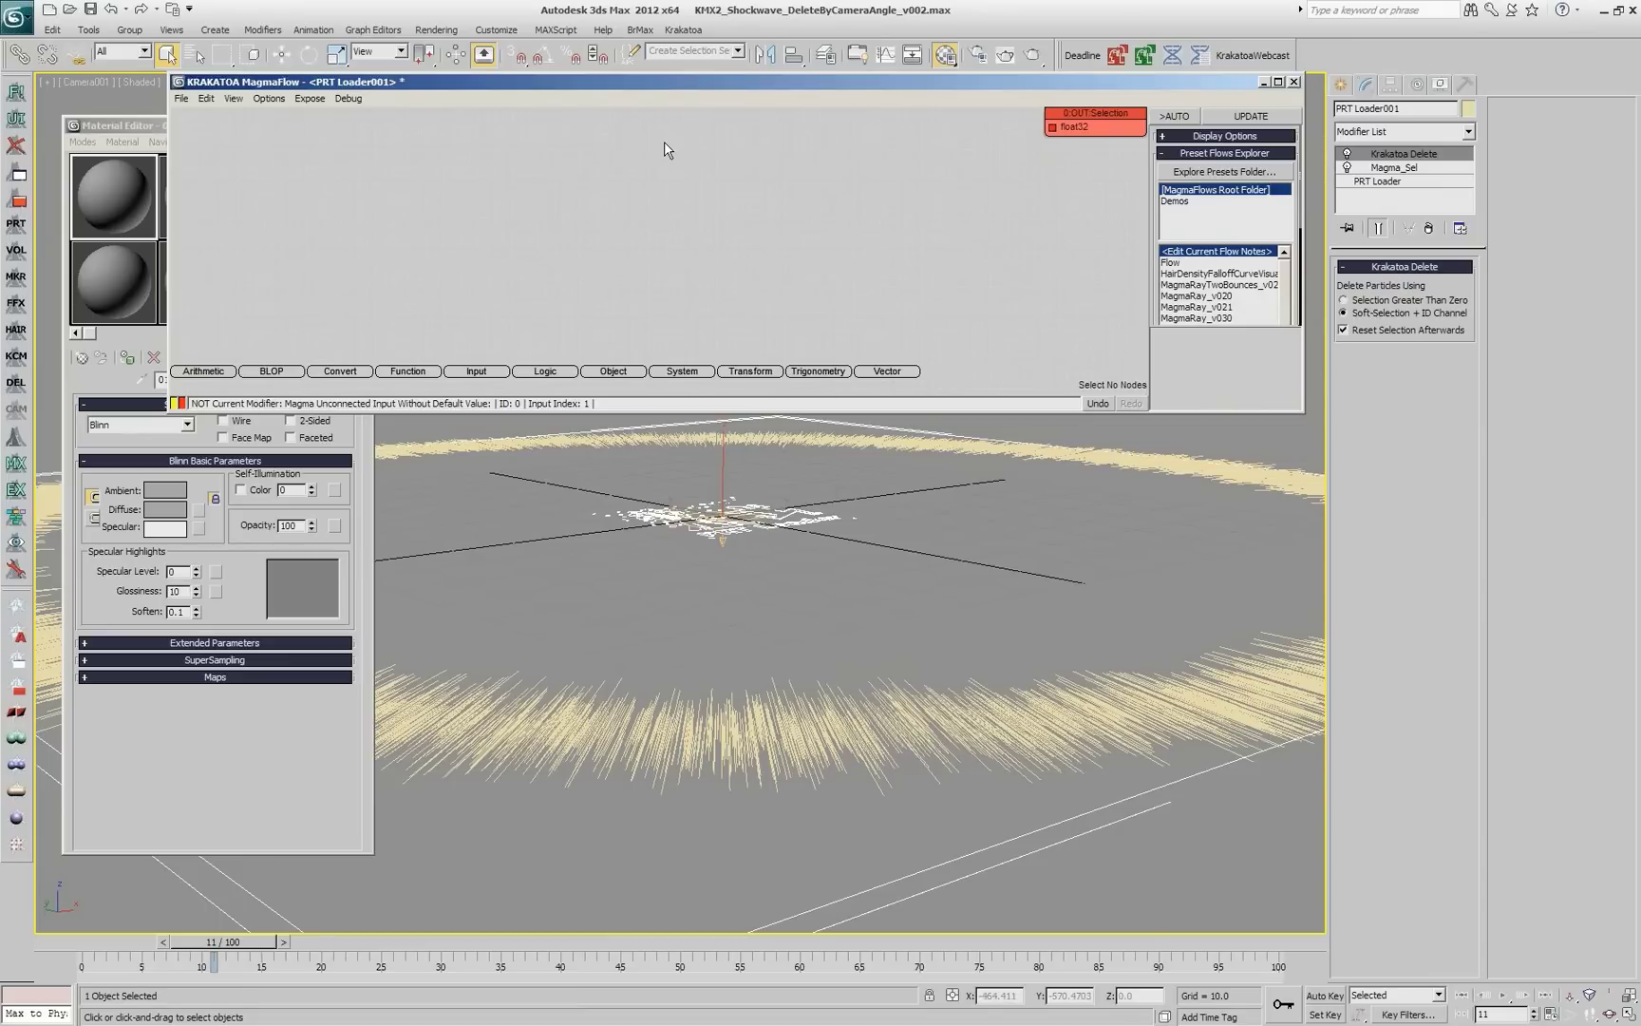
Step: Chain a Velocity InputChannel through Normalize to the output, then insert a VectorDot node
{"action": "key", "text": "i"}
{"action": "left_click", "coordinate": [707, 154]}
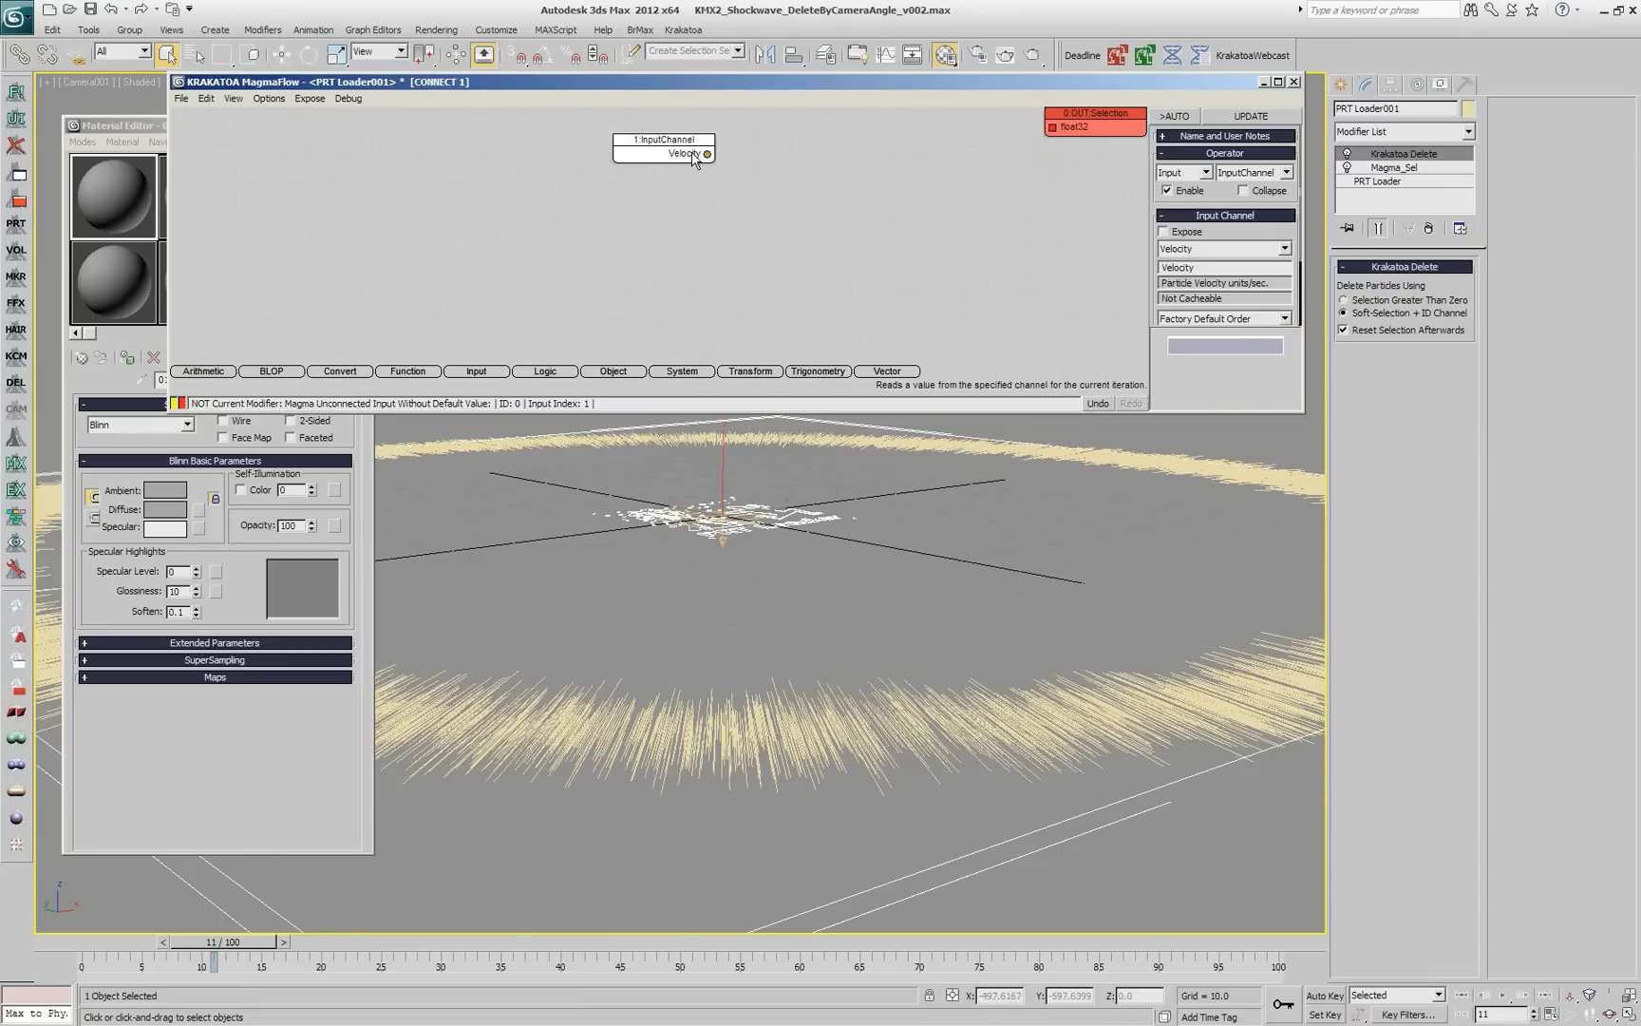
{"action": "left_click", "coordinate": [813, 167]}
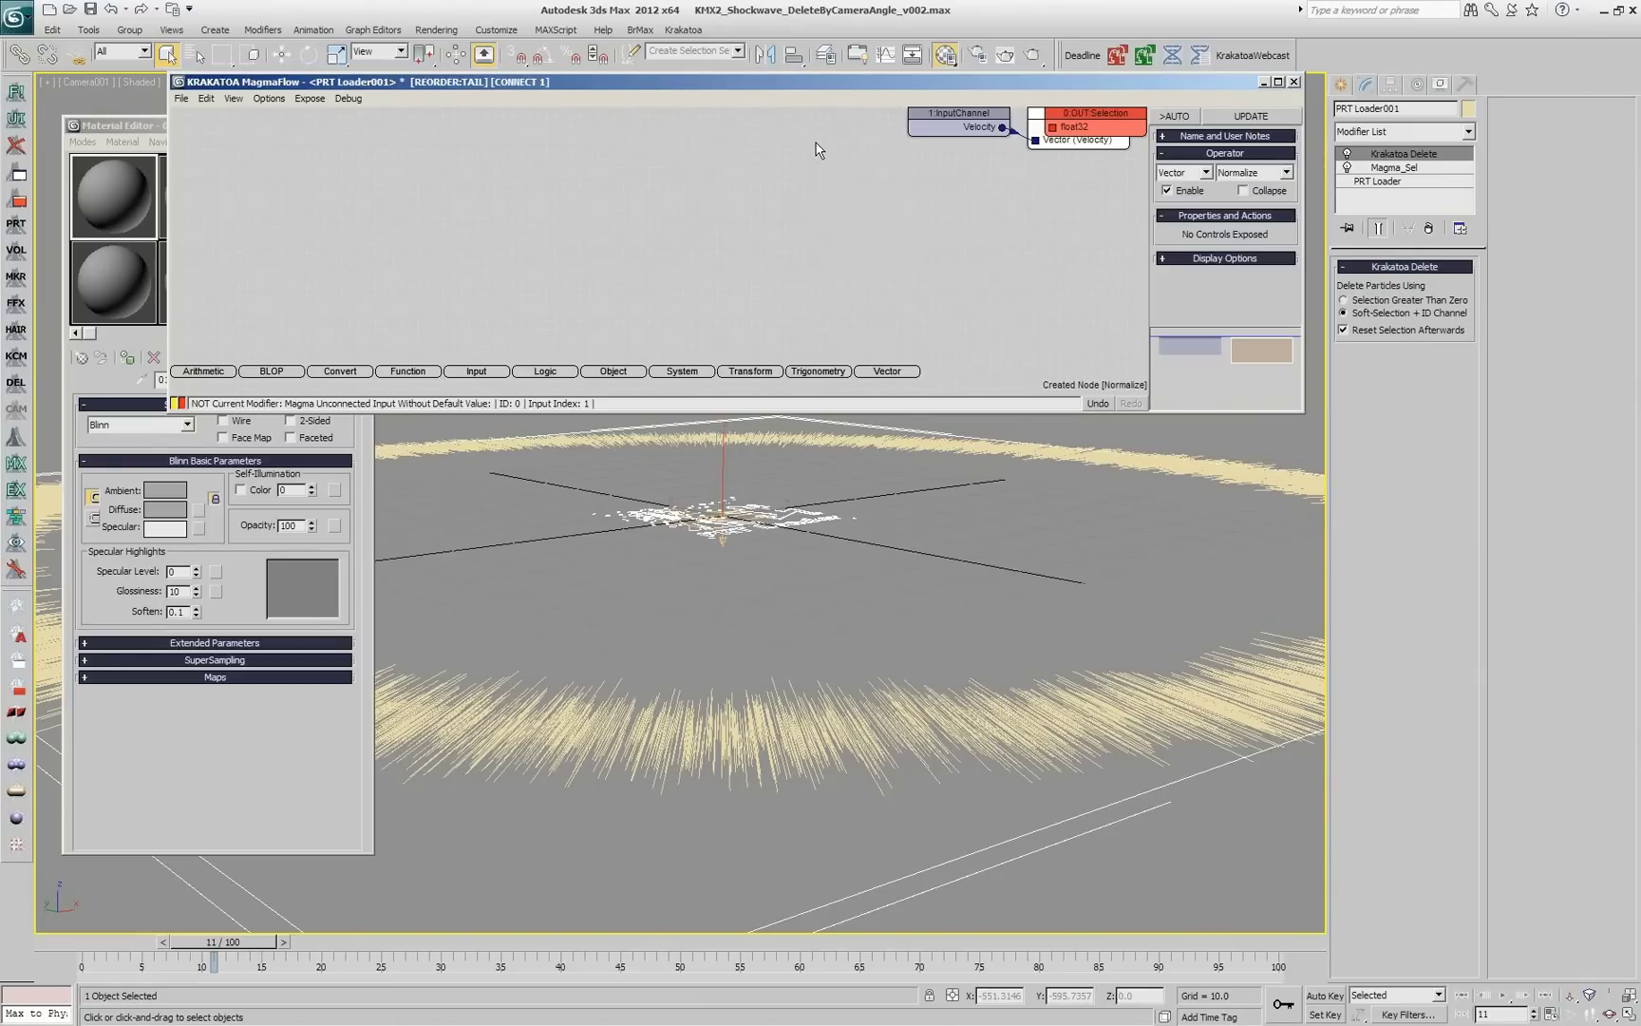
{"action": "mouse_move", "coordinate": [1079, 144]}
{"action": "left_mouse_down"}
{"action": "mouse_move", "coordinate": [1003, 208]}
{"action": "mouse_move", "coordinate": [1051, 129]}
{"action": "left_mouse_up"}
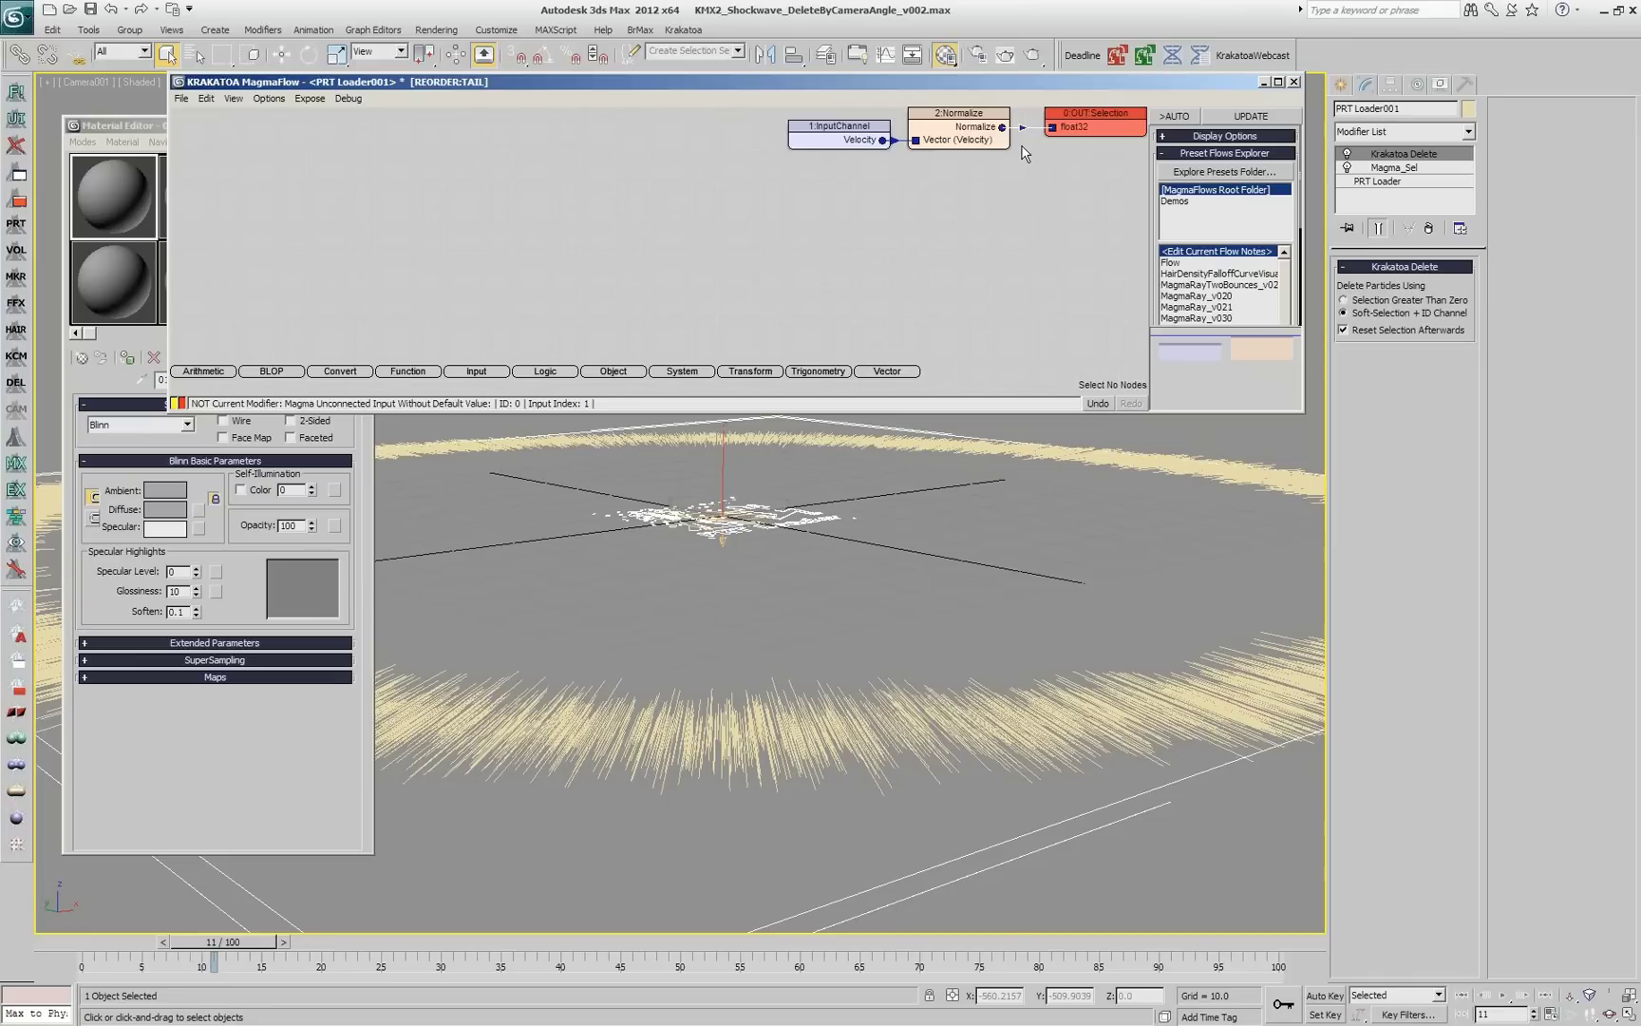
{"action": "key", "text": "d"}
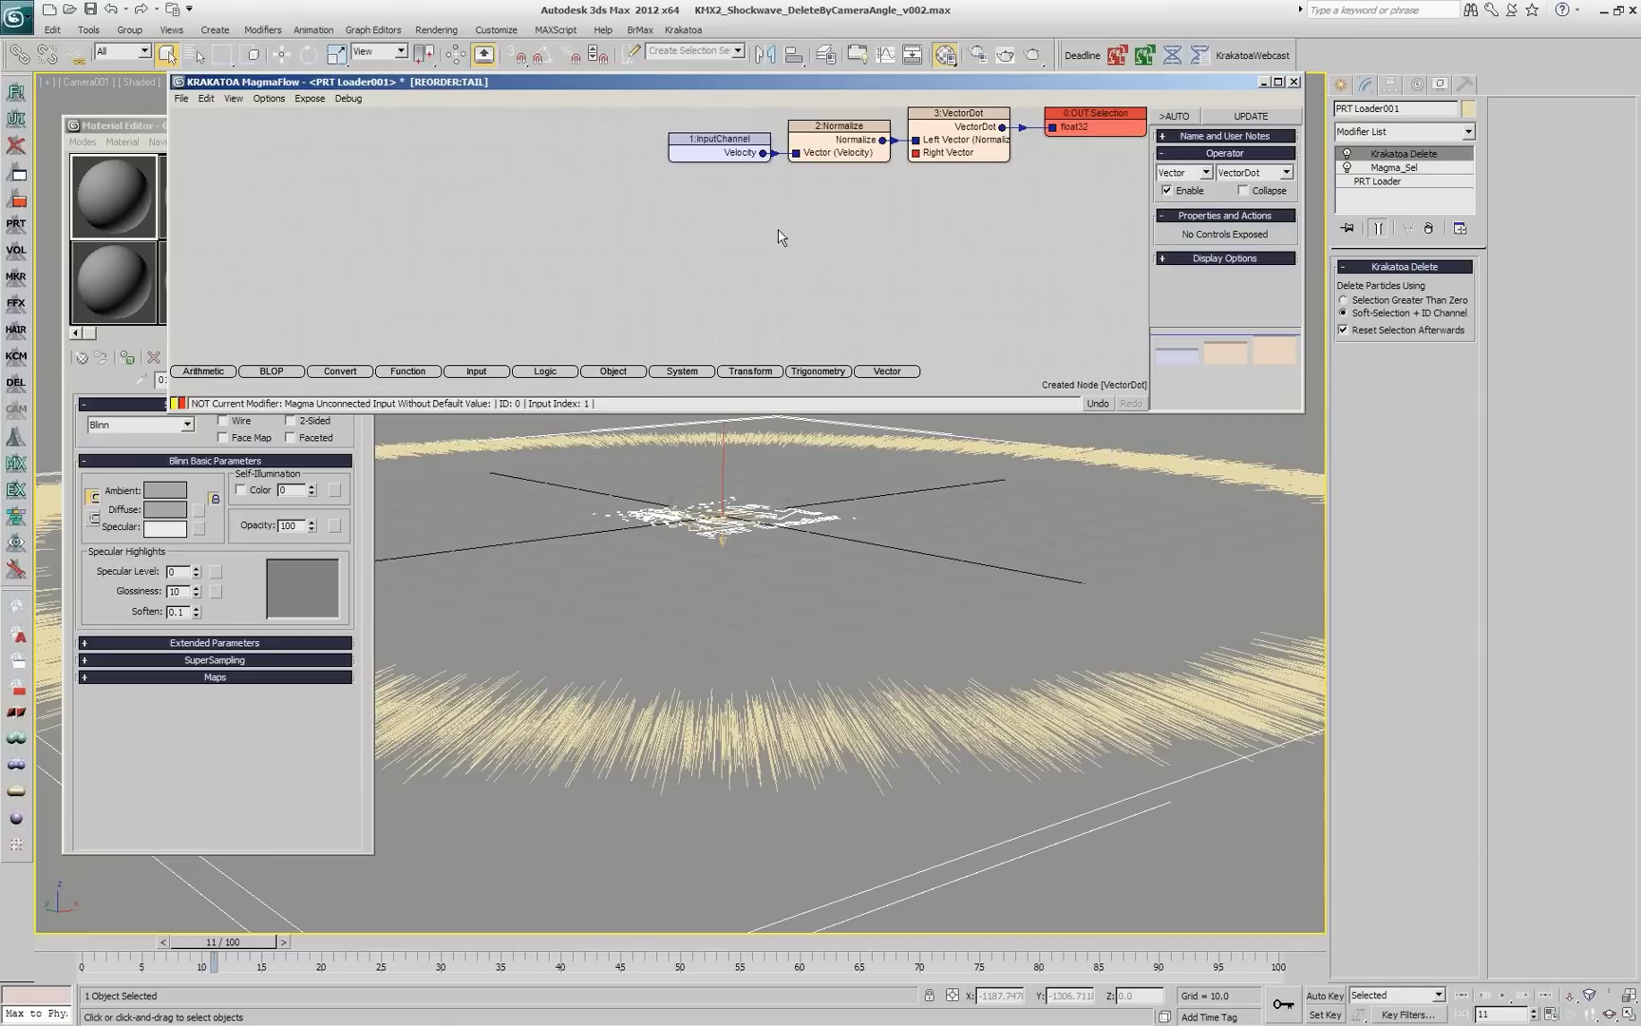
Step: Add an InputObject node with a PropertyQuery for Transform.Row3 instead of Pos, then select the InputObject
{"action": "key", "text": "i"}
{"action": "key", "text": "o"}
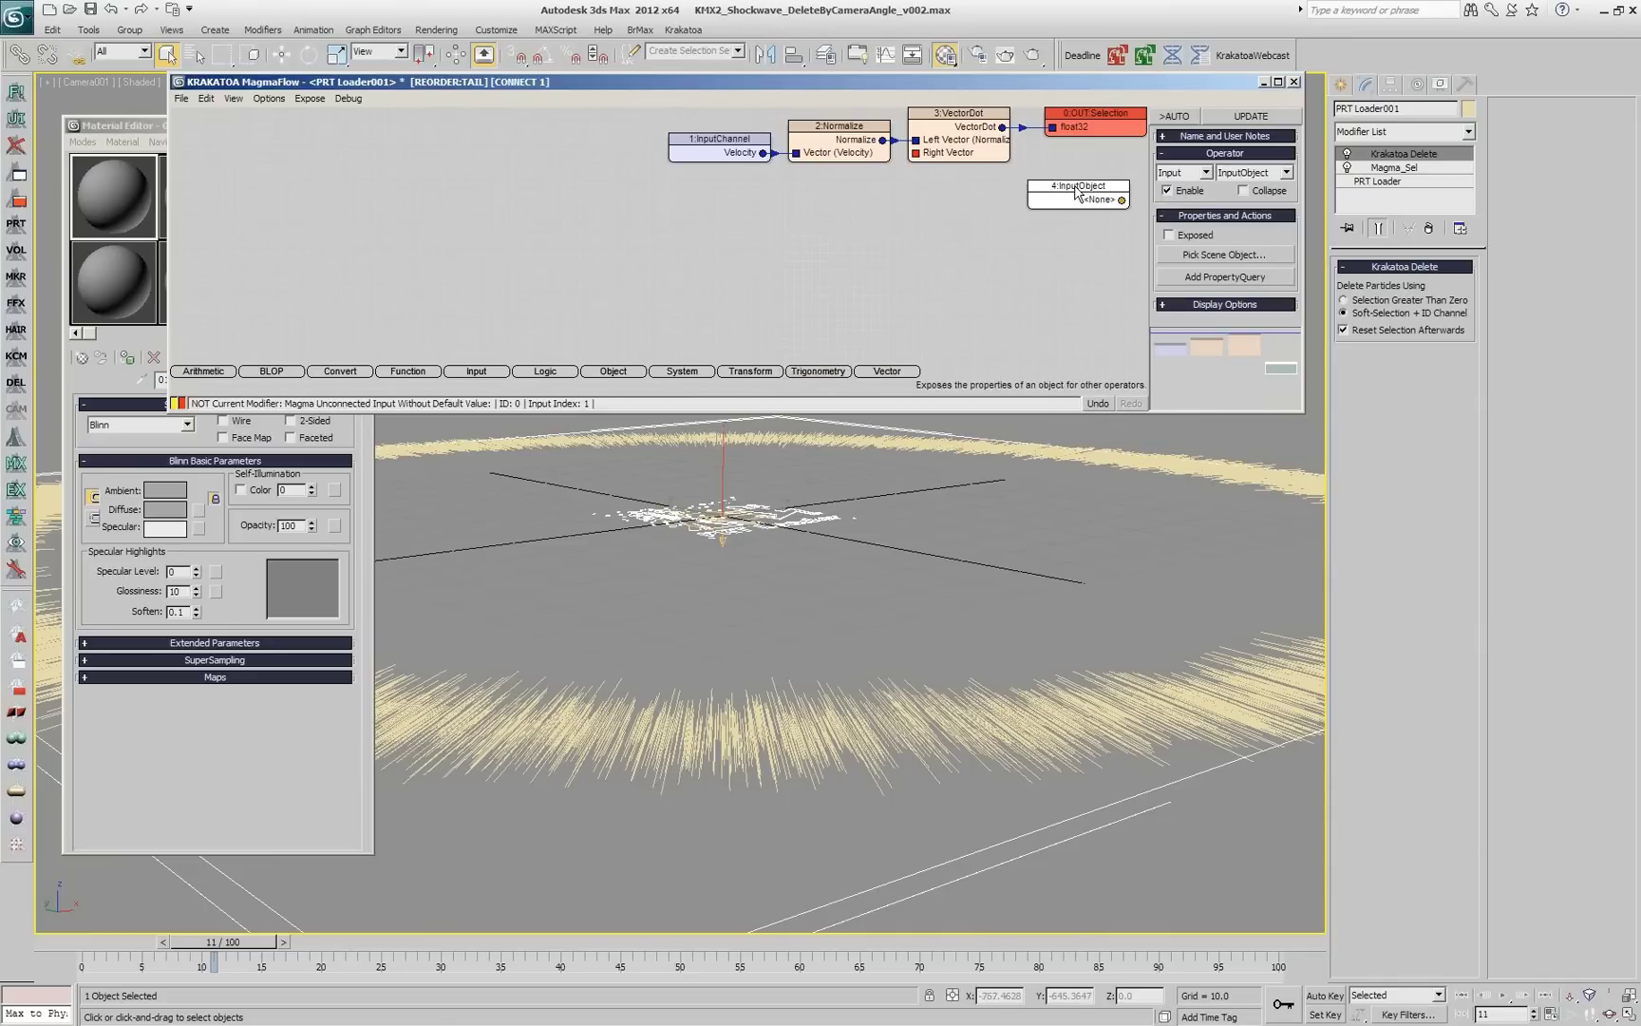
{"action": "left_click", "coordinate": [1198, 278]}
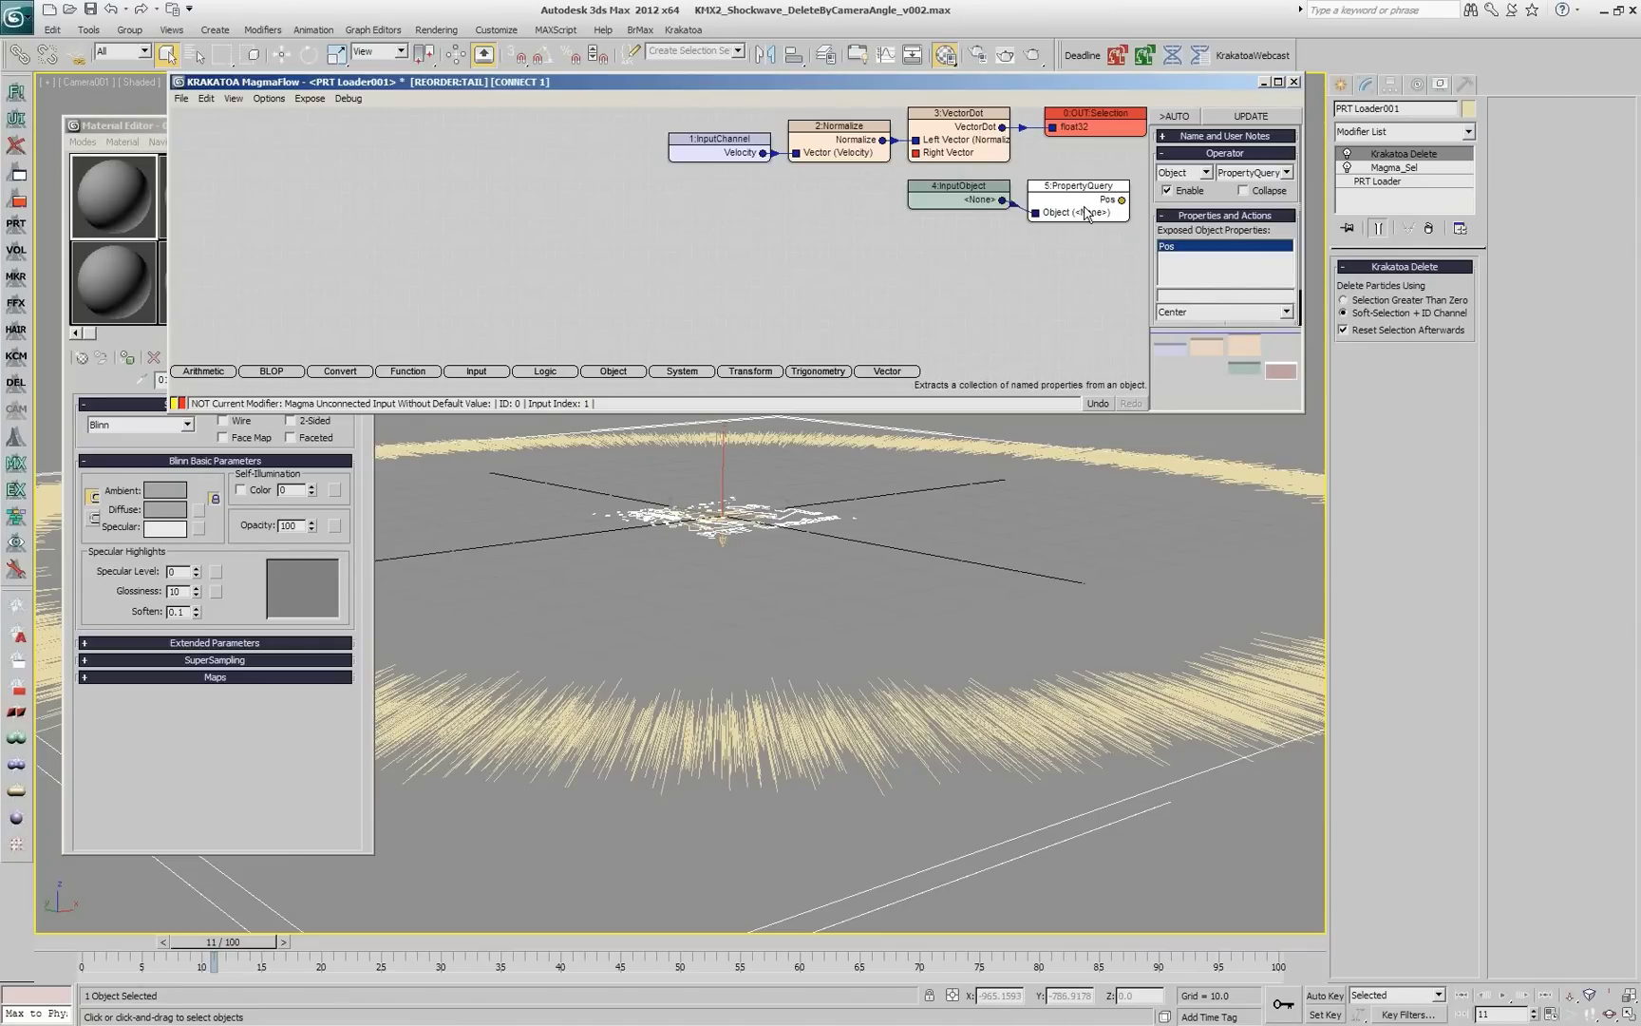
{"action": "left_click", "coordinate": [1210, 313]}
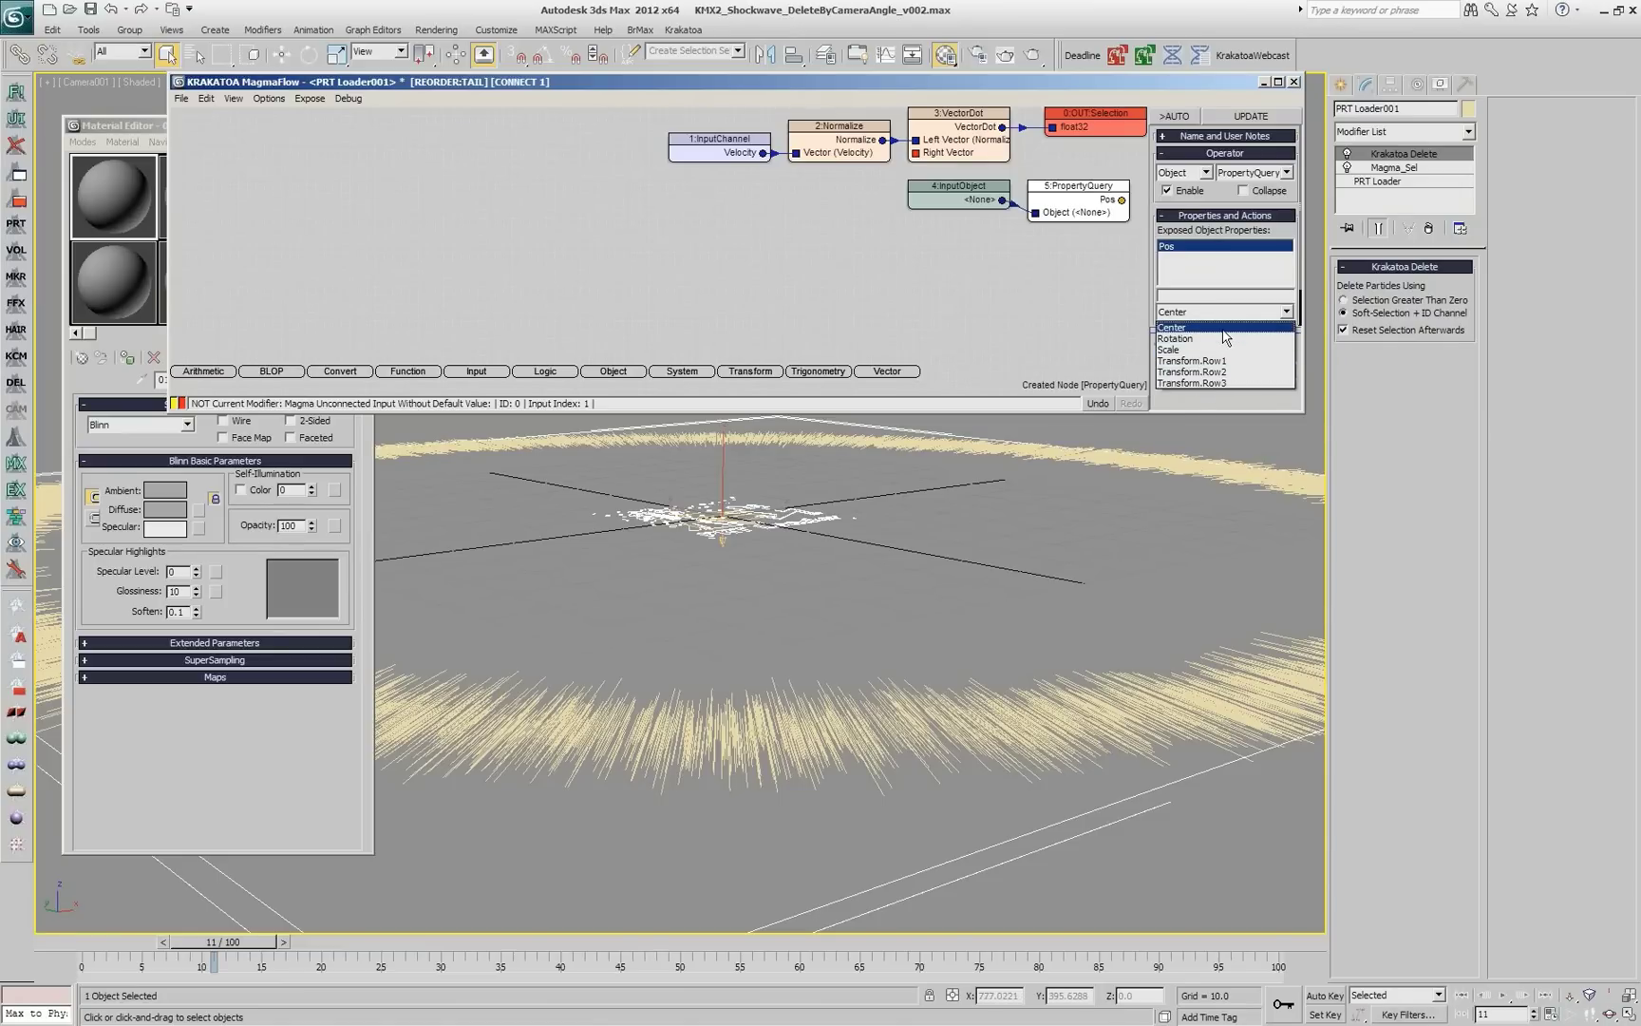
{"action": "left_click", "coordinate": [1220, 384]}
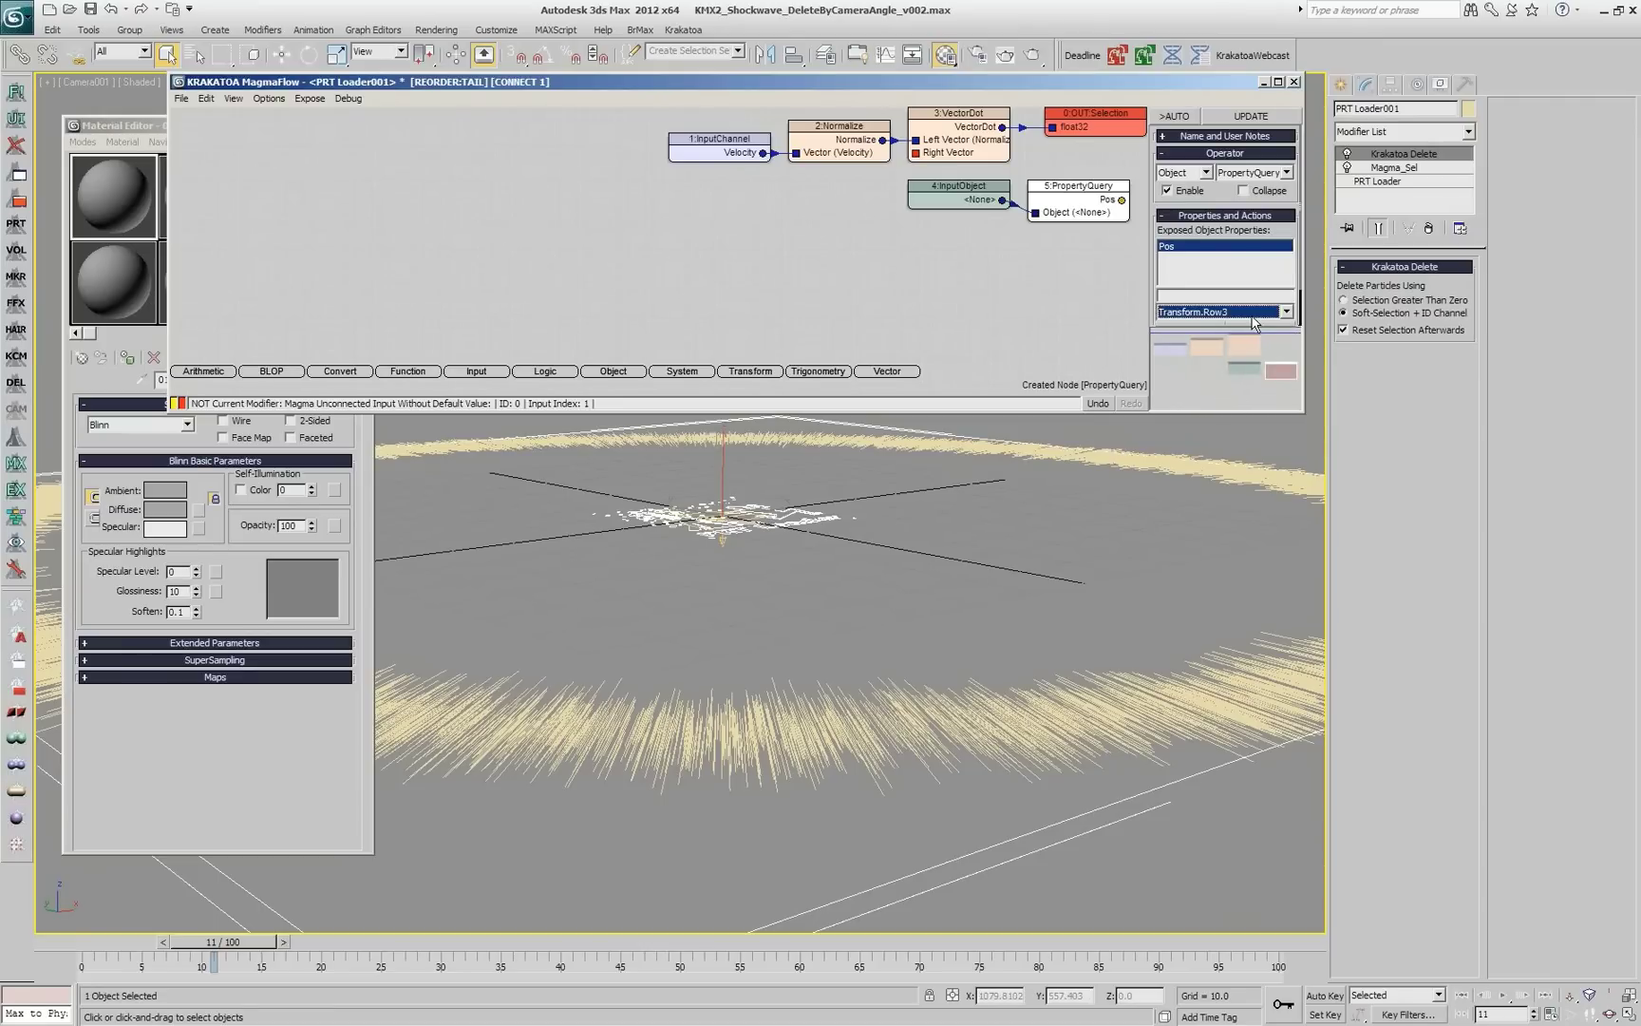
{"action": "left_click_drag", "start_coordinate": [1079, 415], "coordinate": [1079, 465]}
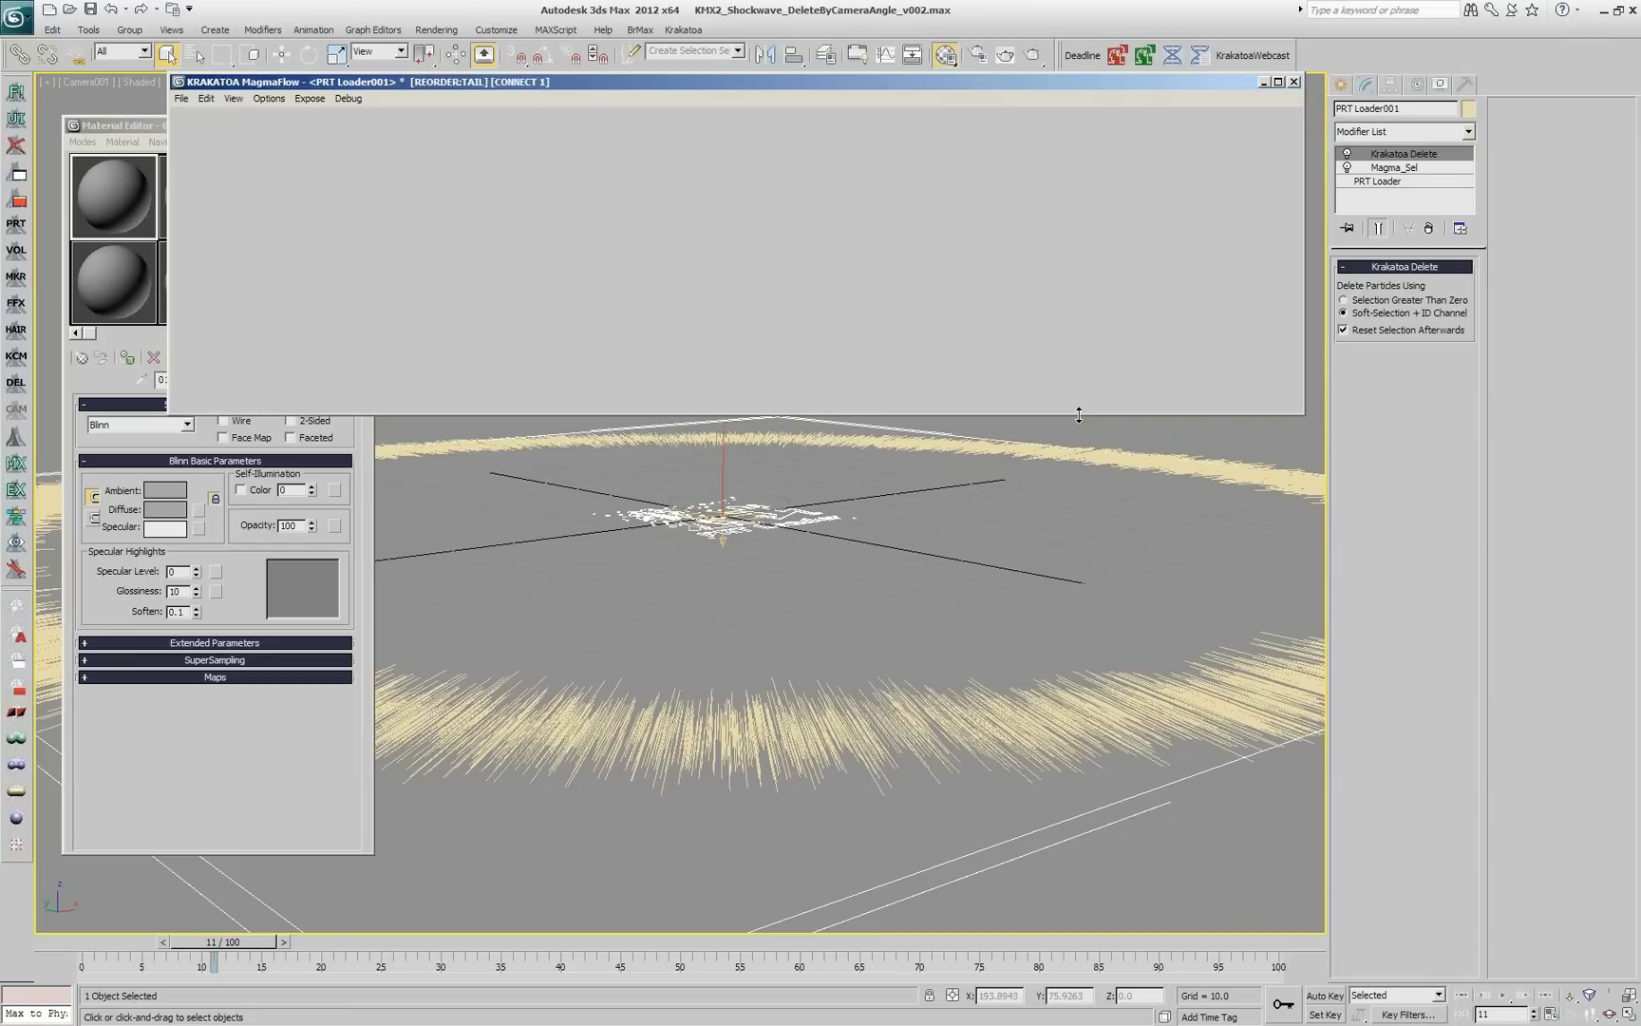
{"action": "left_click", "coordinate": [1190, 331]}
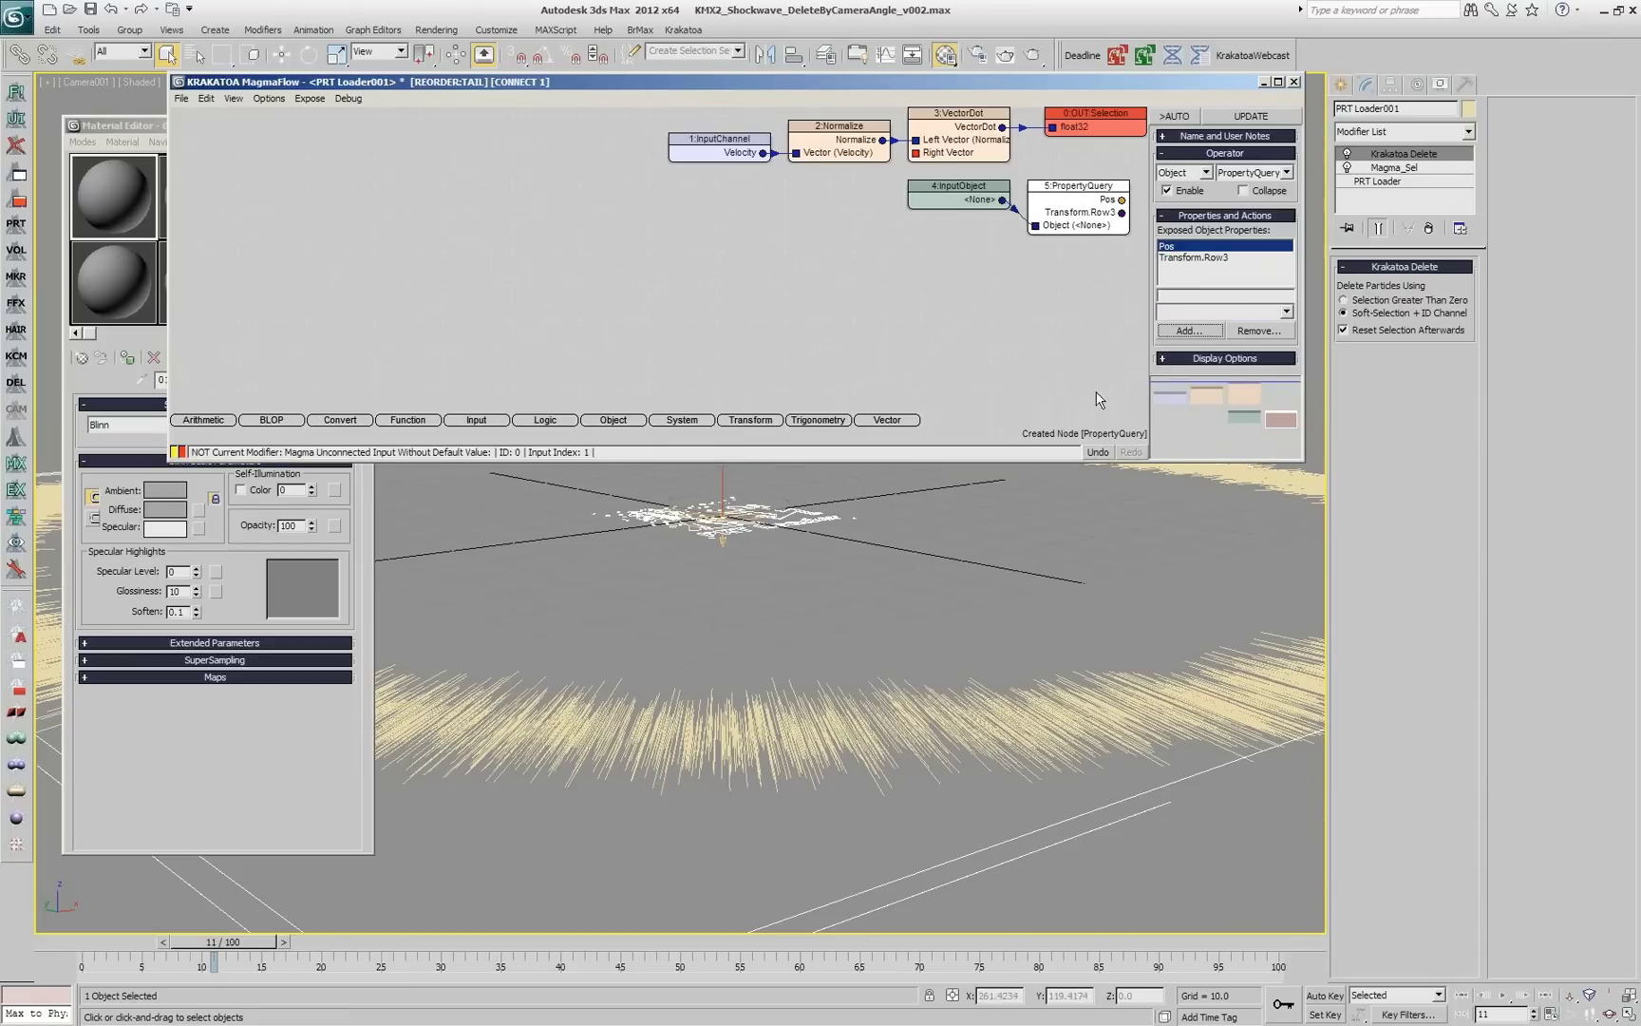
{"action": "left_click", "coordinate": [1257, 331]}
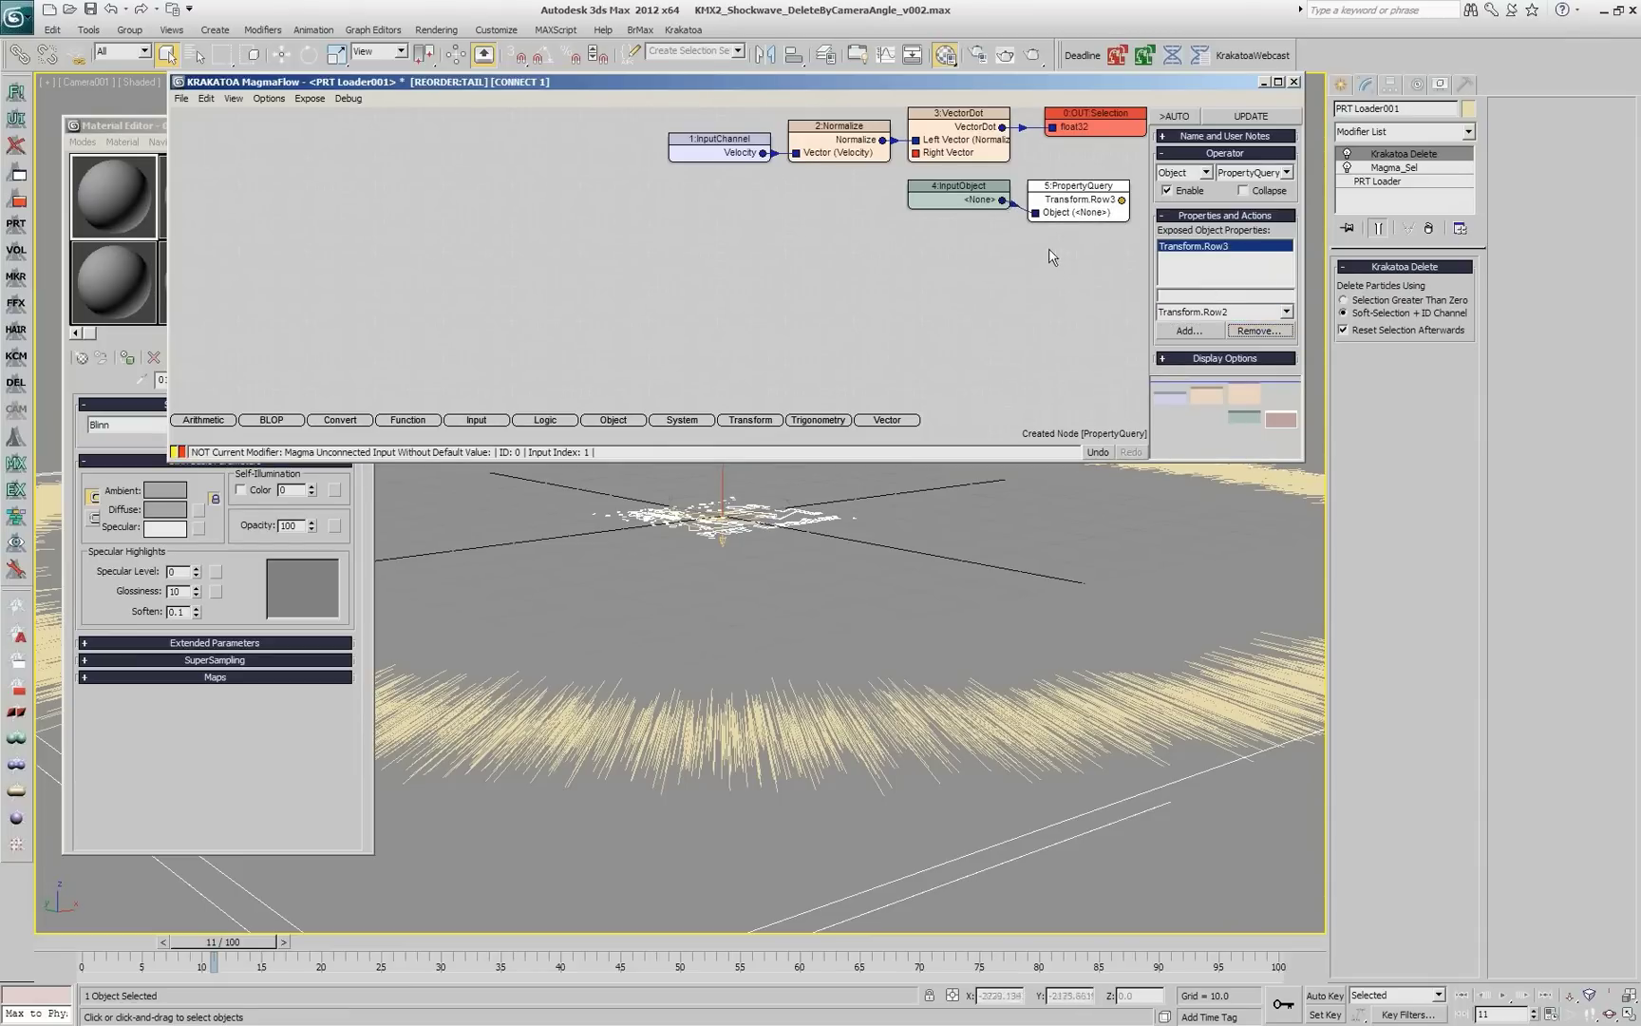
{"action": "left_click", "coordinate": [976, 206]}
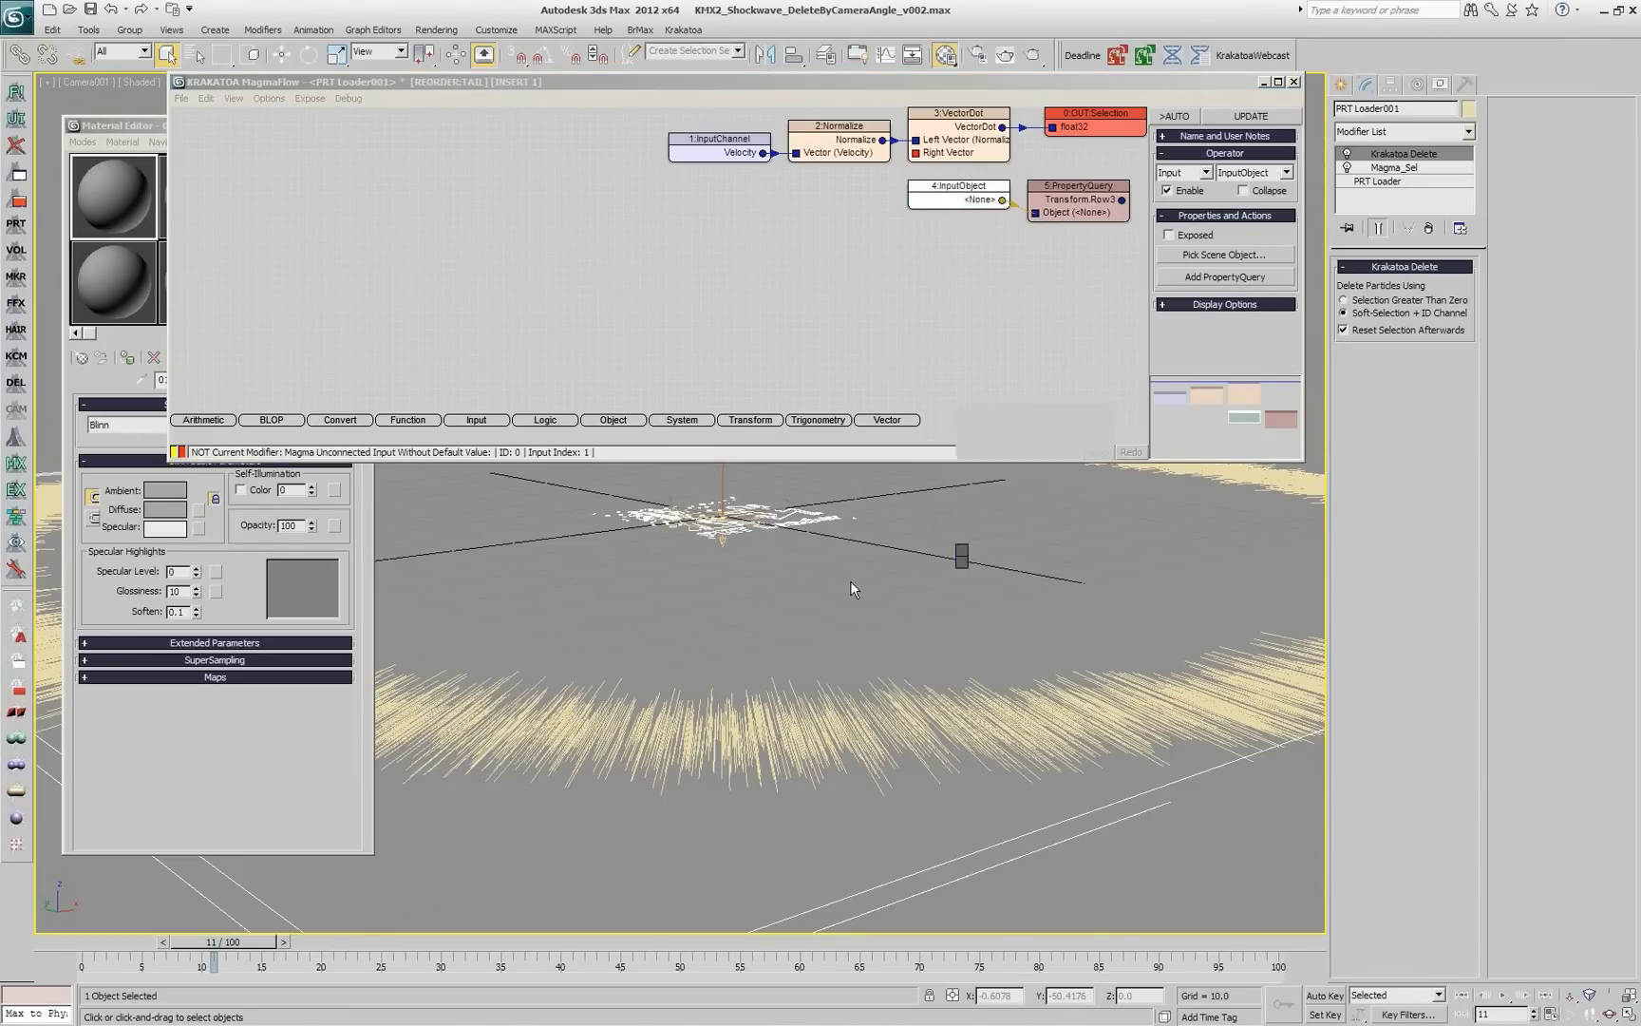
Step: Show all four viewports and pick Camera001 as the PropertyQuery's source object
{"action": "key", "text": "alt+w"}
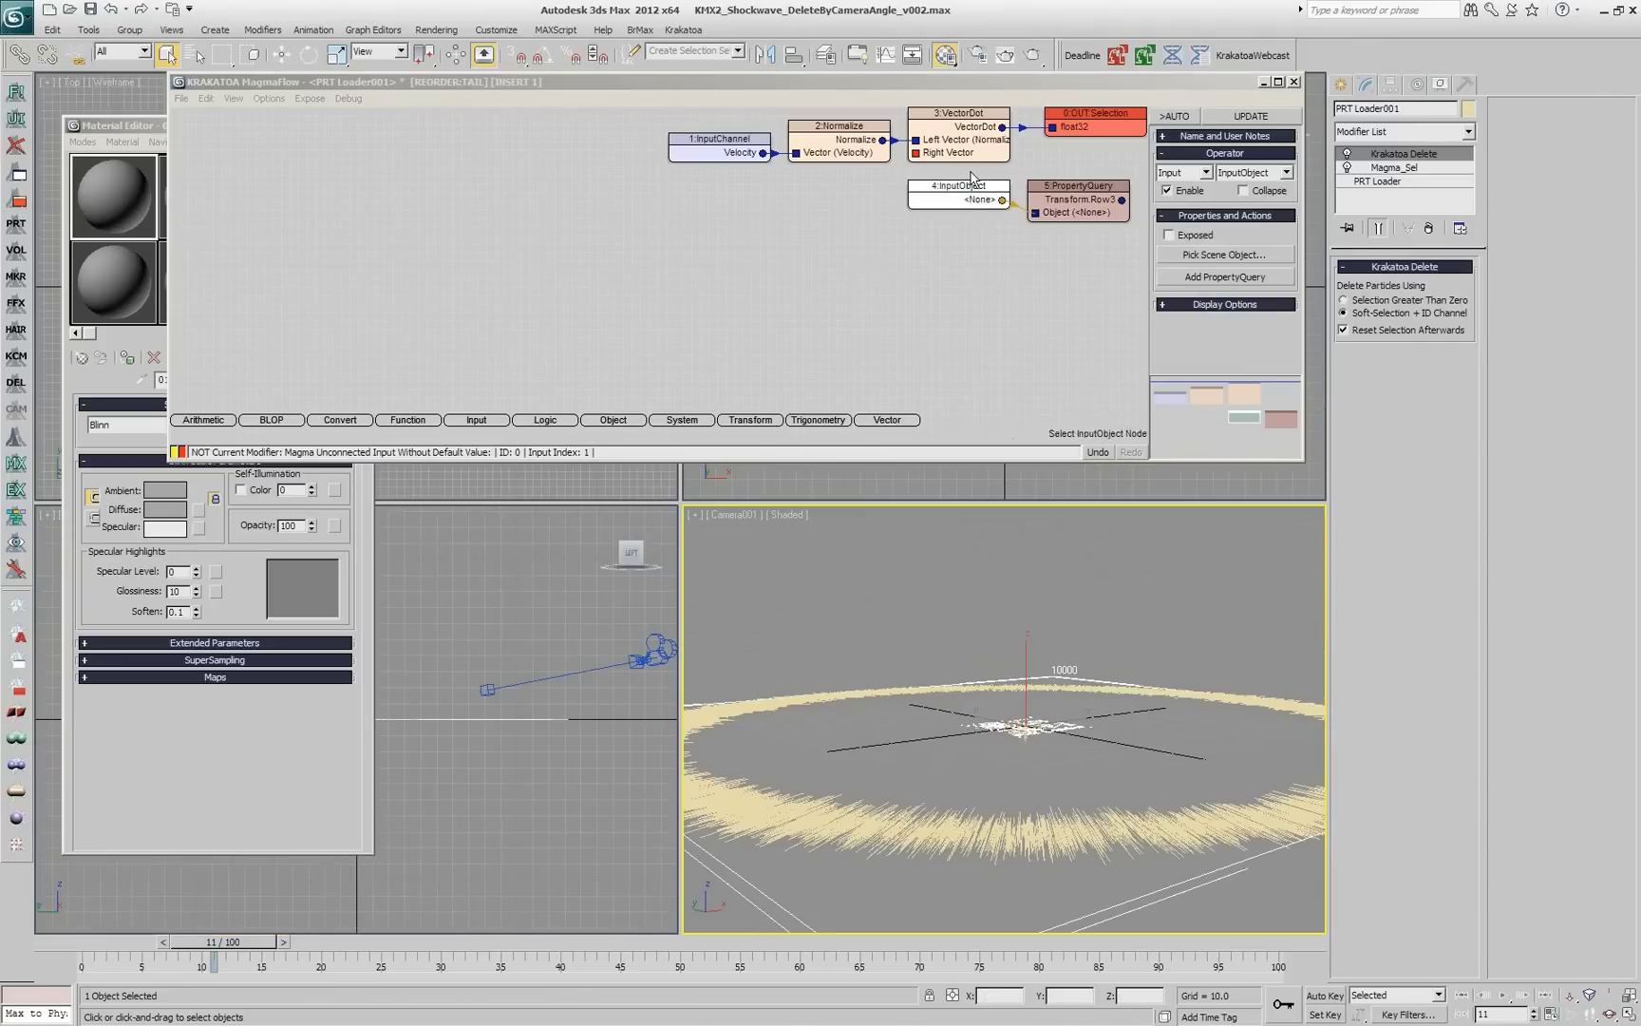
{"action": "left_click", "coordinate": [1249, 259]}
{"action": "left_click", "coordinate": [655, 650]}
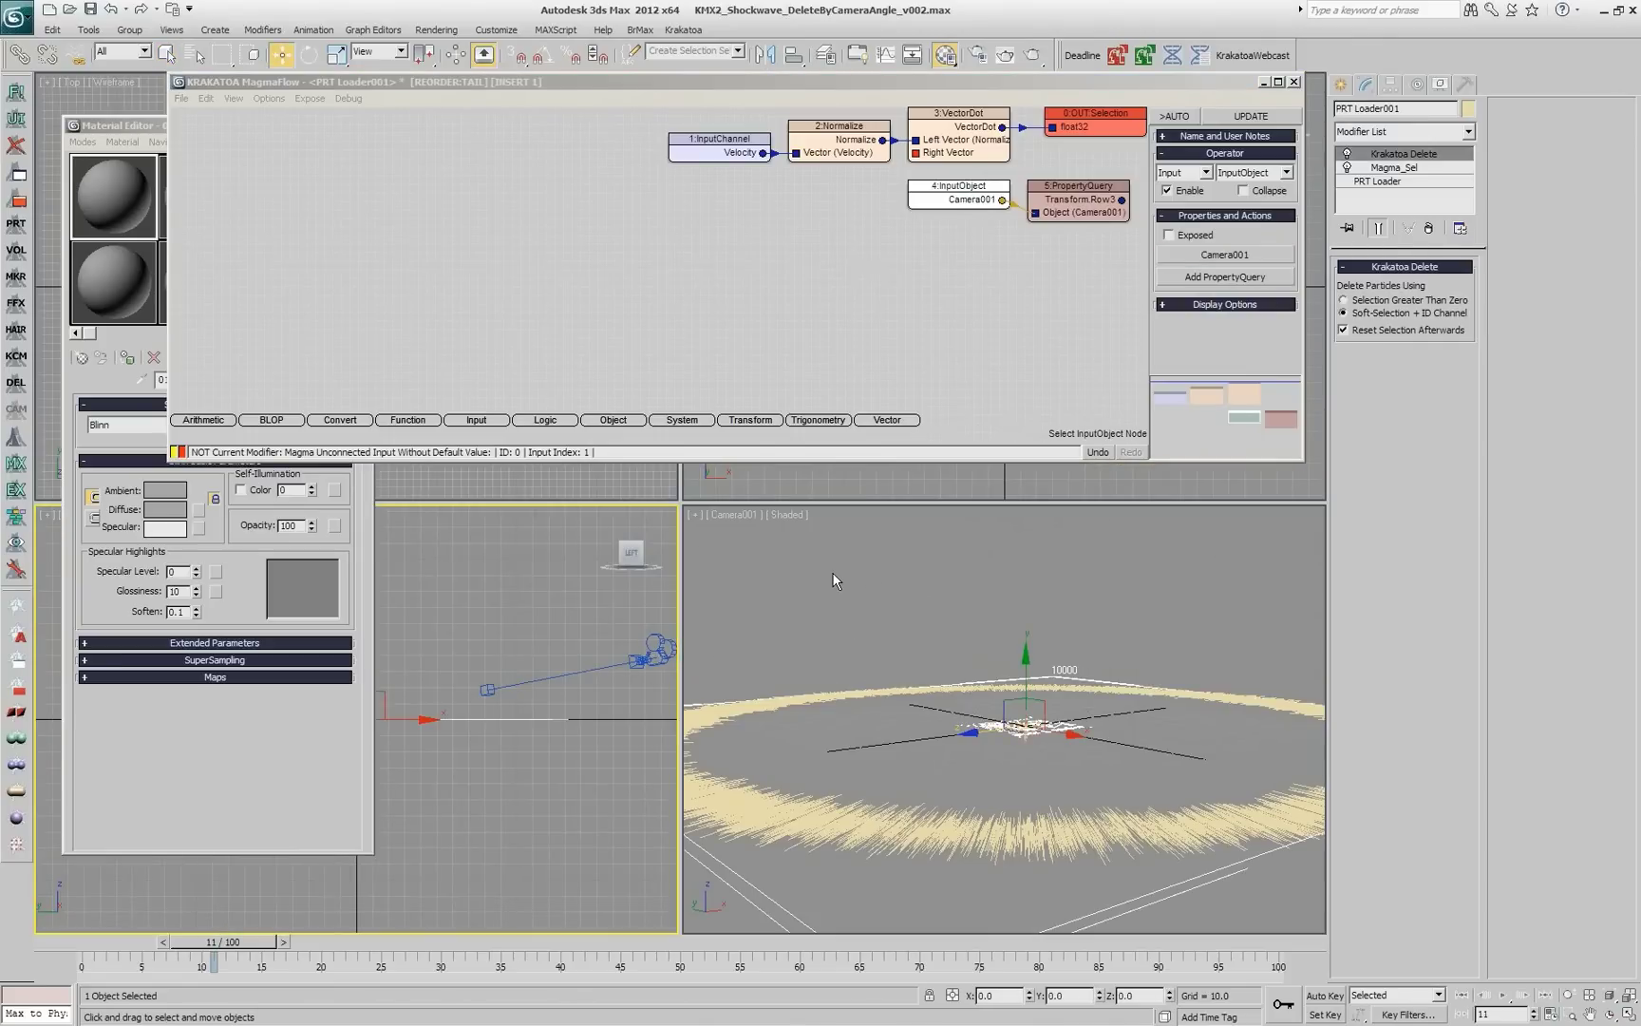
Step: Normalize the PropertyQuery's Transform.Row3 and wire it into VectorDot's Right Vector
{"action": "left_click", "coordinate": [1129, 211]}
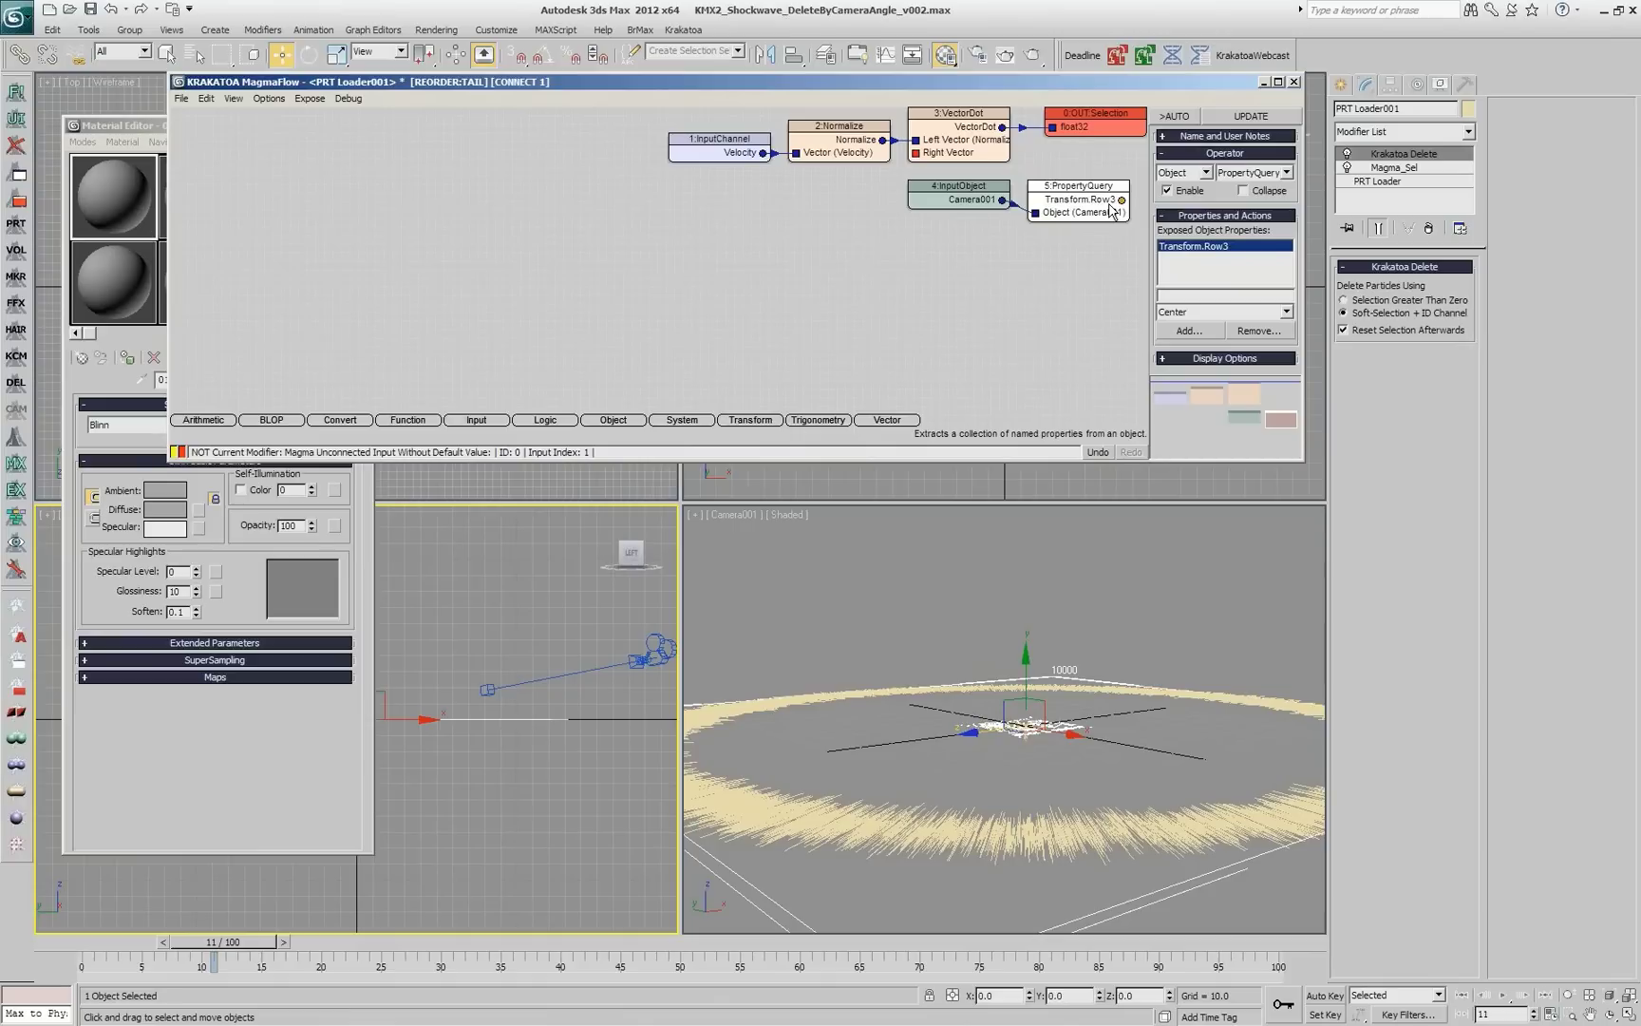
{"action": "key", "text": "n"}
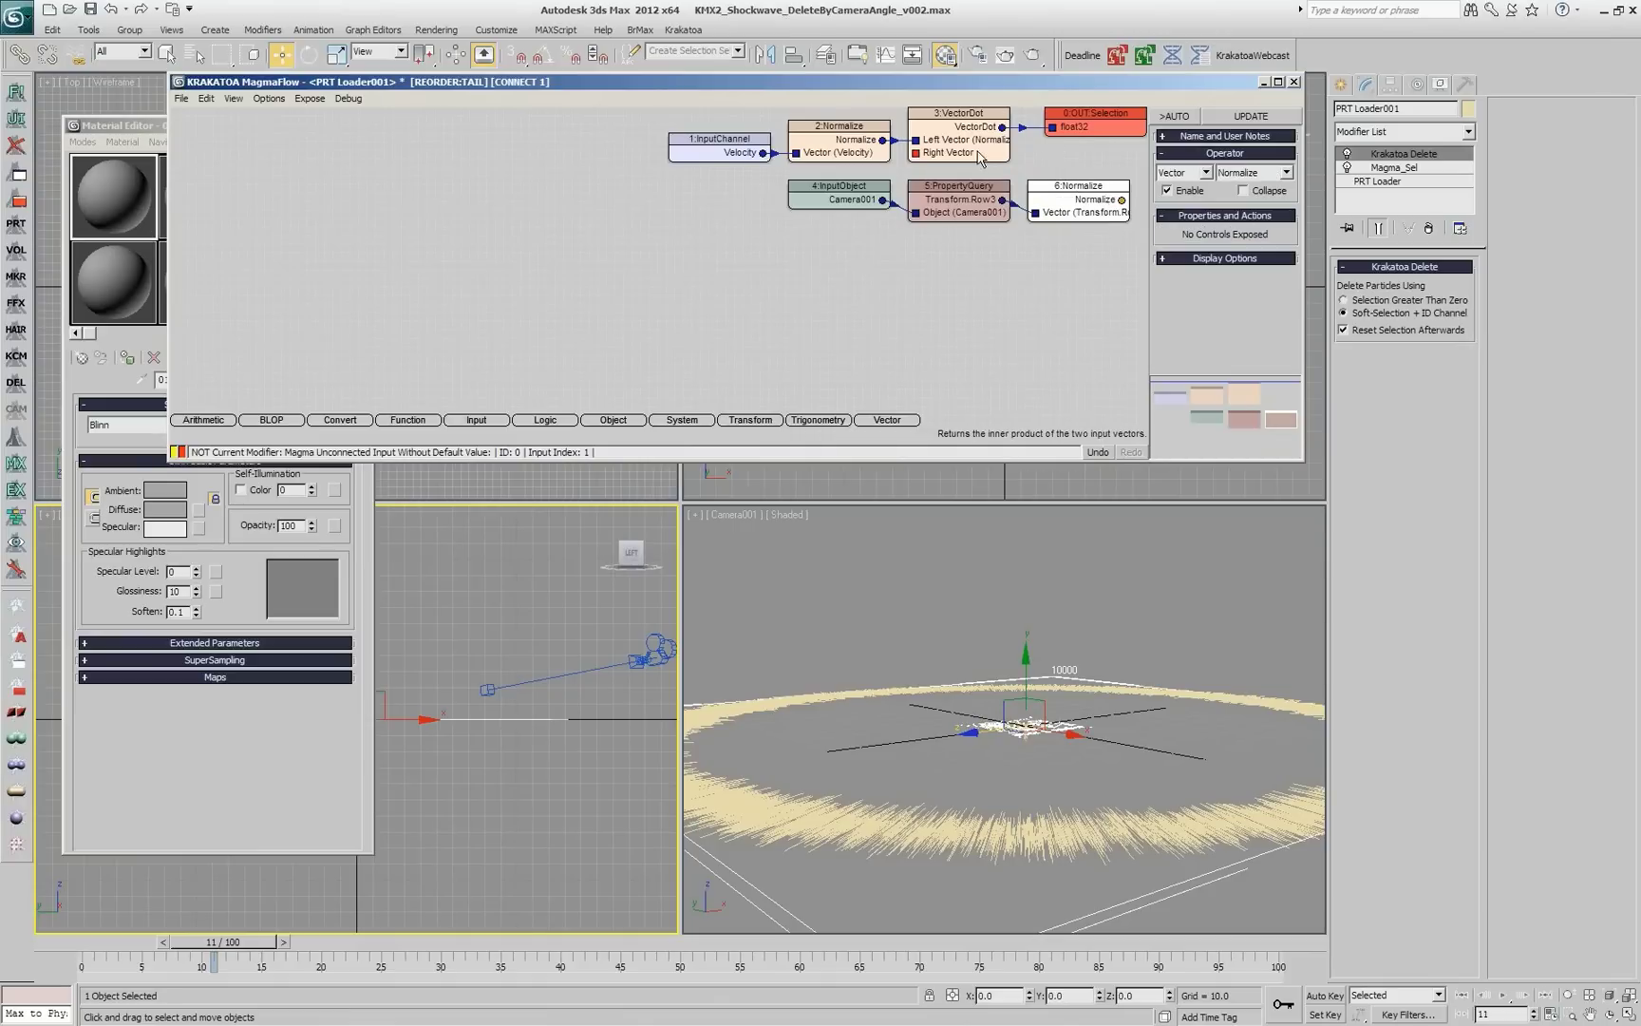
{"action": "left_click_drag", "start_coordinate": [1124, 202], "coordinate": [918, 157]}
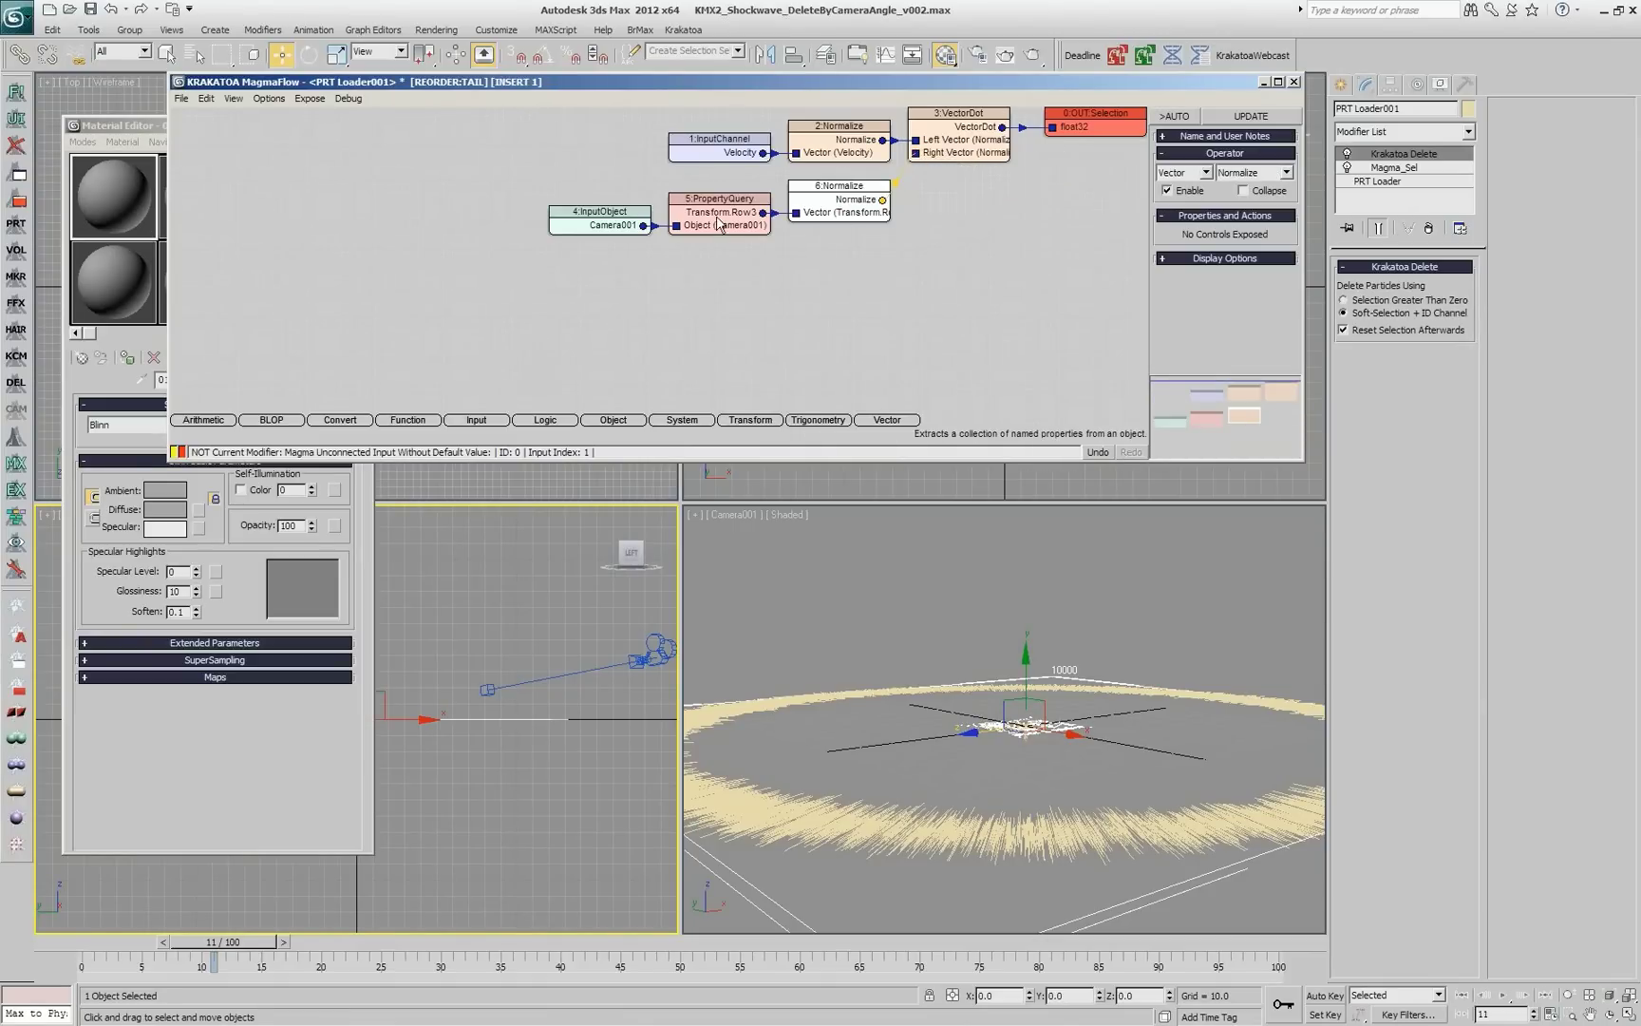
{"action": "left_click", "coordinate": [750, 258]}
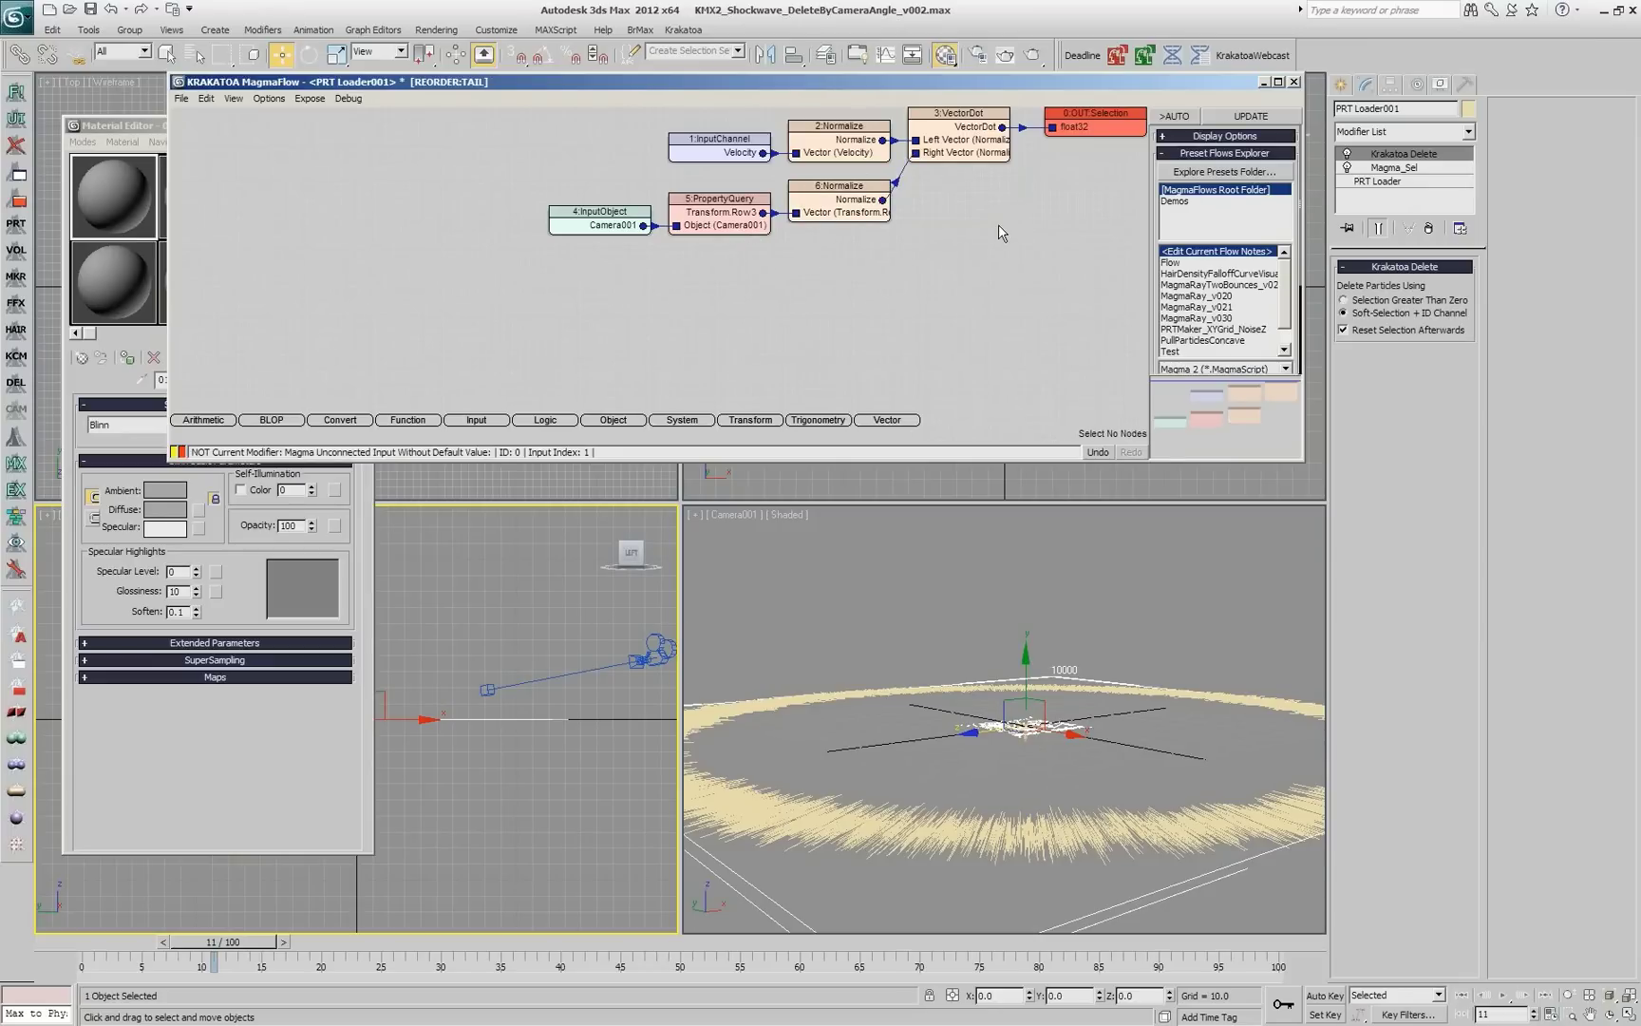
Step: Send the VectorDot result to the Selection output with >AUTO live updating enabled
{"action": "left_click", "coordinate": [989, 157]}
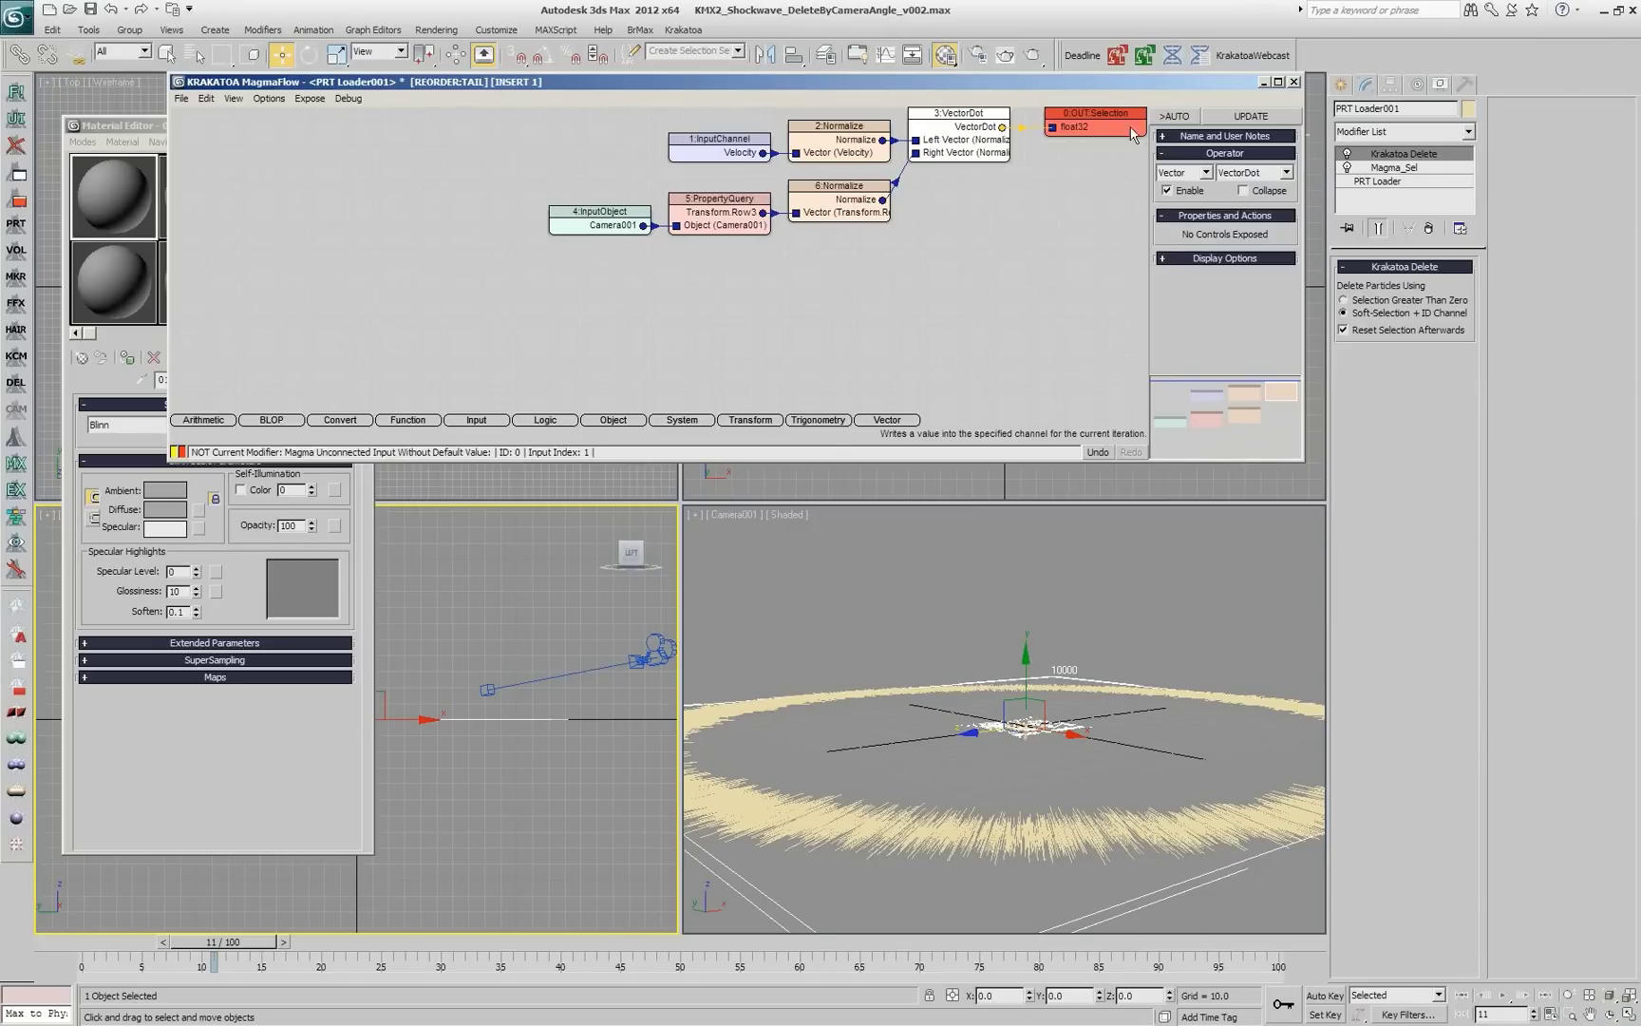
{"action": "left_click", "coordinate": [933, 220]}
{"action": "left_click", "coordinate": [989, 149]}
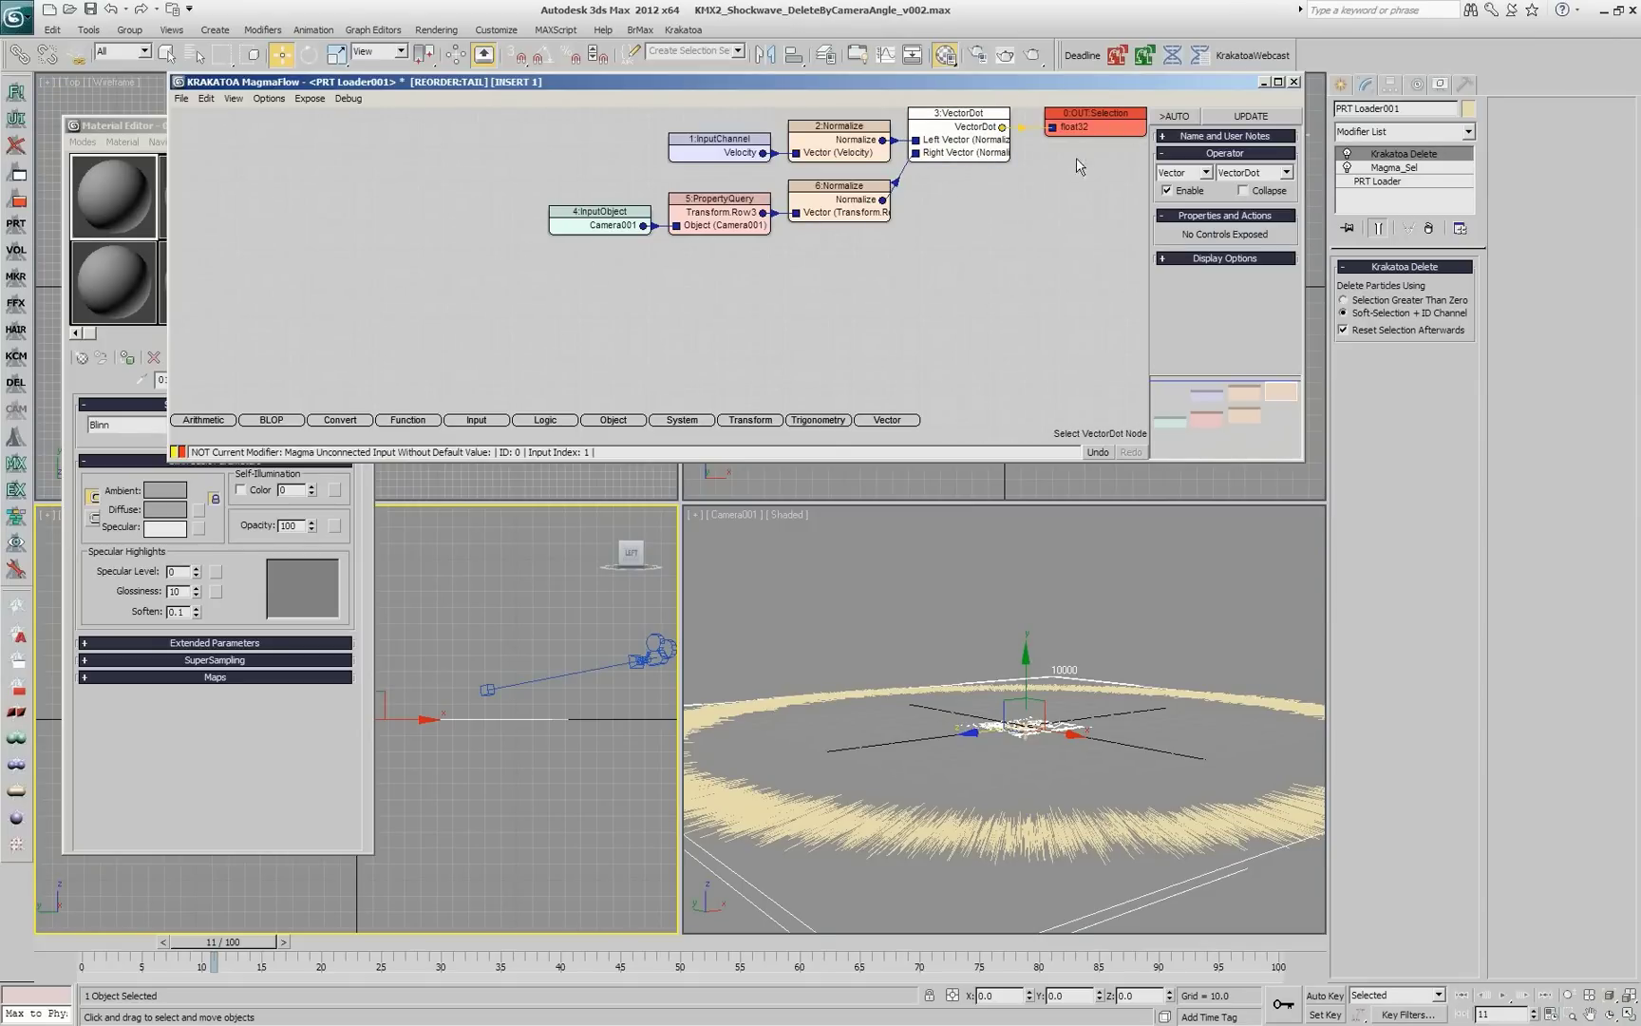
{"action": "left_click", "coordinate": [1183, 119]}
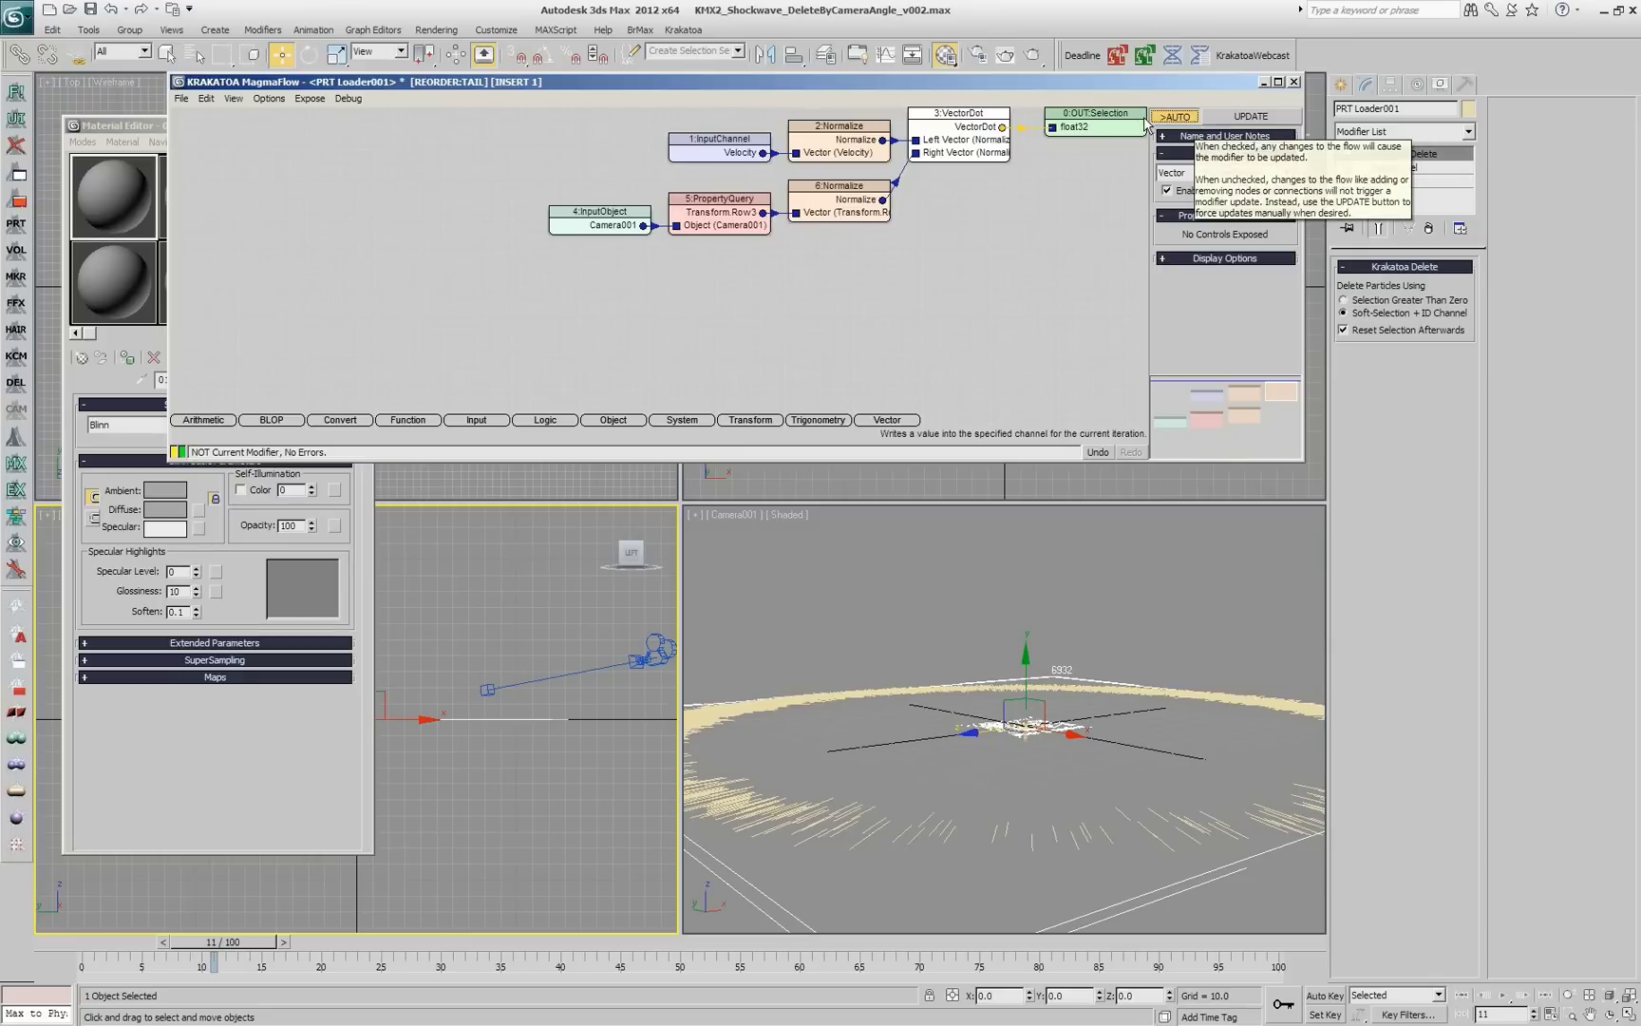
Step: Orbit the Camera001 view down to a low grazing angle
{"action": "right_click", "coordinate": [1072, 591]}
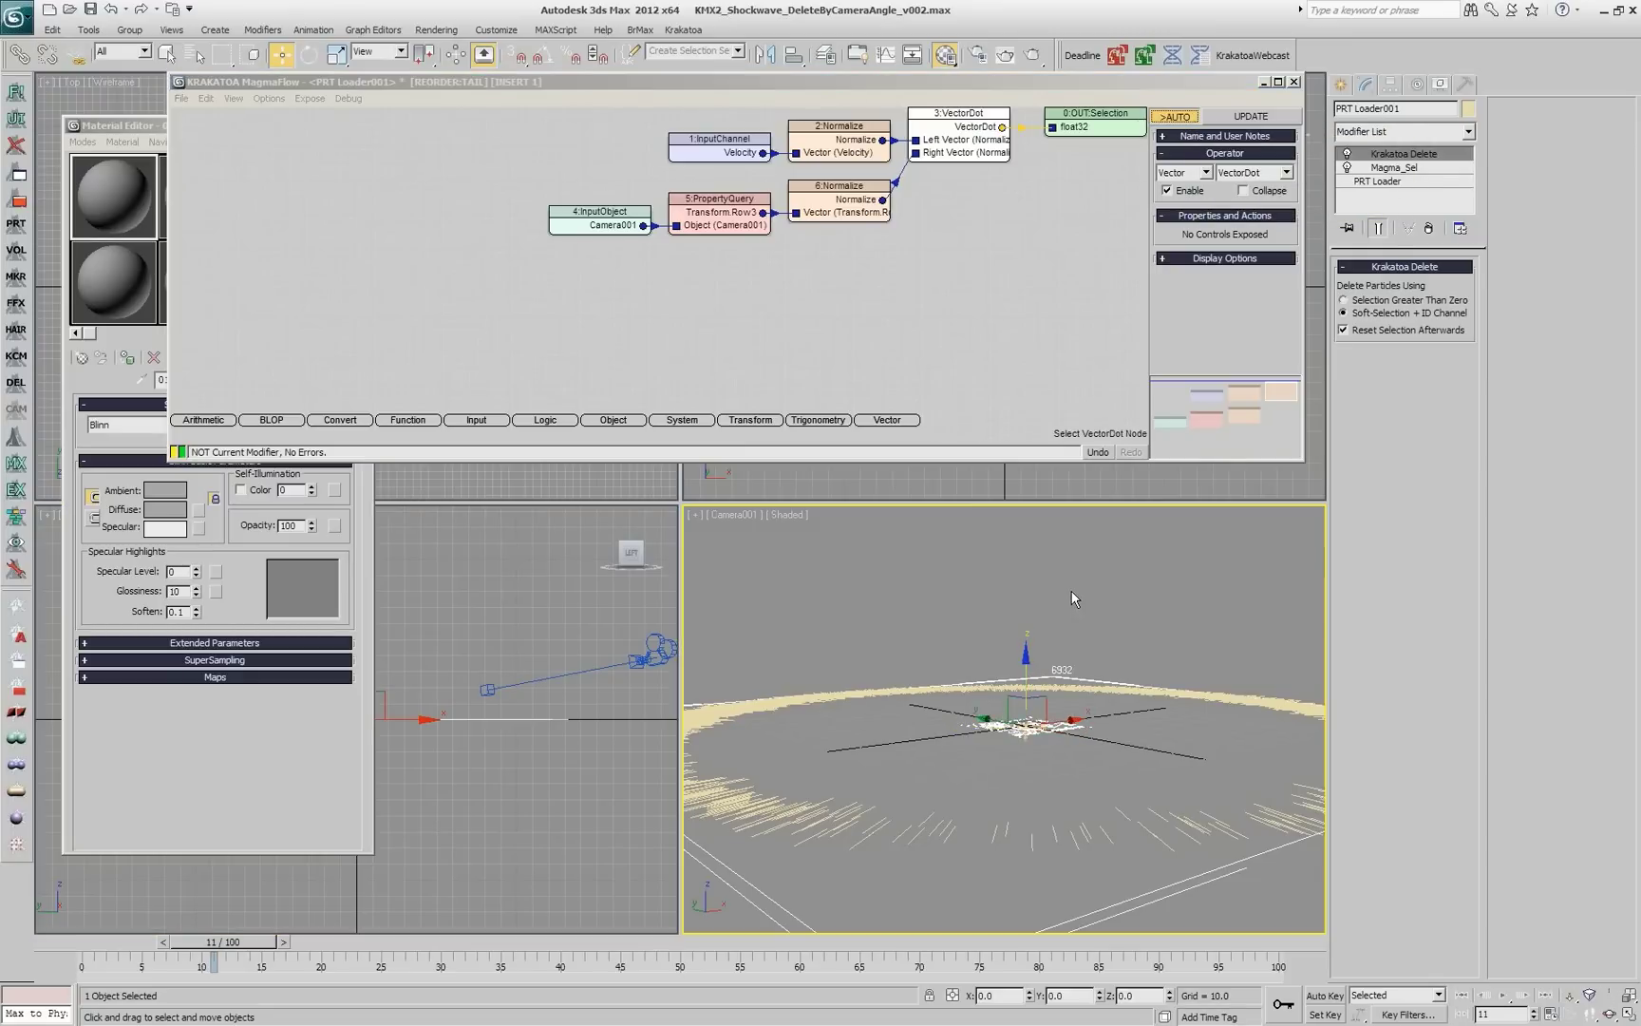
{"action": "left_click", "coordinate": [1608, 1015]}
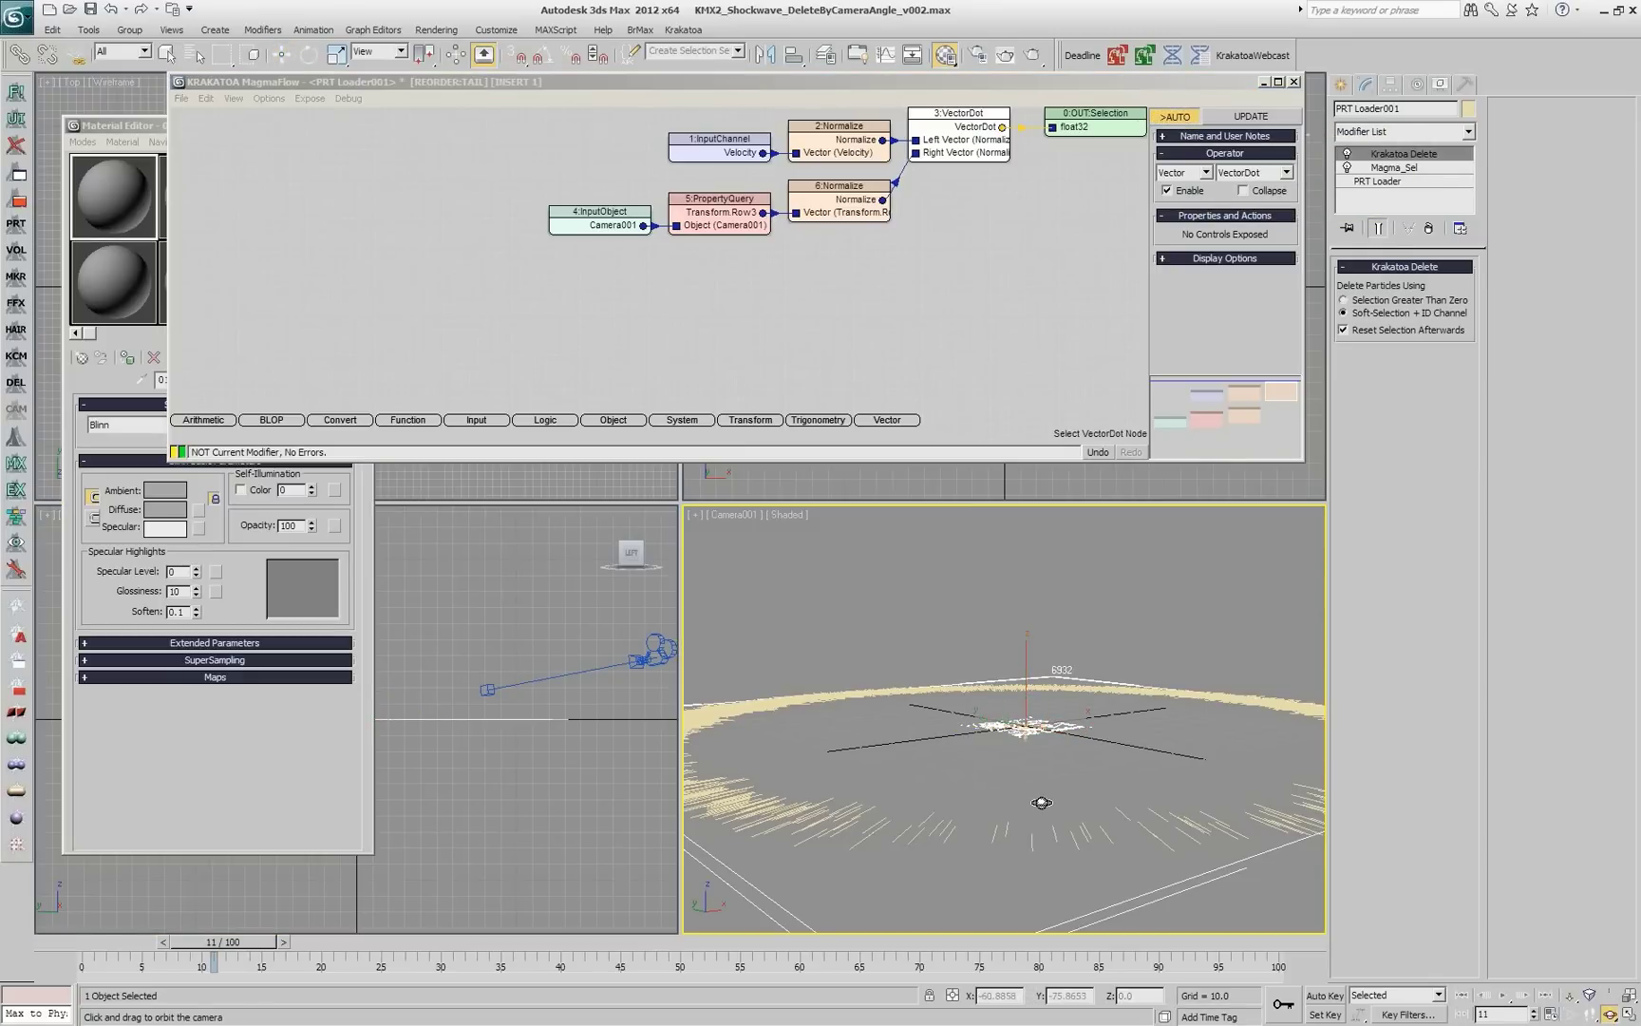
{"action": "mouse_move", "coordinate": [1040, 804]}
{"action": "left_mouse_down"}
{"action": "mouse_move", "coordinate": [1037, 778]}
{"action": "mouse_move", "coordinate": [1072, 789]}
{"action": "mouse_move", "coordinate": [985, 781]}
{"action": "mouse_move", "coordinate": [1014, 788]}
{"action": "left_mouse_up"}
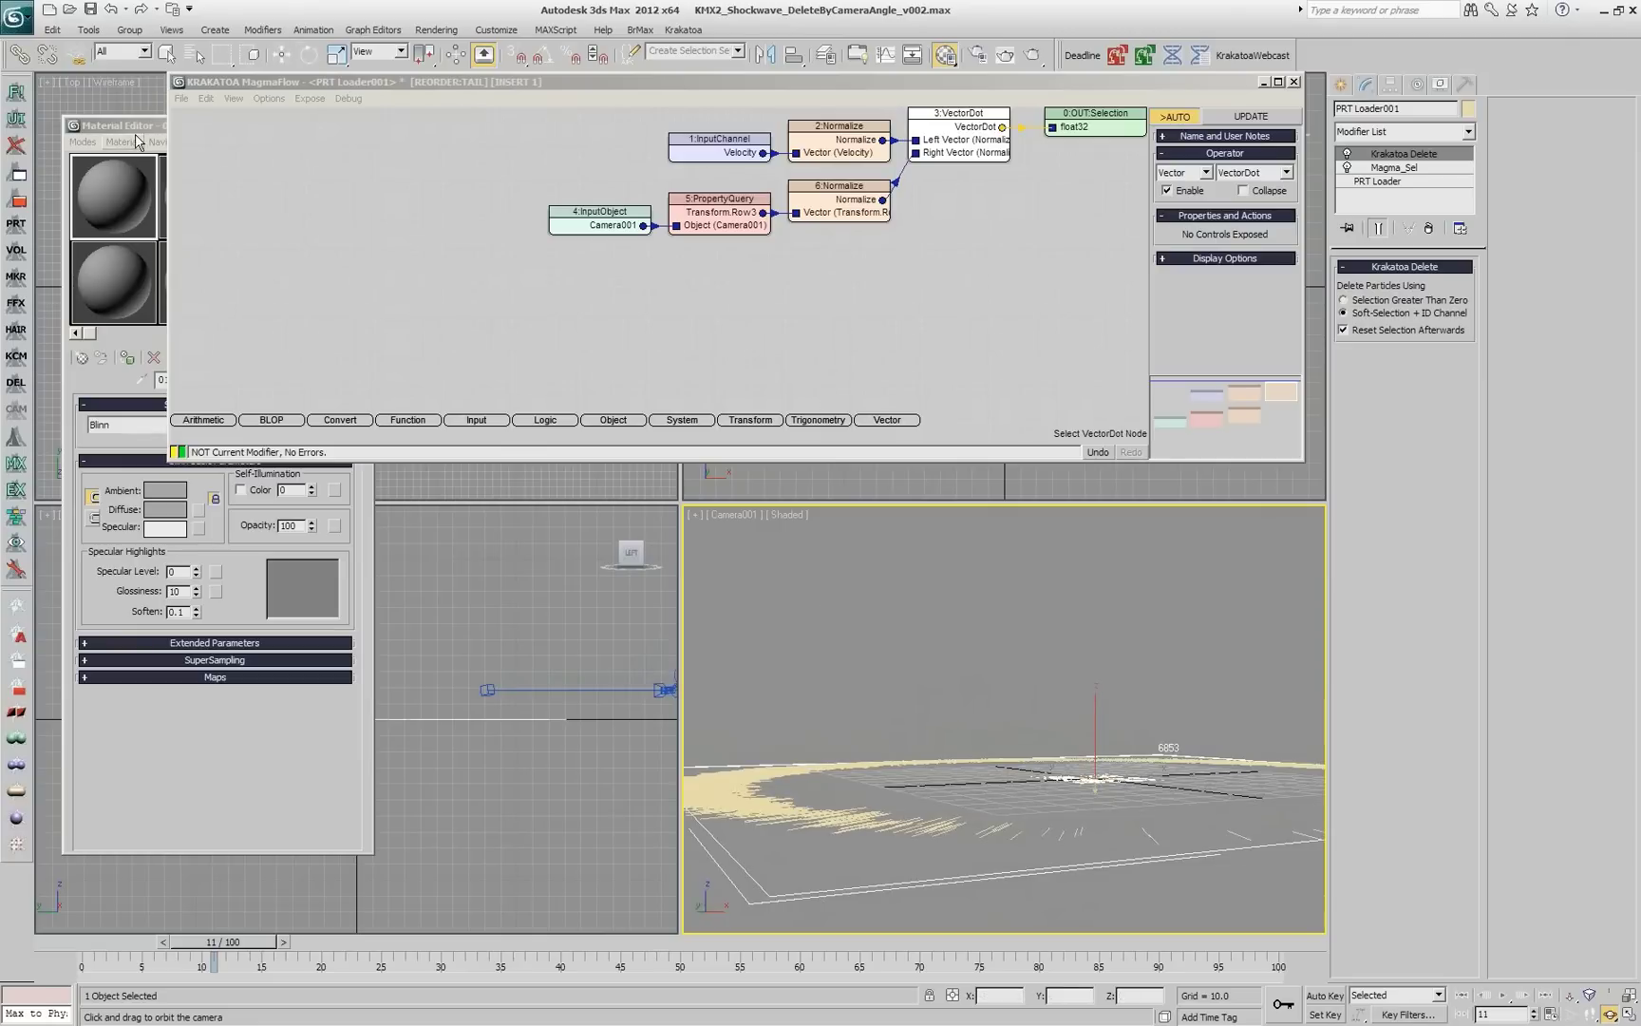
Step: Bring the Material Editor to the front and close it
{"action": "left_click", "coordinate": [135, 142]}
{"action": "left_click", "coordinate": [136, 141]}
{"action": "left_click", "coordinate": [366, 126]}
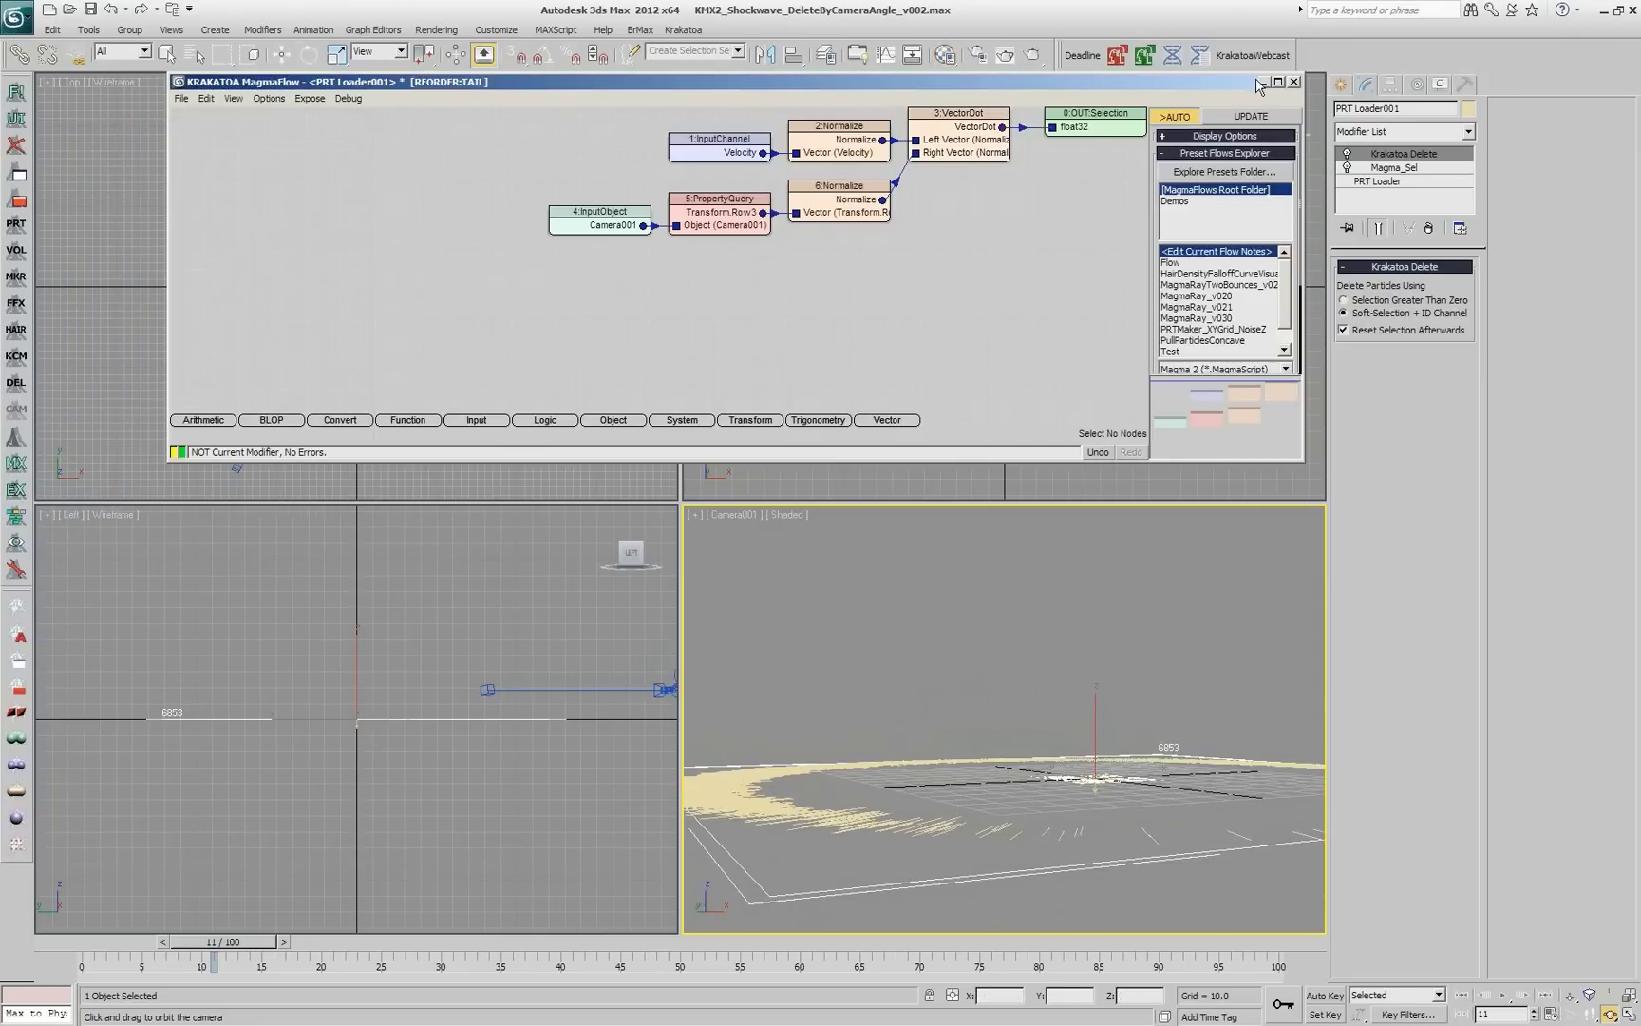
Step: Minimize MagmaFlow, swing Camera001 around the ring to a low side angle, and select Magma_Sel
{"action": "left_click", "coordinate": [1264, 84]}
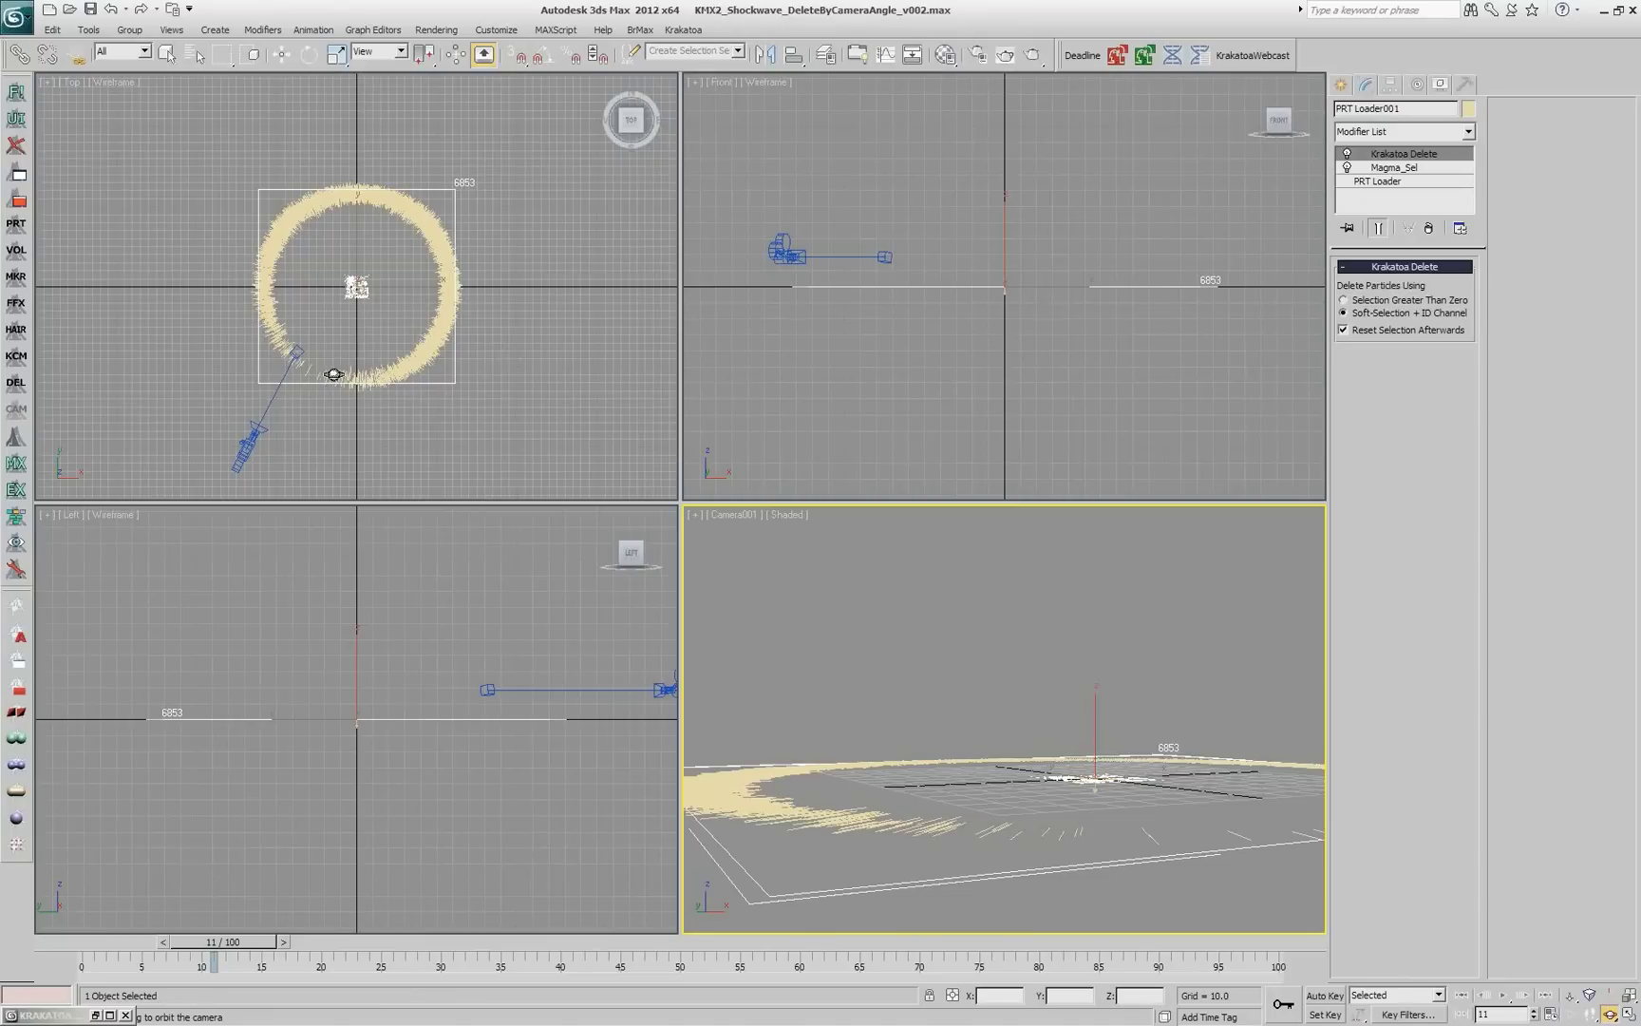
{"action": "left_click_drag", "start_coordinate": [964, 813], "coordinate": [1099, 758]}
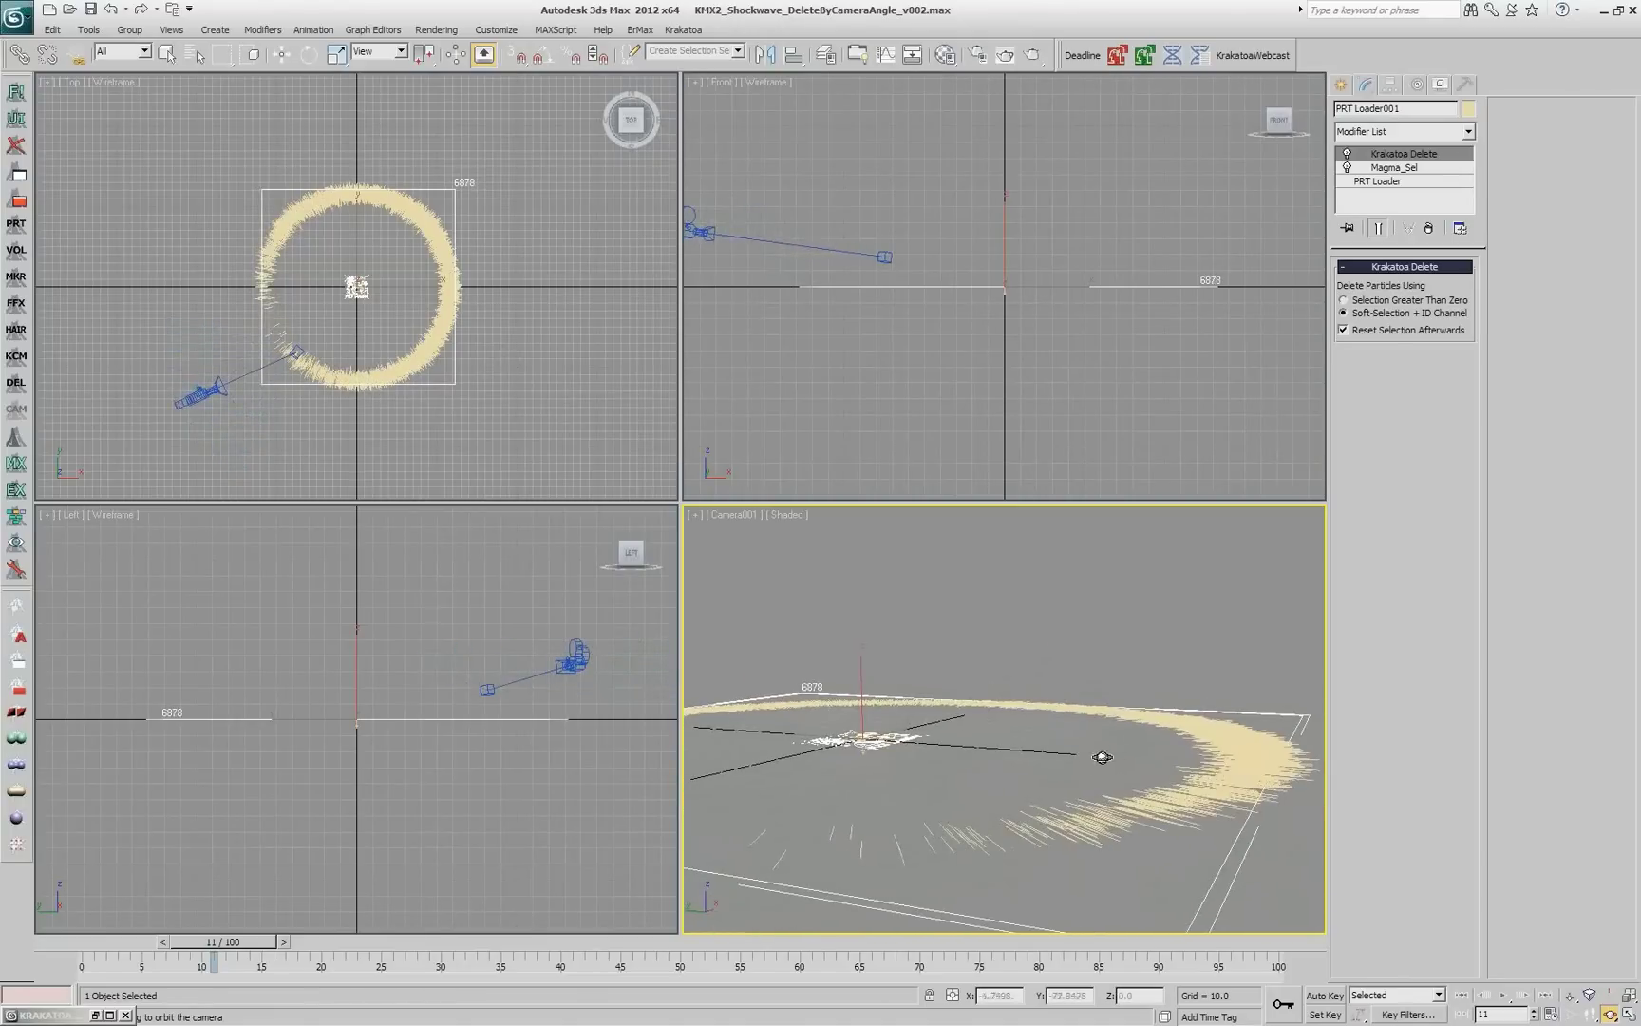
{"action": "left_click_drag", "start_coordinate": [876, 815], "coordinate": [1147, 684]}
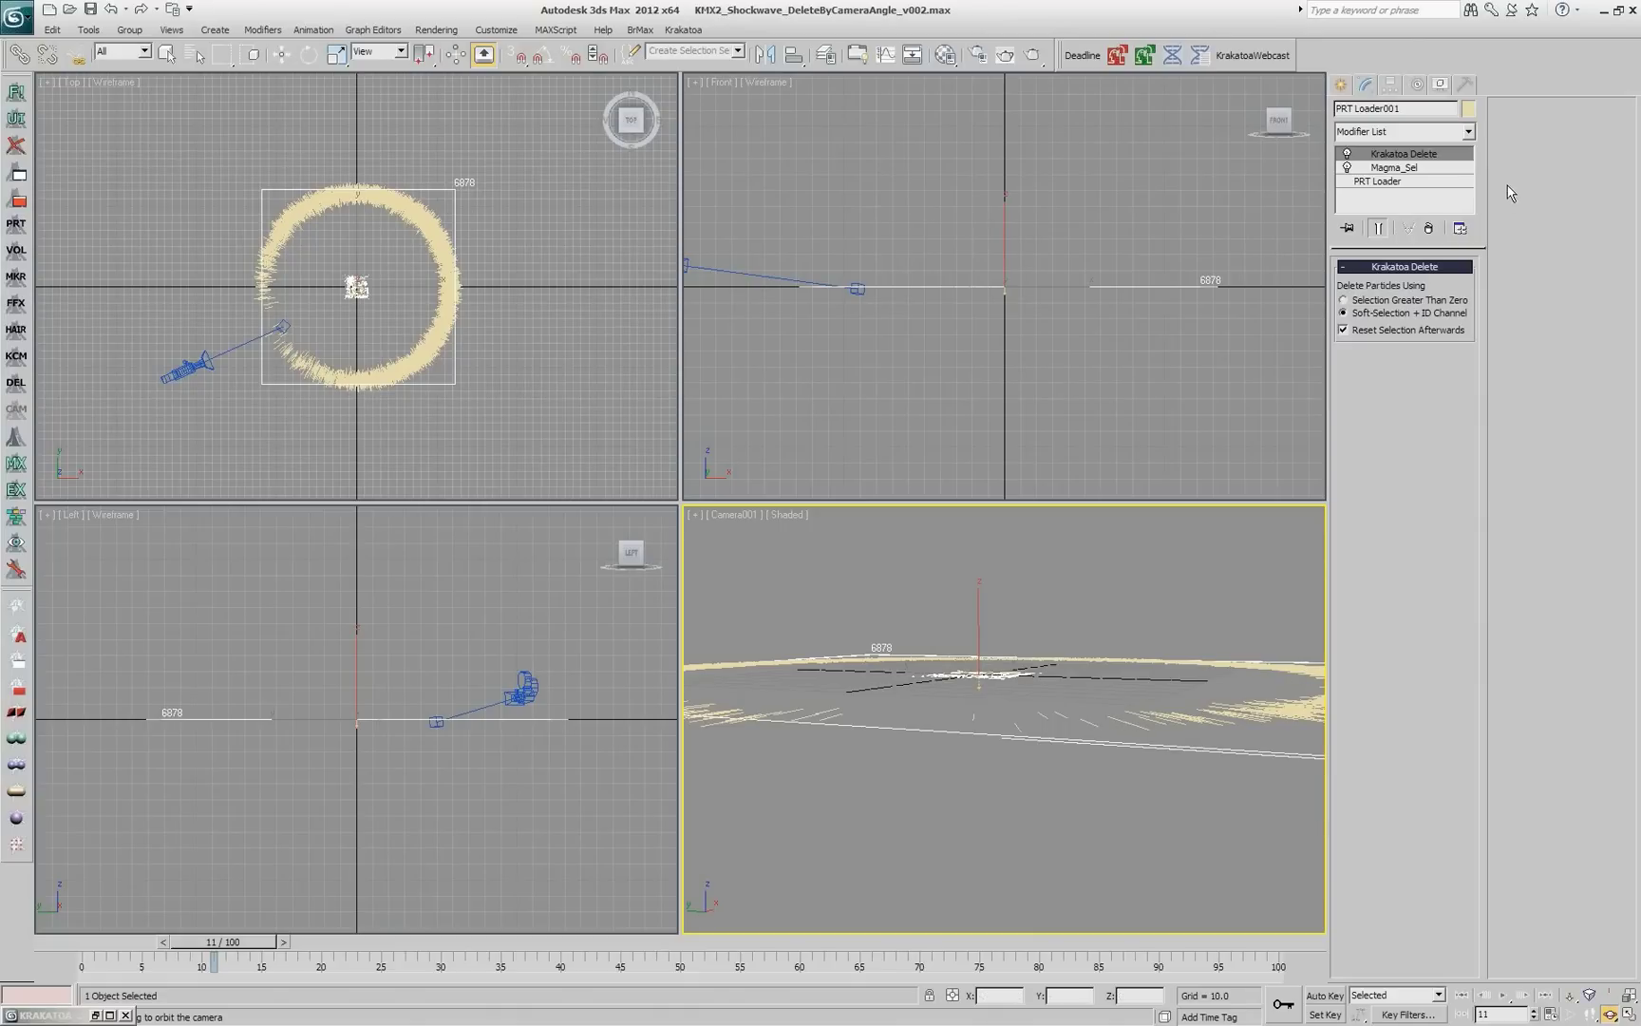
{"action": "left_click", "coordinate": [1425, 171]}
Step: Open the Magma Editor on the Magma_Sel modifier's flow
{"action": "left_click", "coordinate": [1404, 295]}
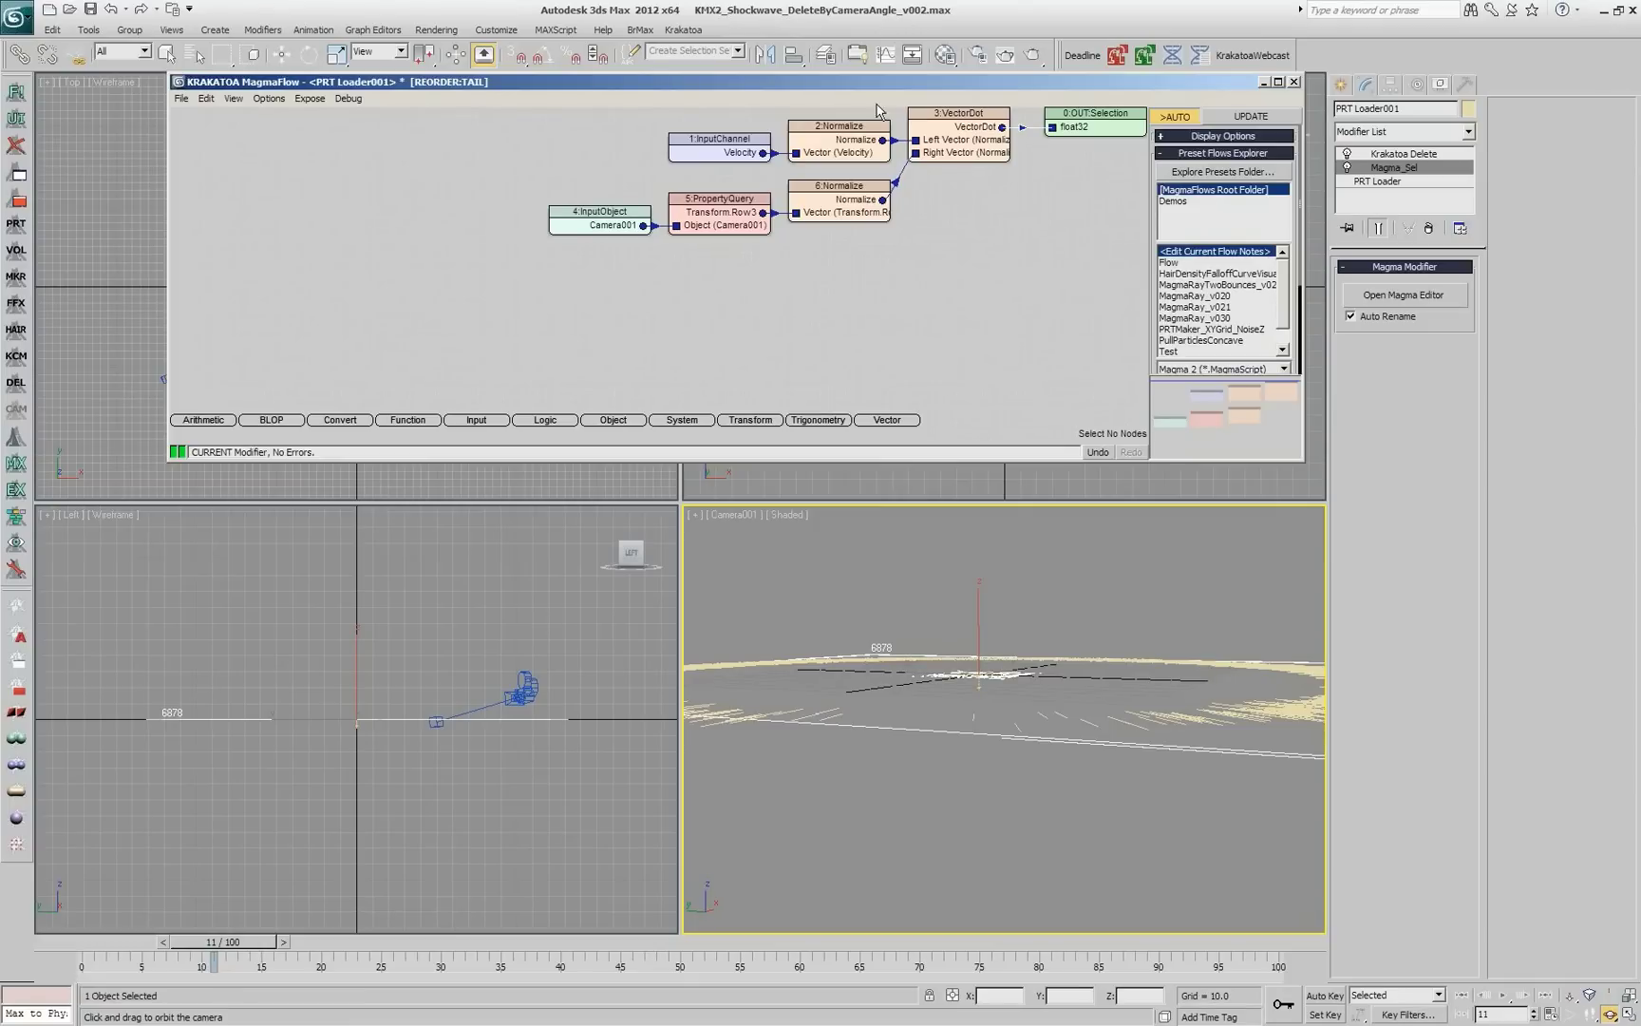
Step: Insert an Abs node after VectorDot, narrow the editor window, and re-orbit the camera
{"action": "right_click", "coordinate": [988, 183]}
{"action": "left_click", "coordinate": [994, 187]}
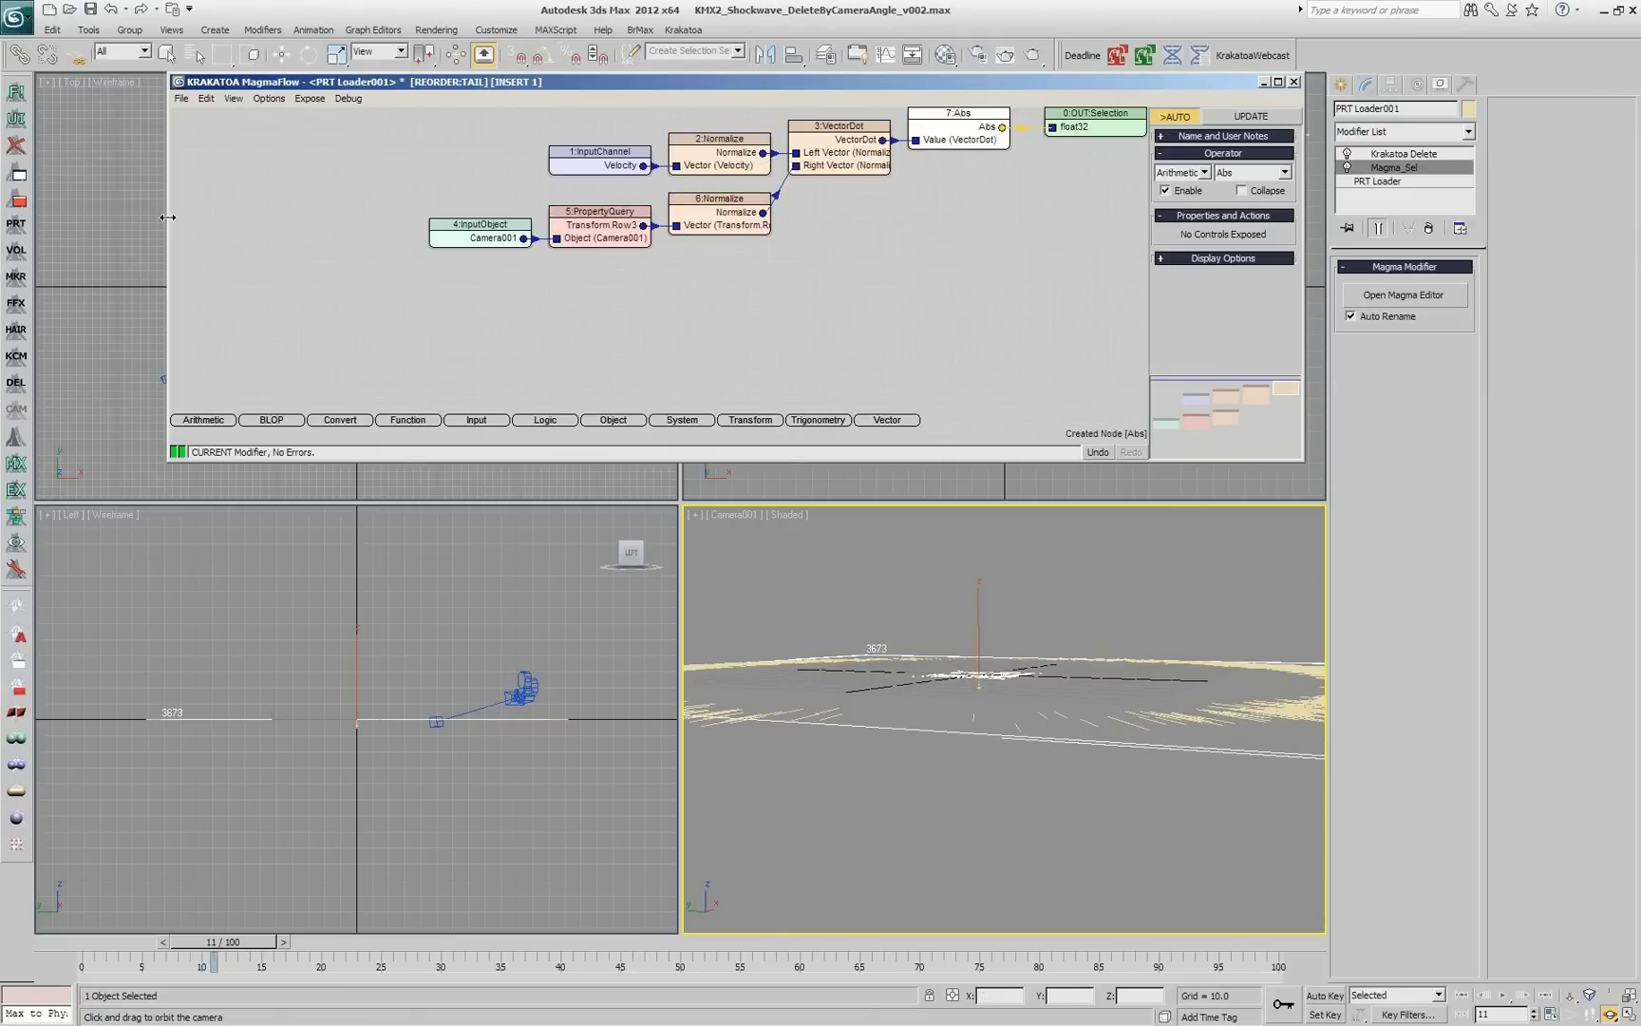
{"action": "left_click_drag", "start_coordinate": [167, 216], "coordinate": [498, 216]}
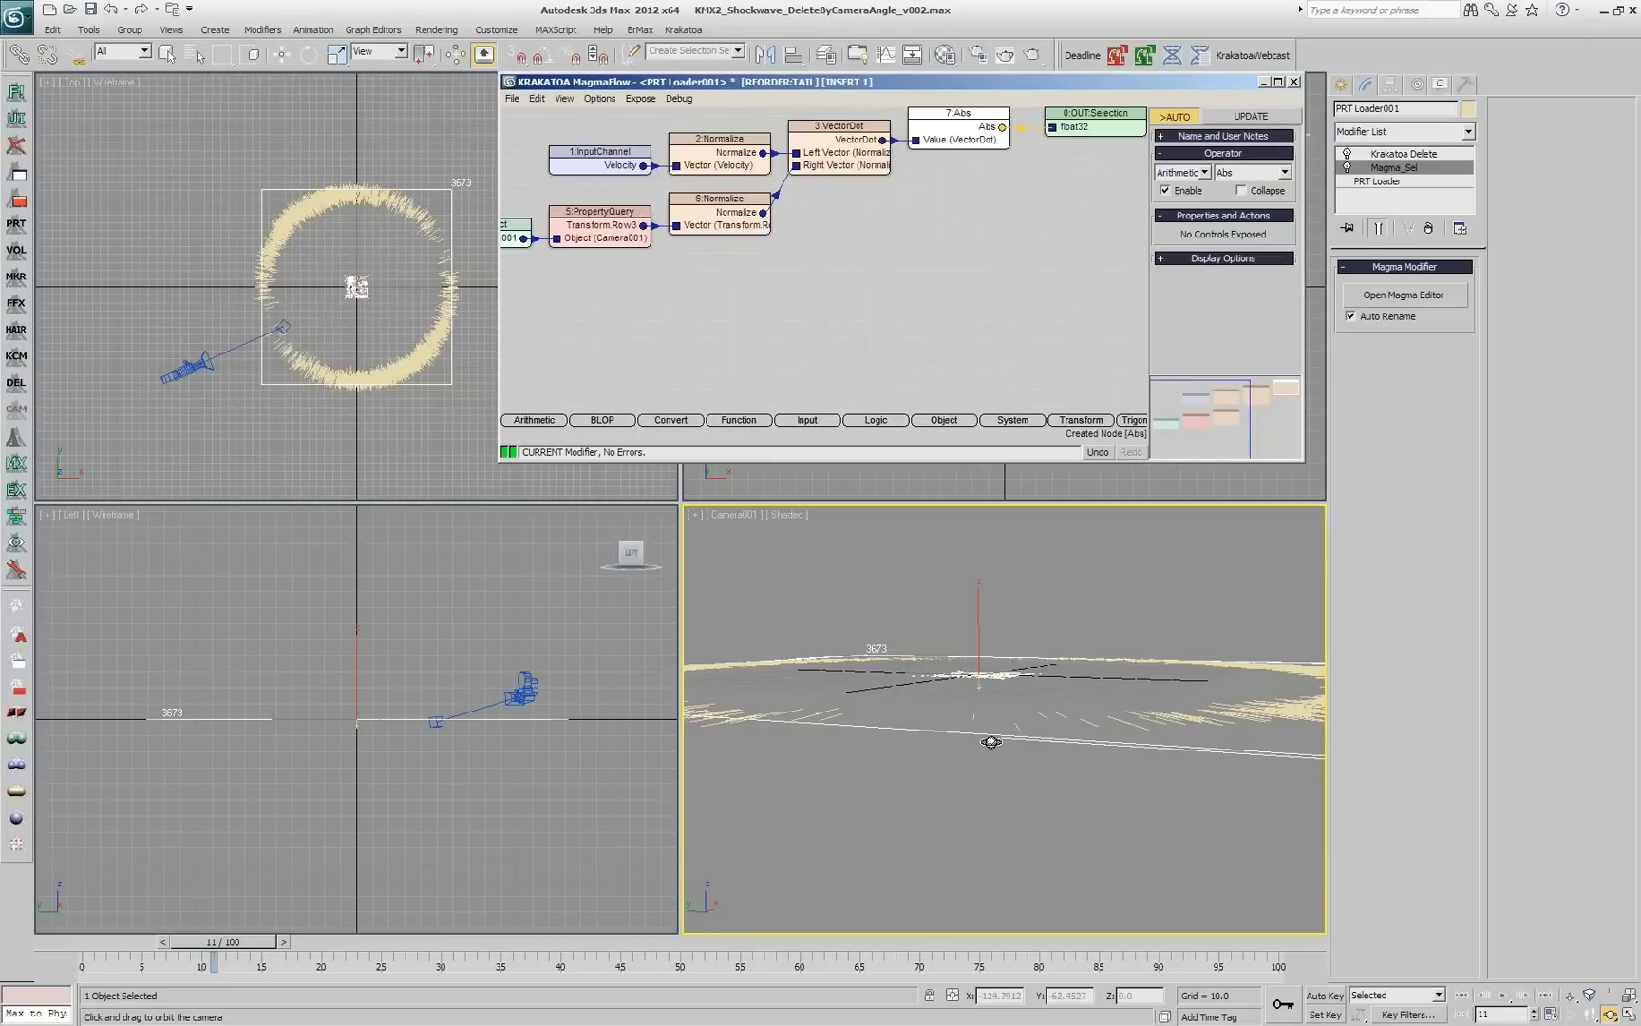
{"action": "left_click_drag", "start_coordinate": [990, 742], "coordinate": [950, 772]}
{"action": "left_click", "coordinate": [912, 299]}
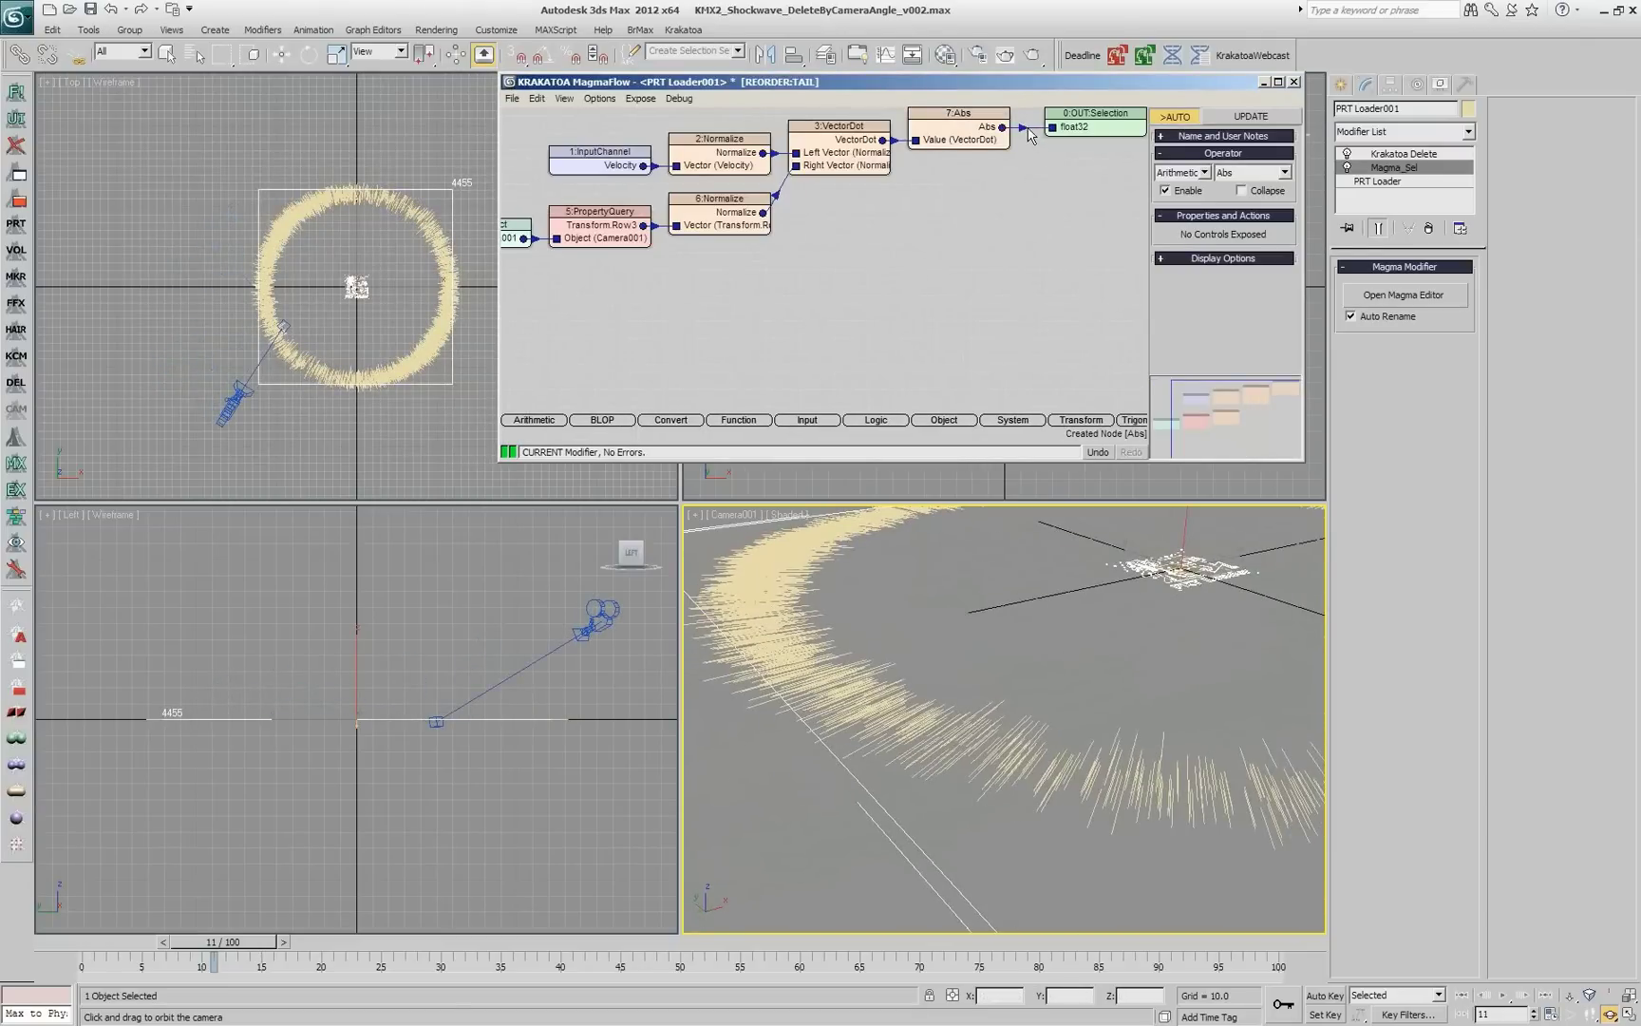
Step: Add a Power node after Abs with an exposed InputValue driving its exponent
{"action": "key", "text": "p"}
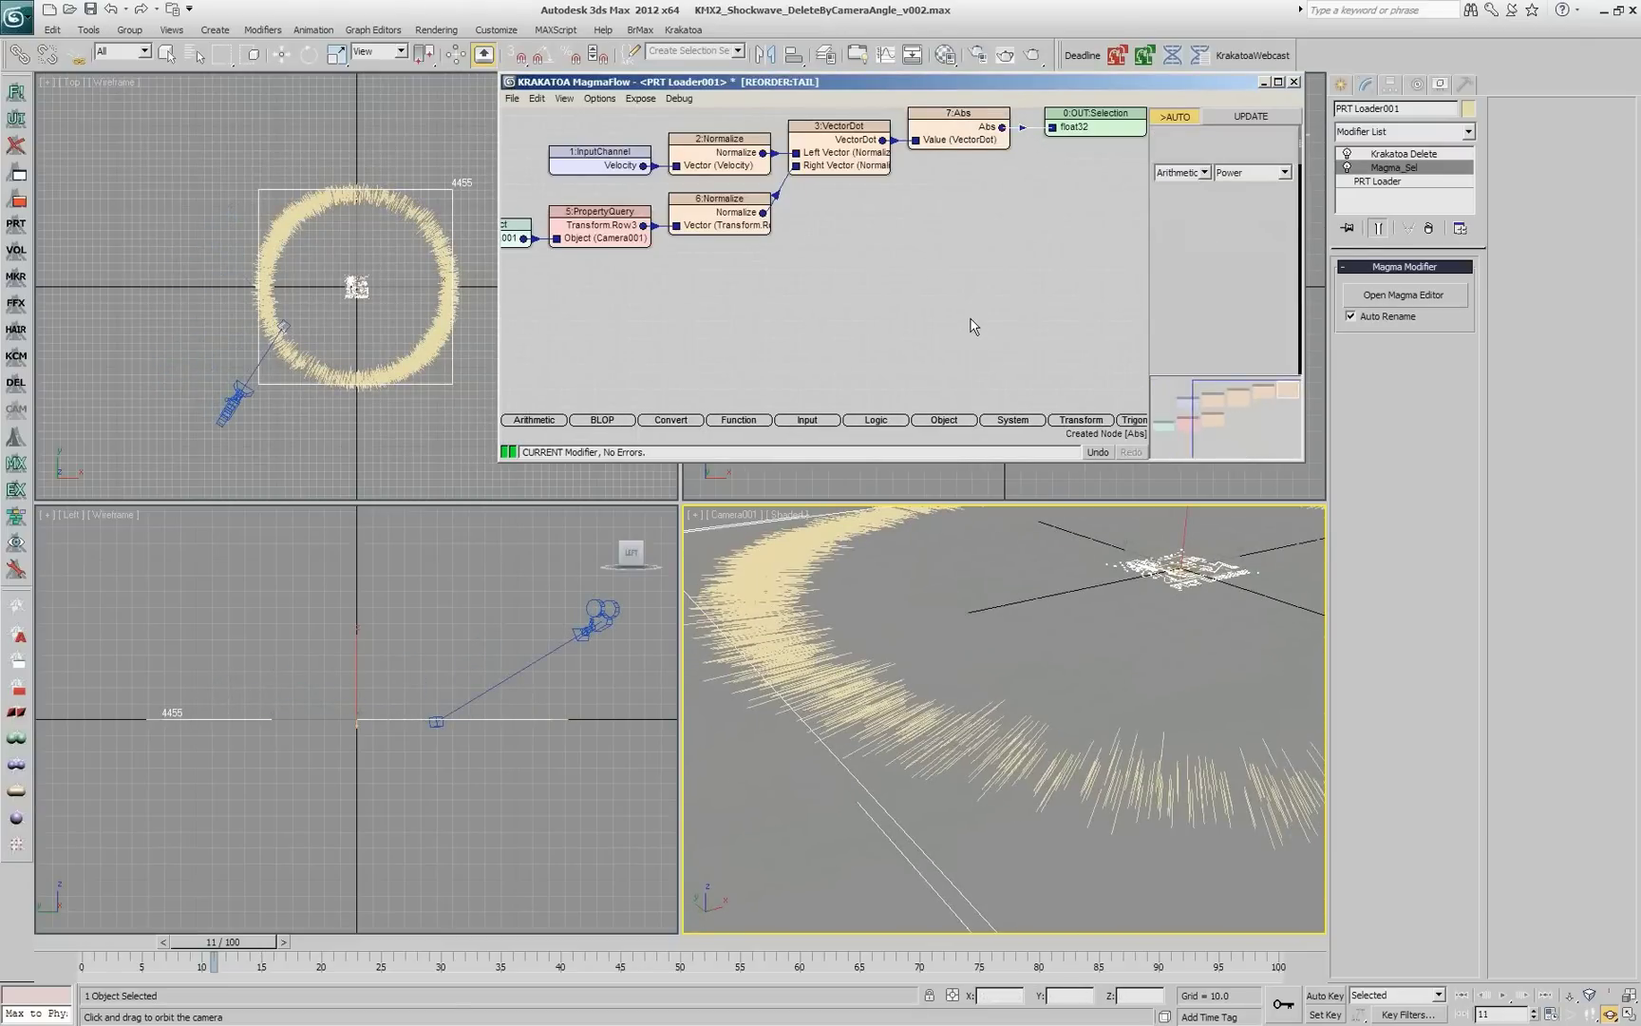
{"action": "key", "text": "2"}
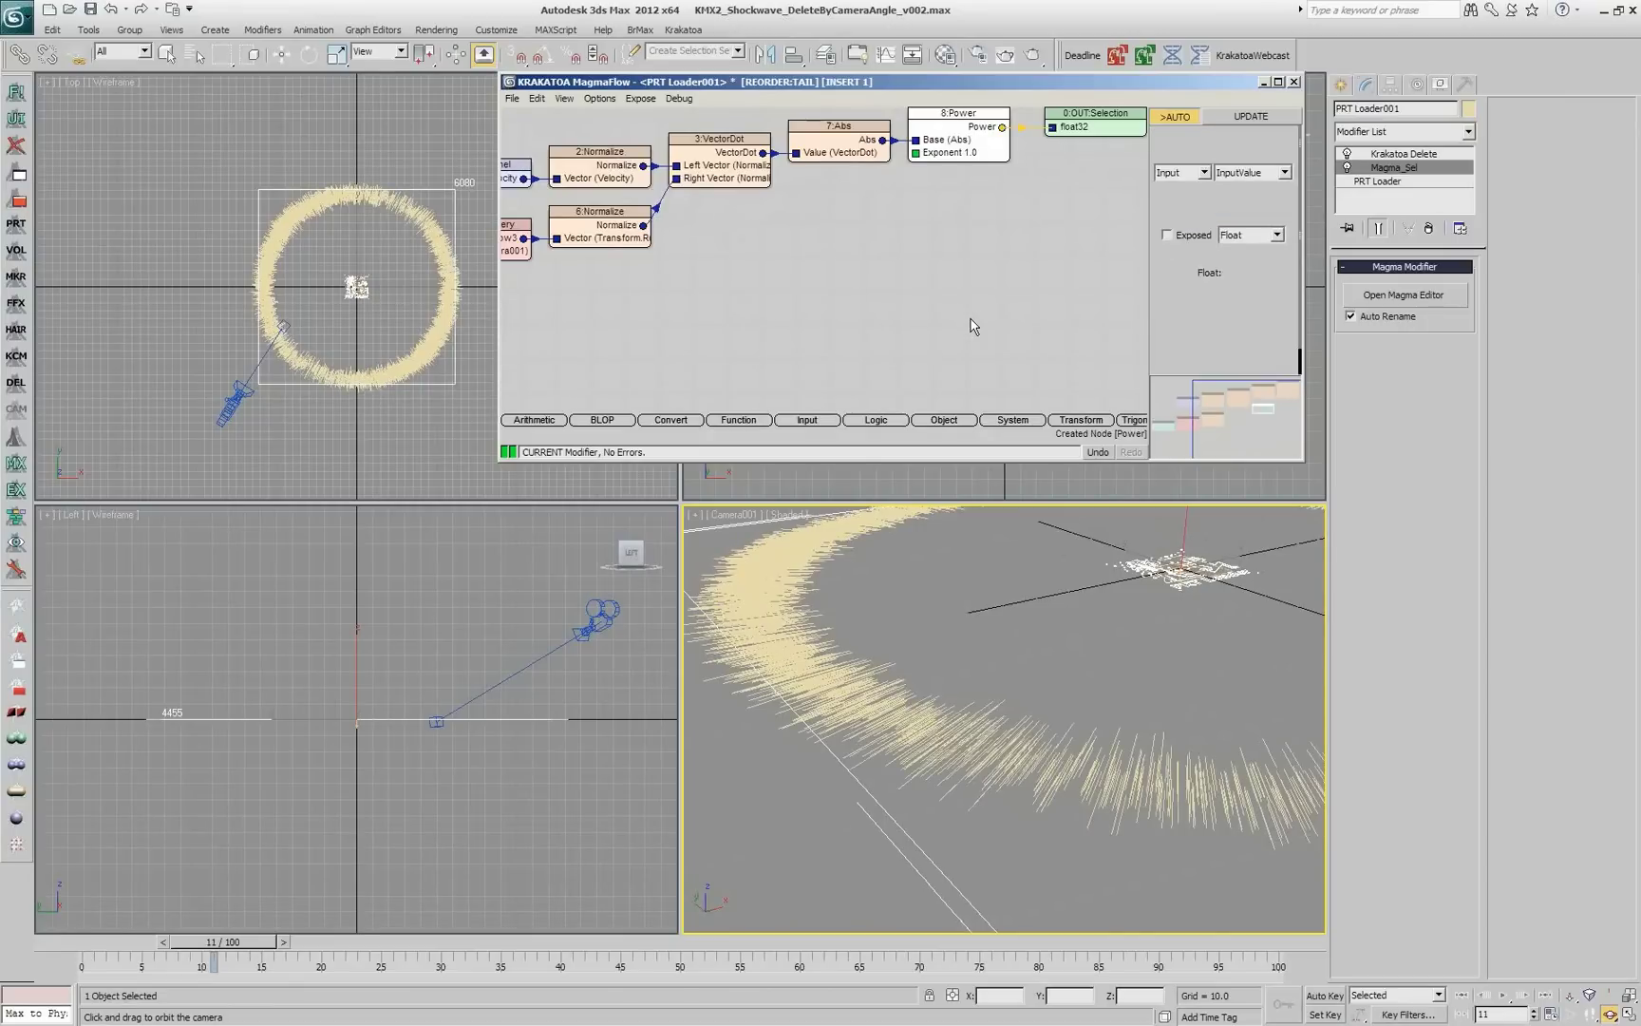
{"action": "left_click", "coordinate": [1185, 241]}
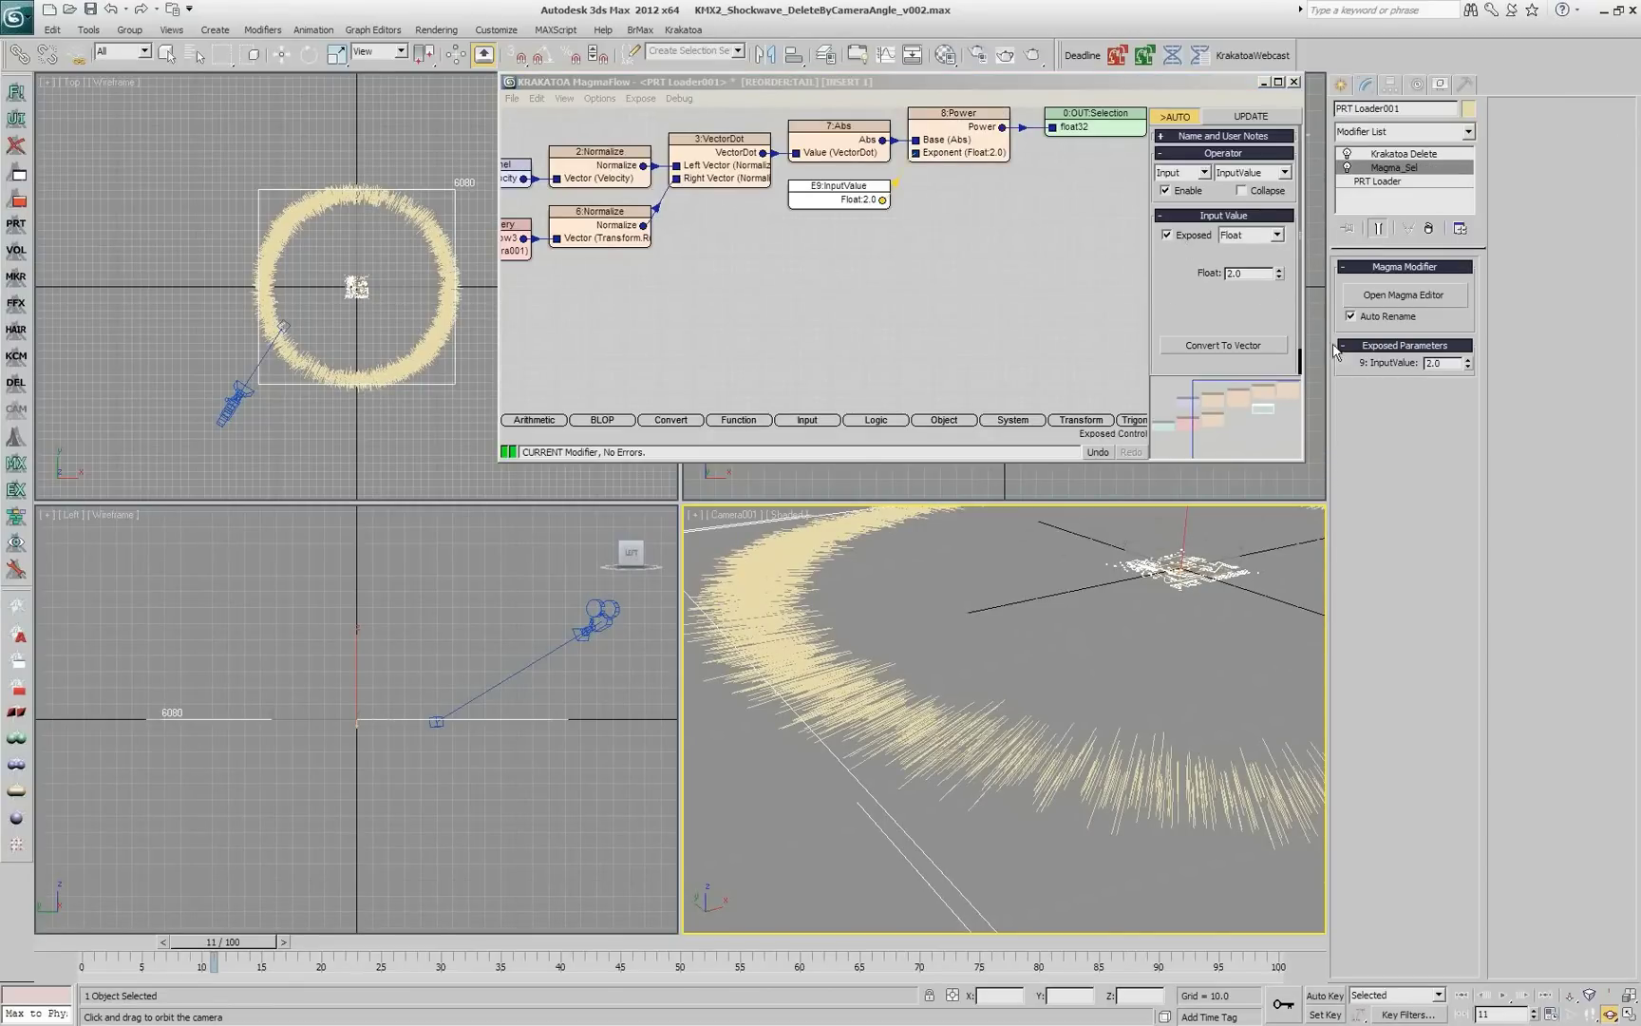
Step: Lower the exposed exponent to 0.2 while orbiting the camera to check the particles
{"action": "left_click_drag", "start_coordinate": [1471, 366], "coordinate": [1522, 536]}
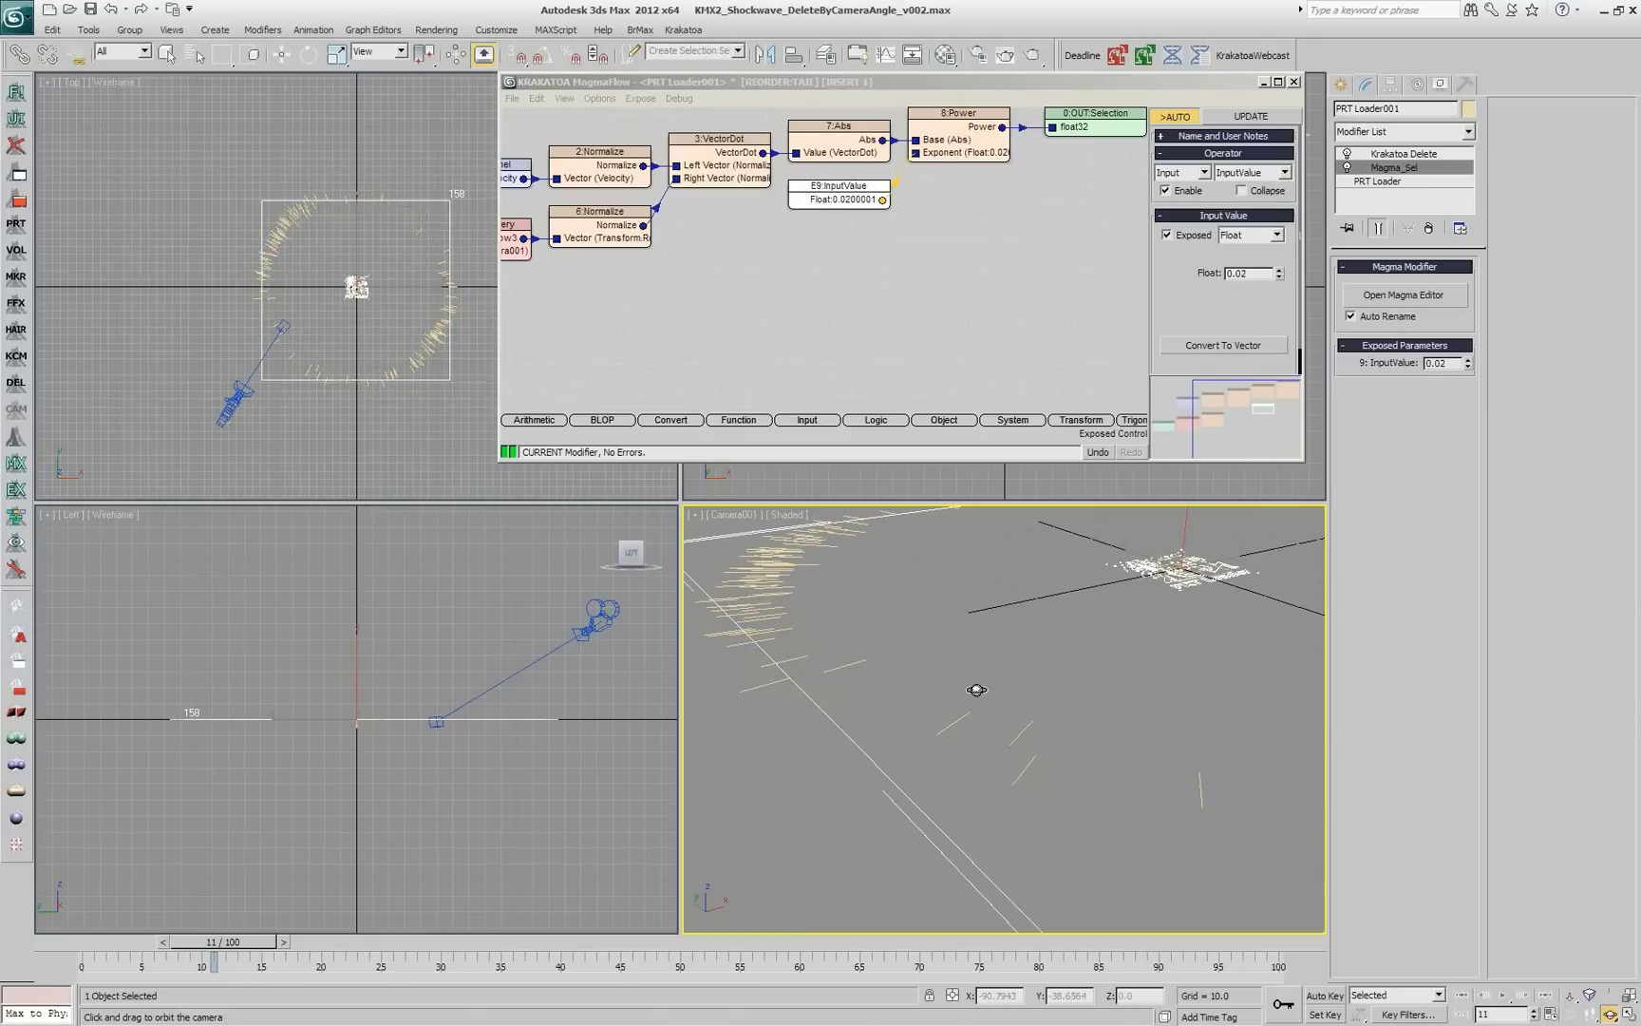
{"action": "left_click_drag", "start_coordinate": [977, 690], "coordinate": [1073, 667]}
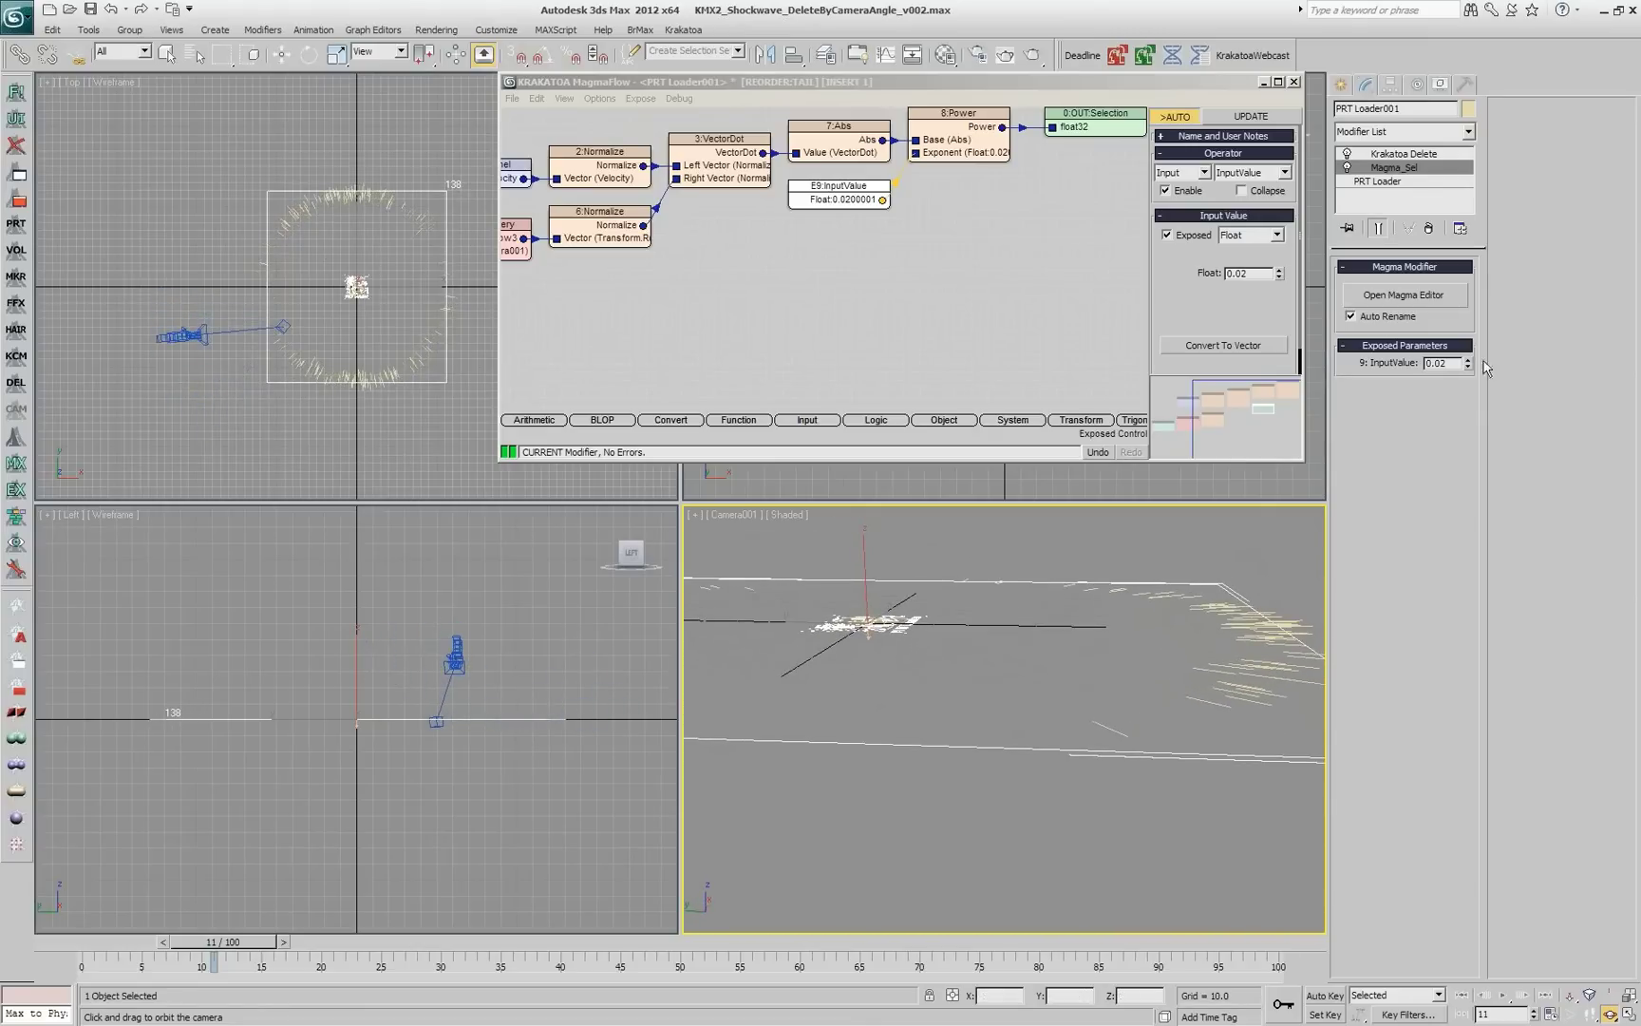
{"action": "left_click_drag", "start_coordinate": [1469, 364], "coordinate": [1469, 340]}
{"action": "left_click_drag", "start_coordinate": [854, 653], "coordinate": [873, 697]}
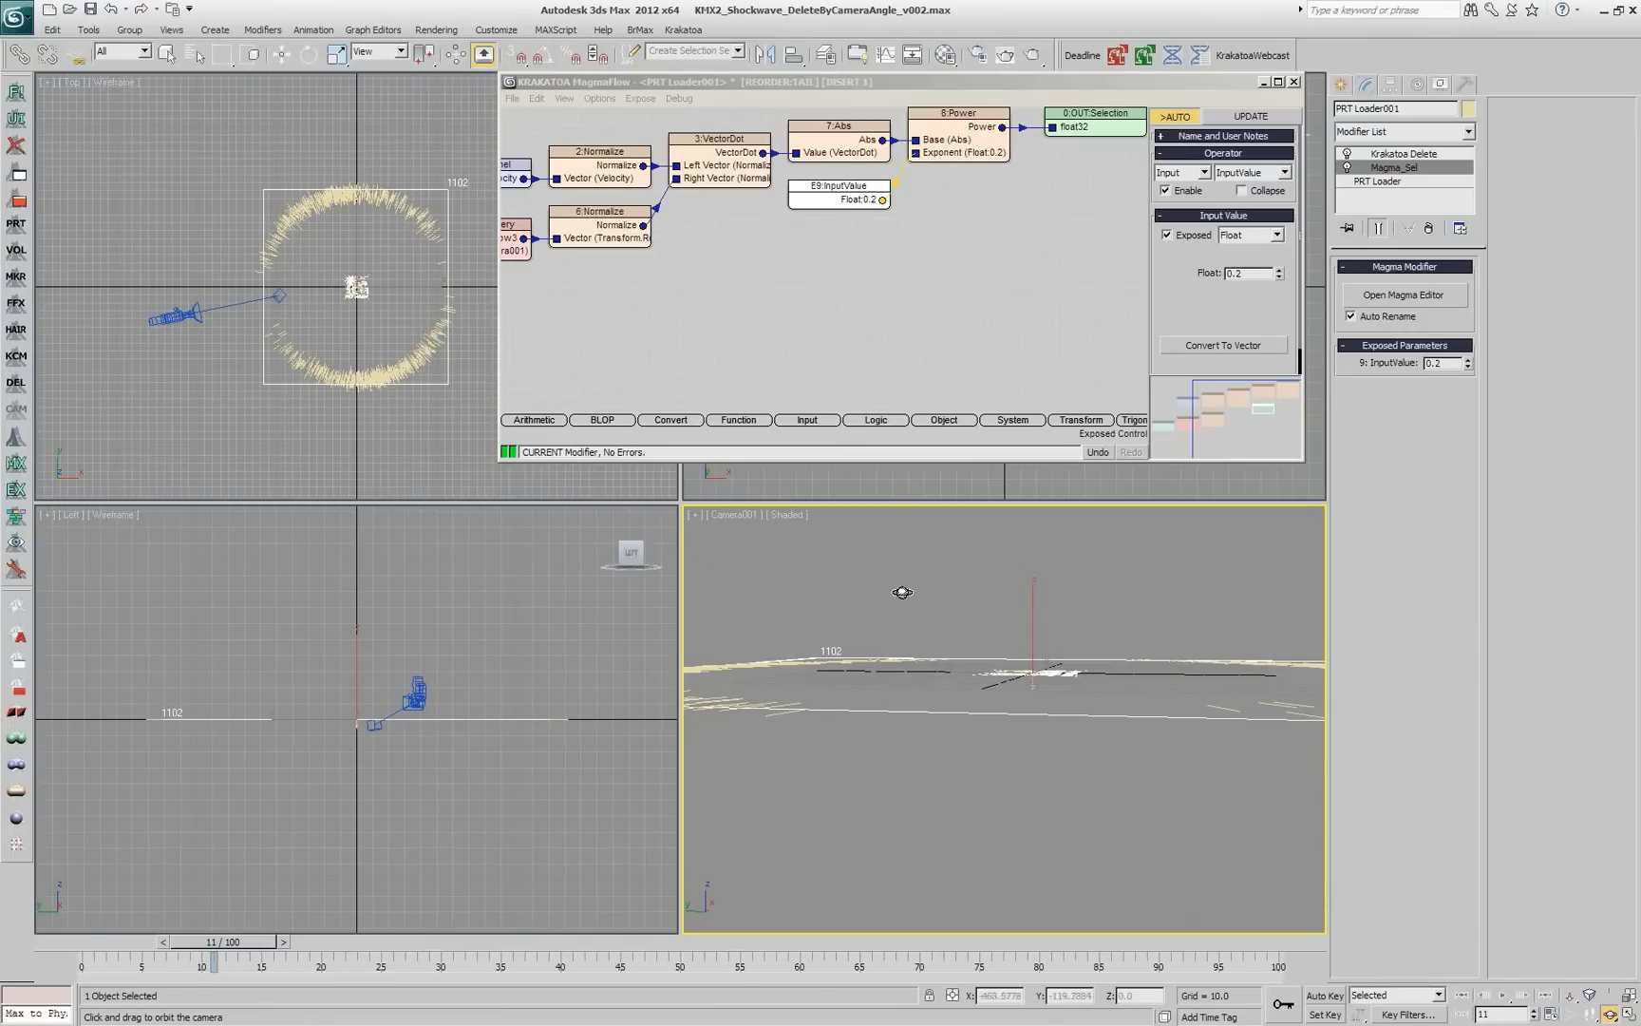
Step: Widen and frame the node graph, then delete the 3:VectorDot node
{"action": "key", "text": "w"}
{"action": "left_click", "coordinate": [821, 611]}
{"action": "middle_click_drag", "start_coordinate": [719, 287], "coordinate": [835, 363]}
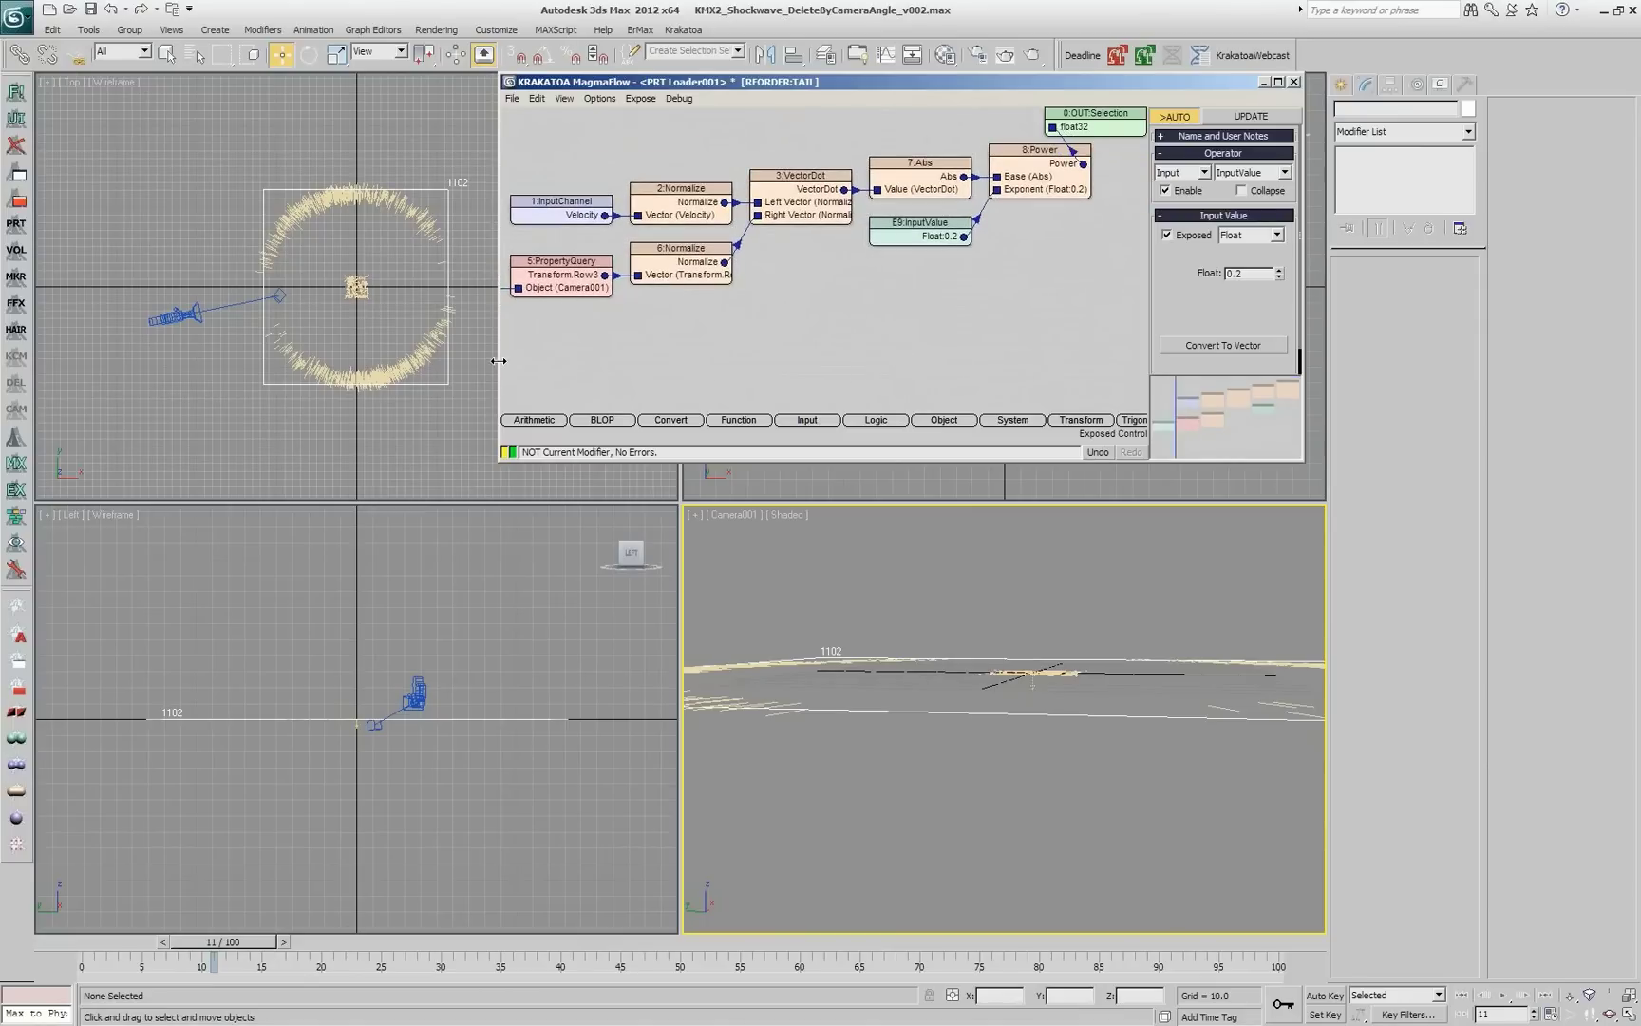
{"action": "left_click_drag", "start_coordinate": [499, 360], "coordinate": [274, 361]}
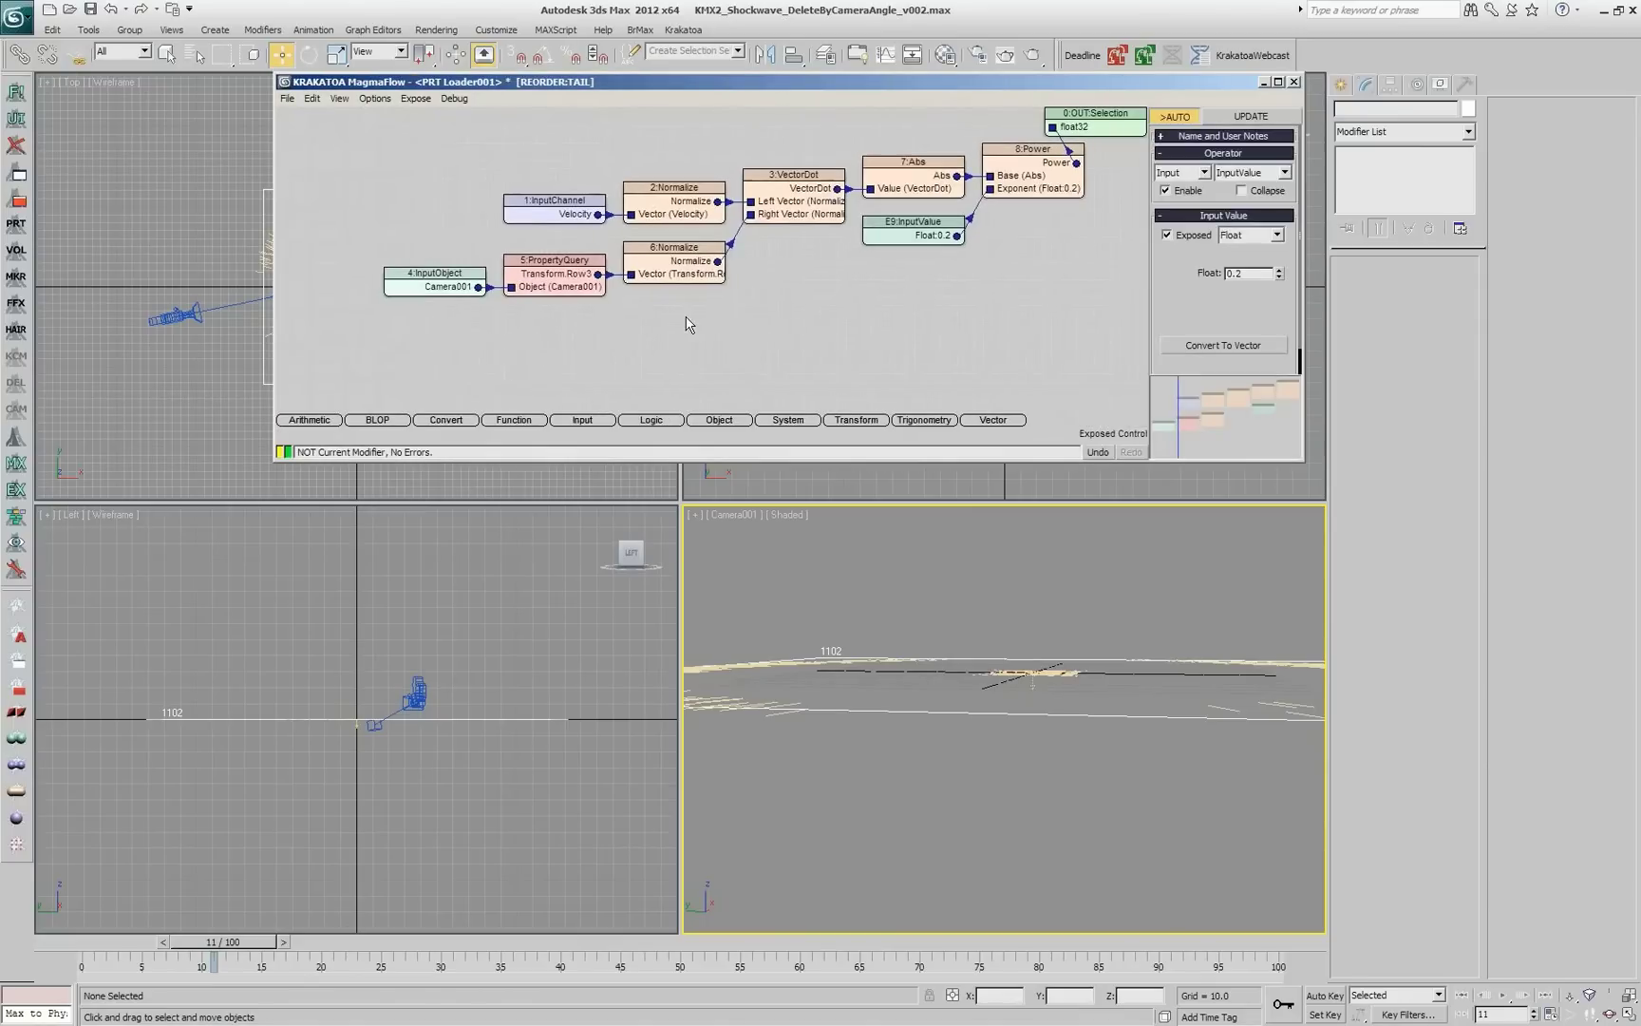
{"action": "middle_click_drag", "start_coordinate": [689, 324], "coordinate": [717, 276]}
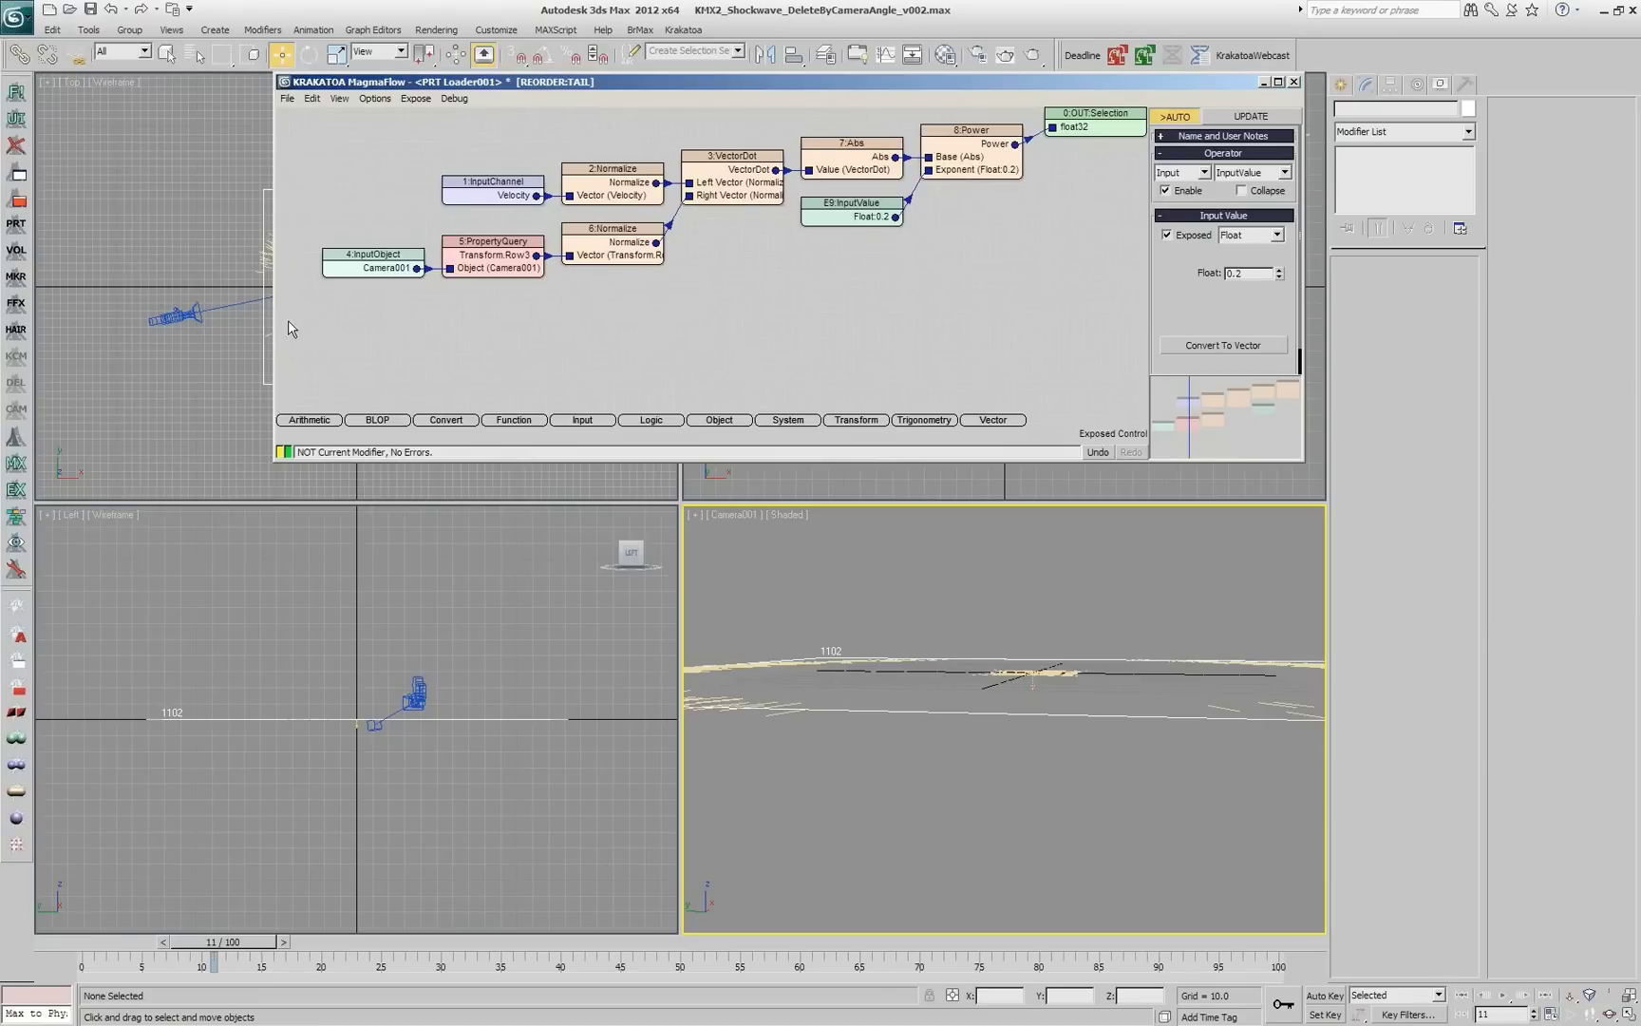
{"action": "left_click_drag", "start_coordinate": [290, 328], "coordinate": [727, 220]}
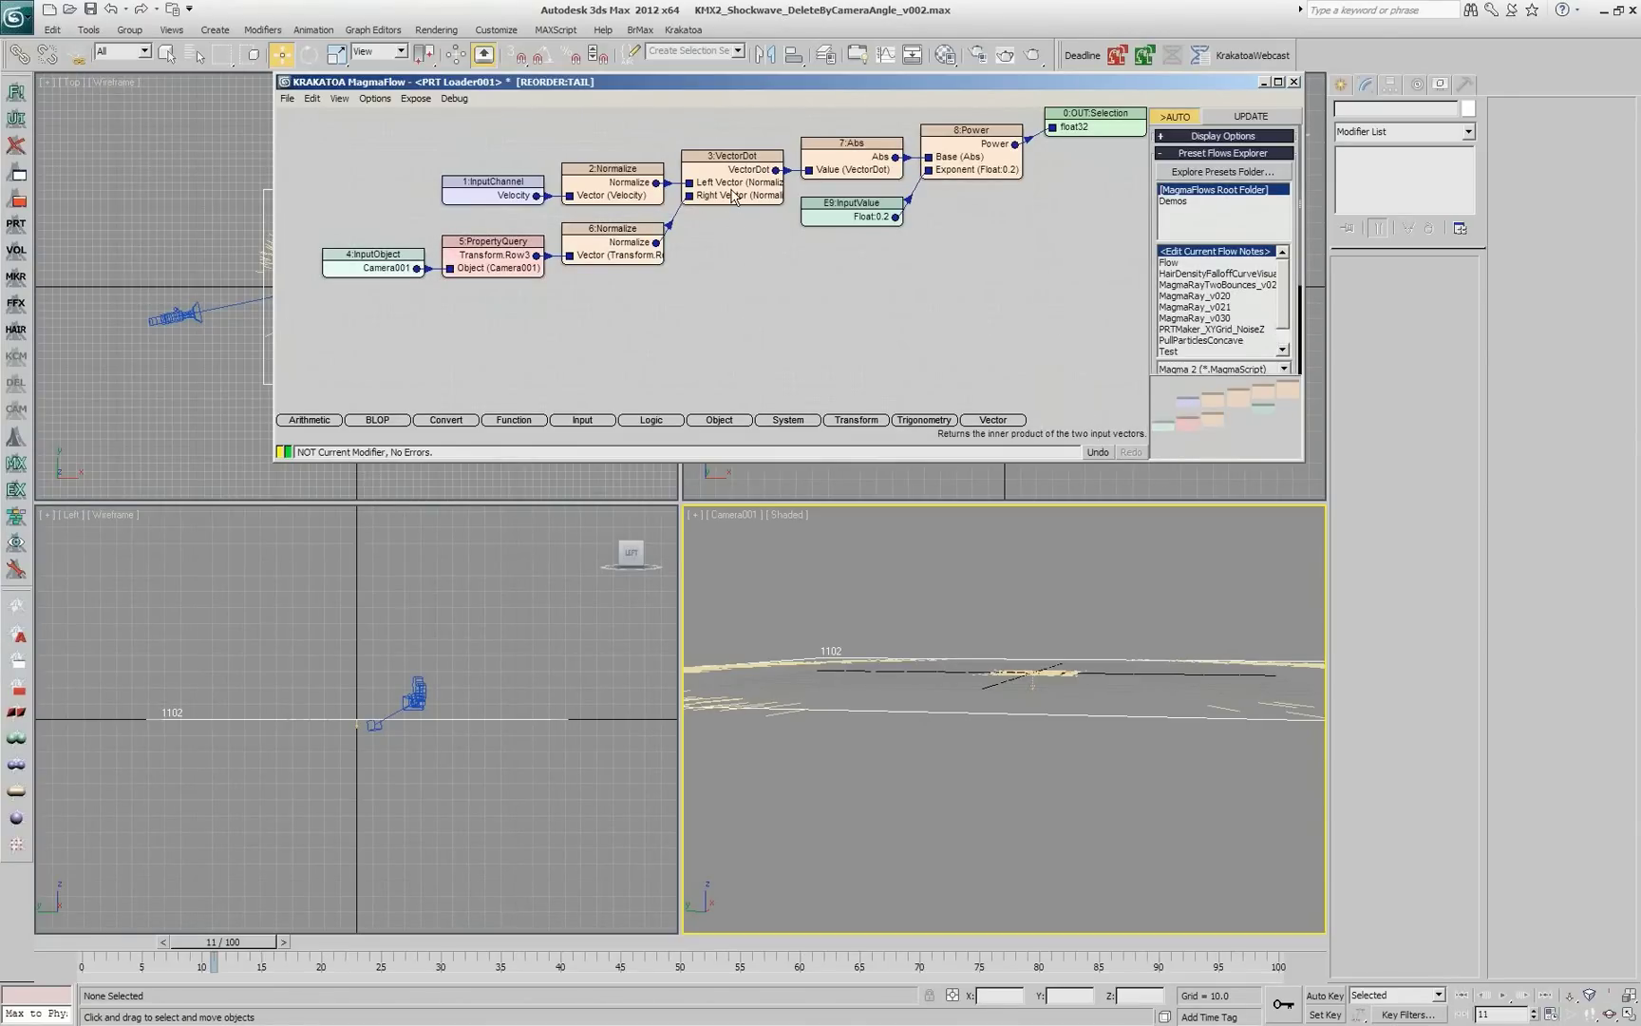
{"action": "left_click", "coordinate": [732, 195]}
{"action": "key", "text": "Delete"}
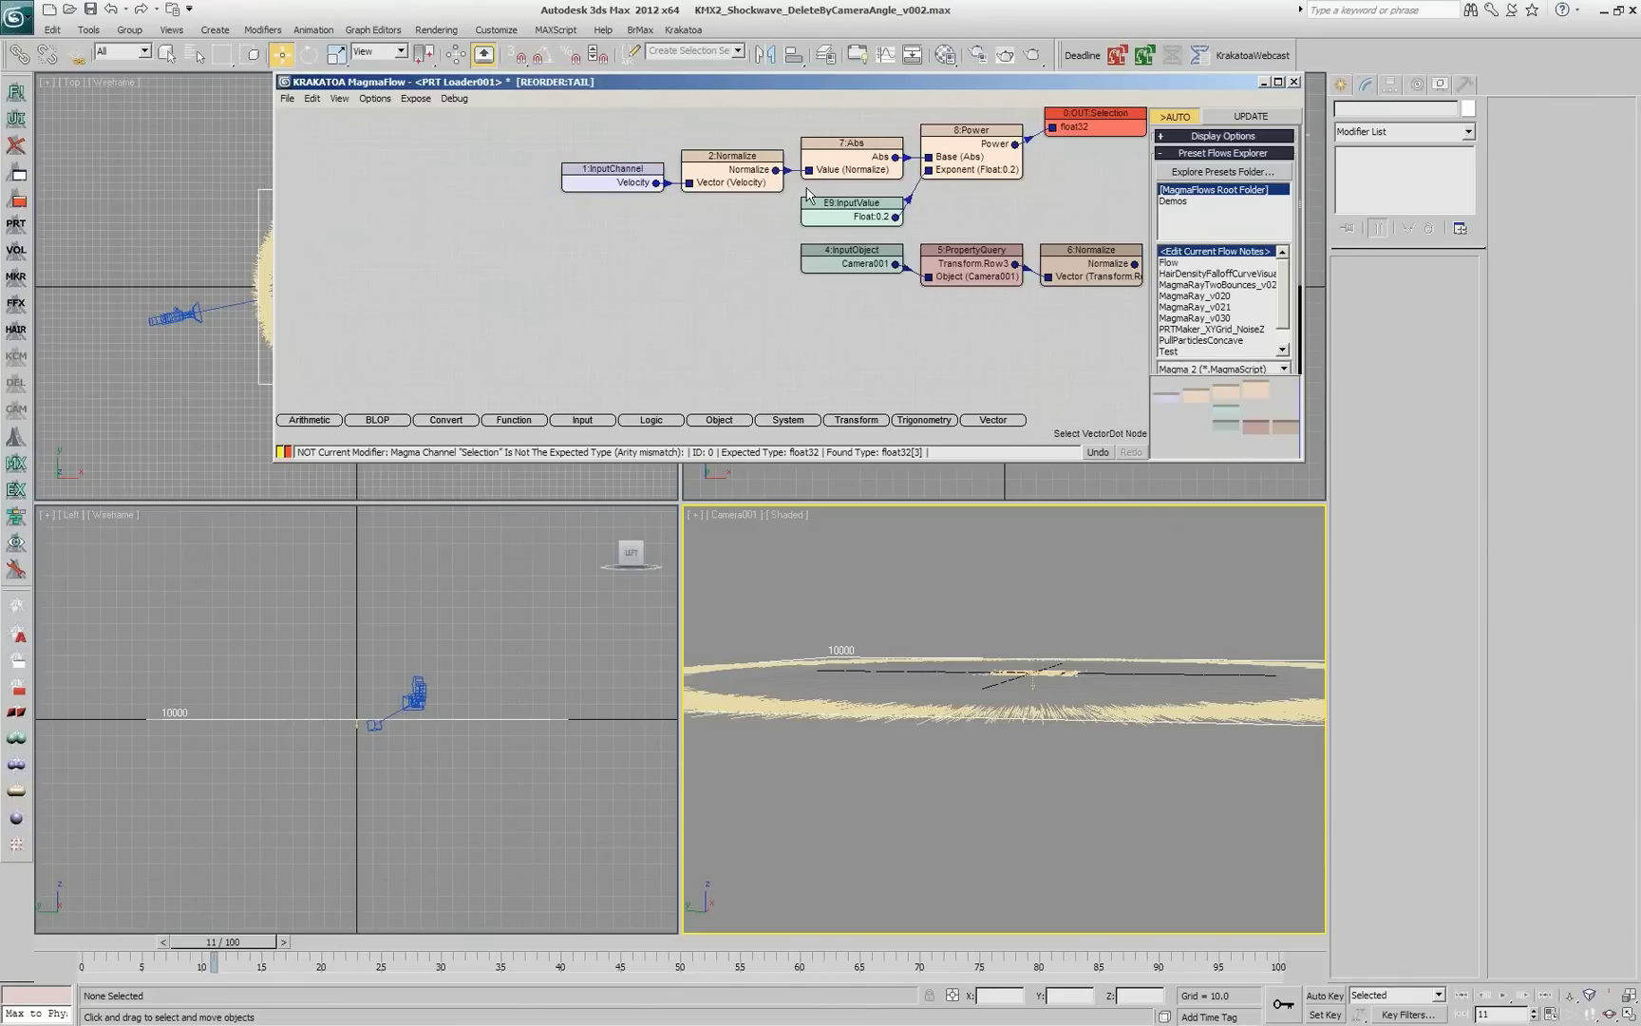
Step: Insert a ToCamera node between 1:InputChannel Velocity and 2:Normalize
{"action": "left_click", "coordinate": [604, 184]}
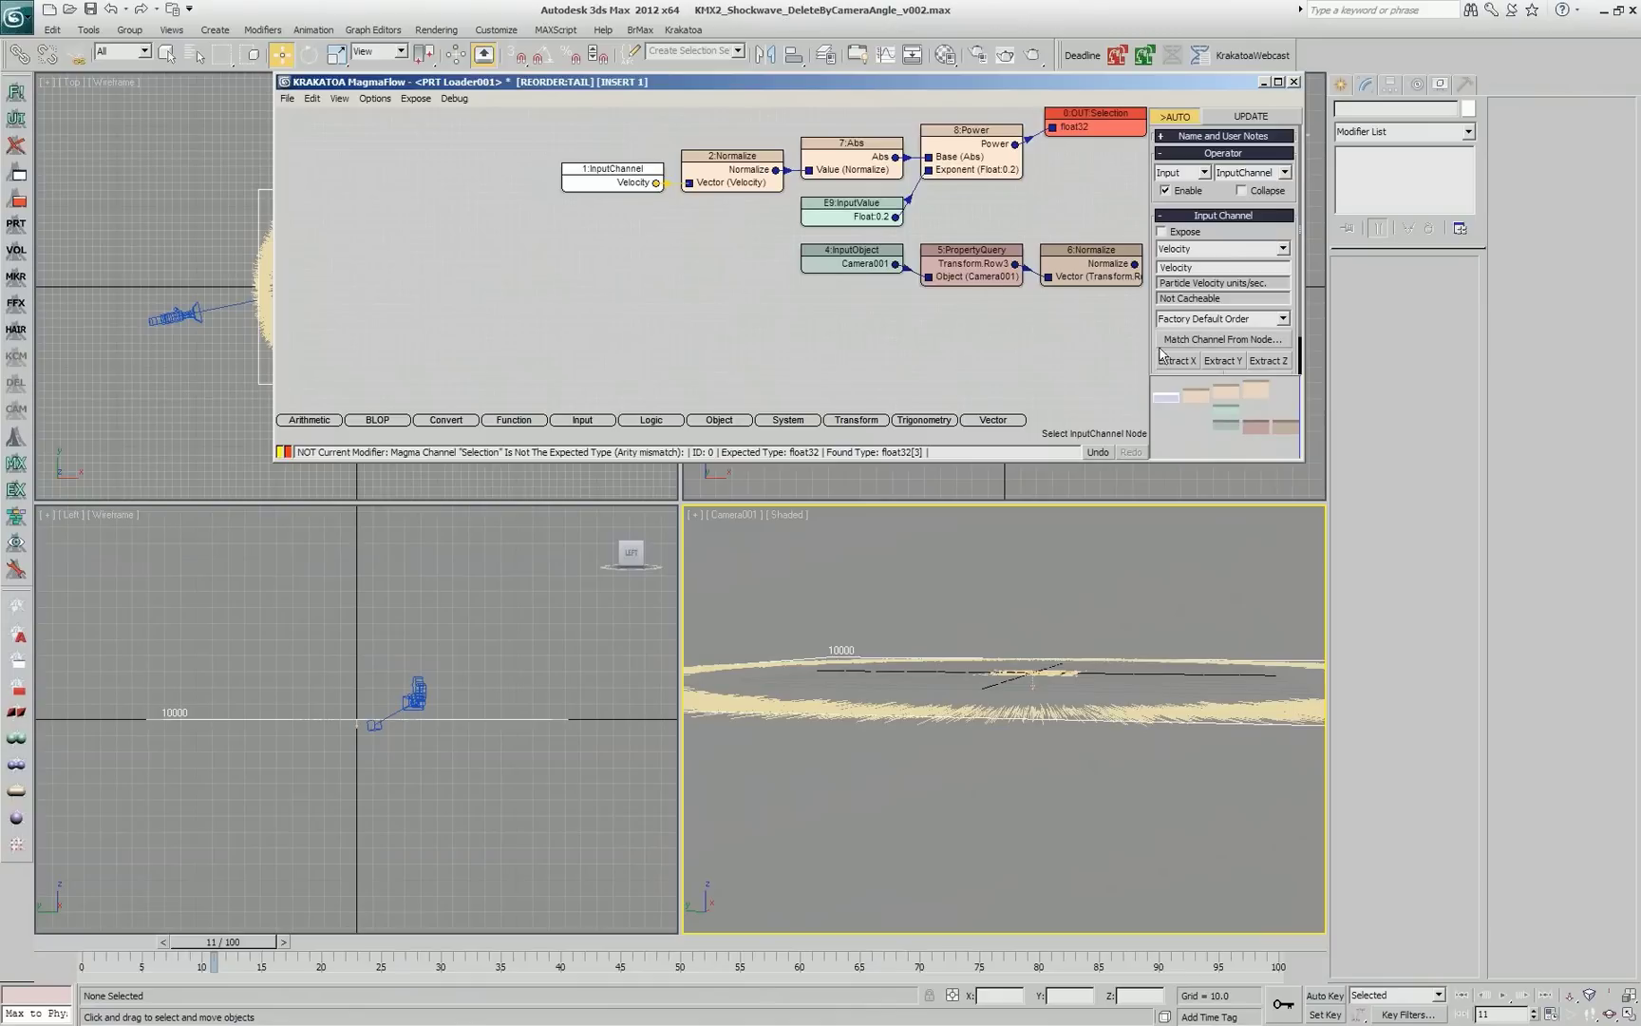
{"action": "scroll", "coordinate": [1283, 231], "scroll_direction": "down", "scroll_amount": 4}
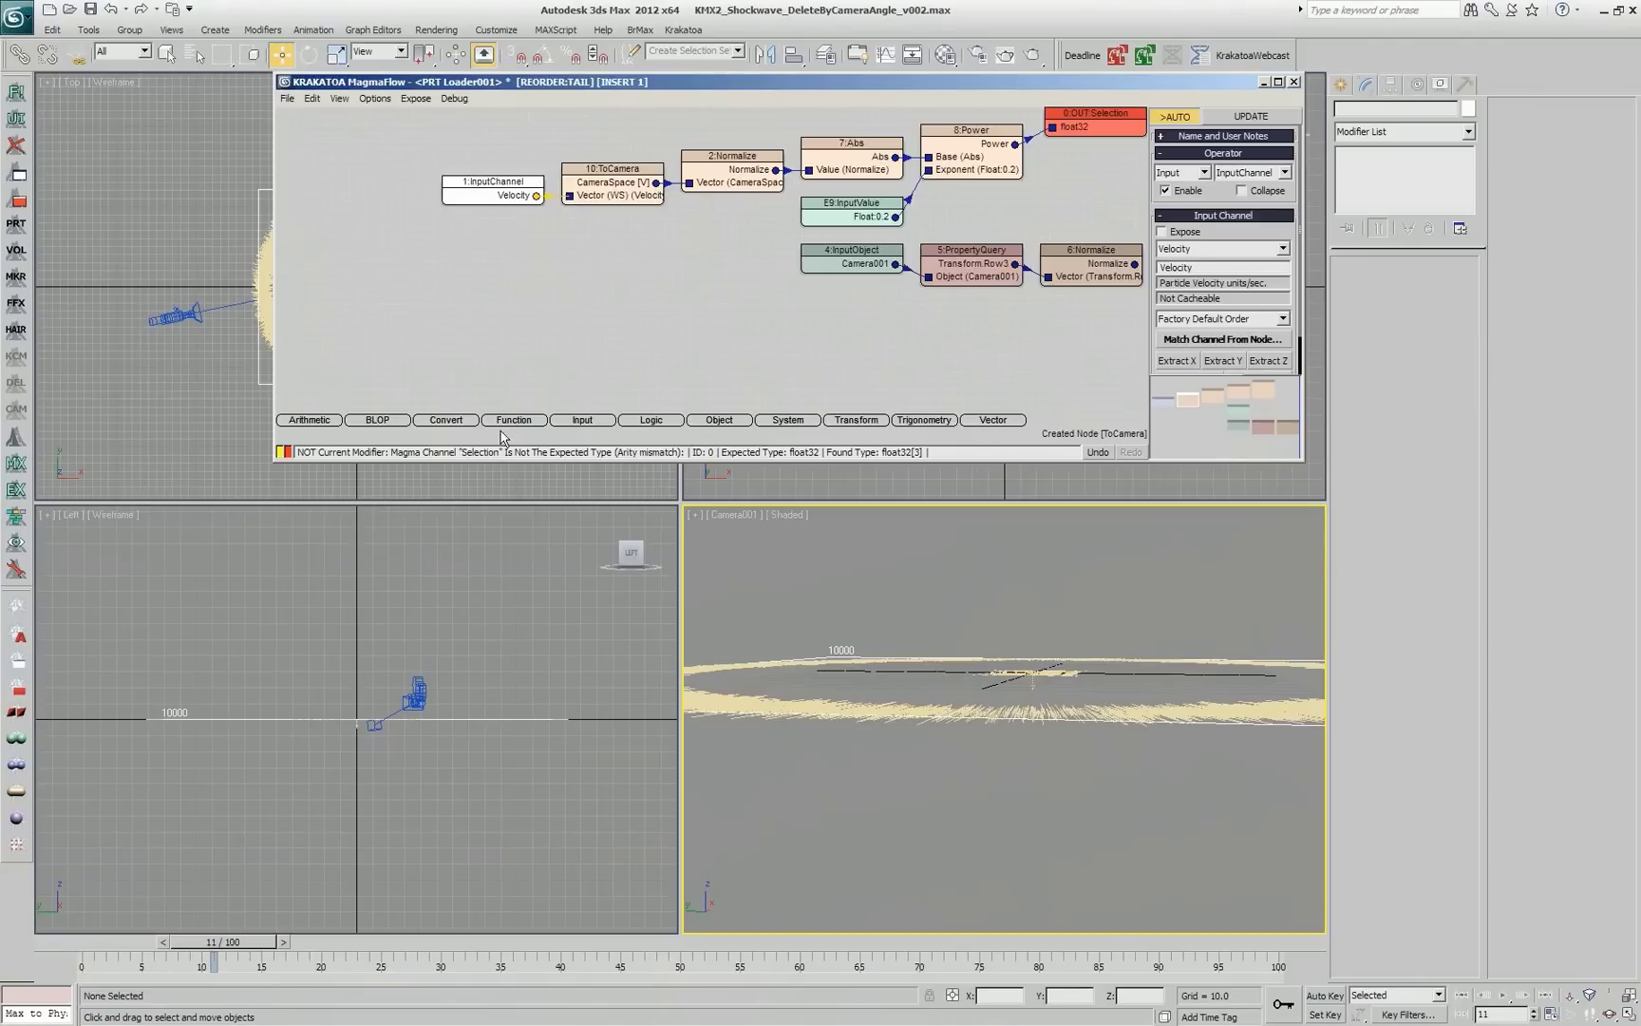
{"action": "left_click", "coordinate": [744, 183]}
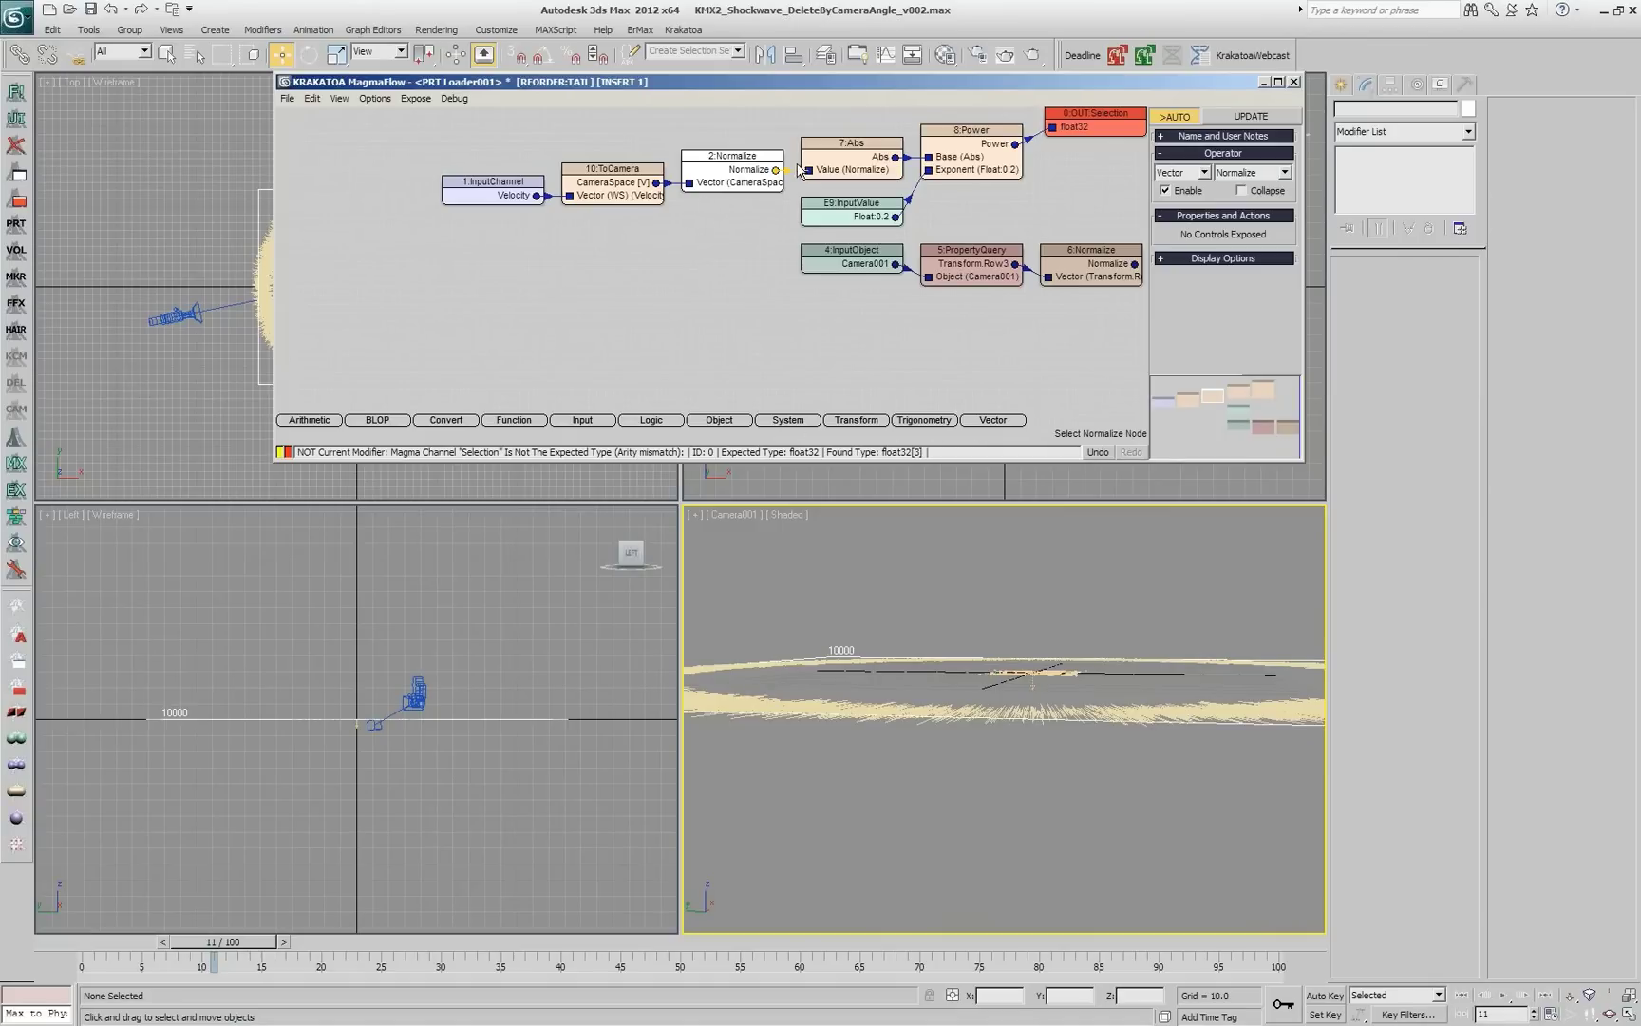
Step: Add a Breakout after Normalize, feed its Z component into Abs, and select the unused camera nodes
{"action": "left_click", "coordinate": [807, 188]}
{"action": "right_click", "coordinate": [796, 255]}
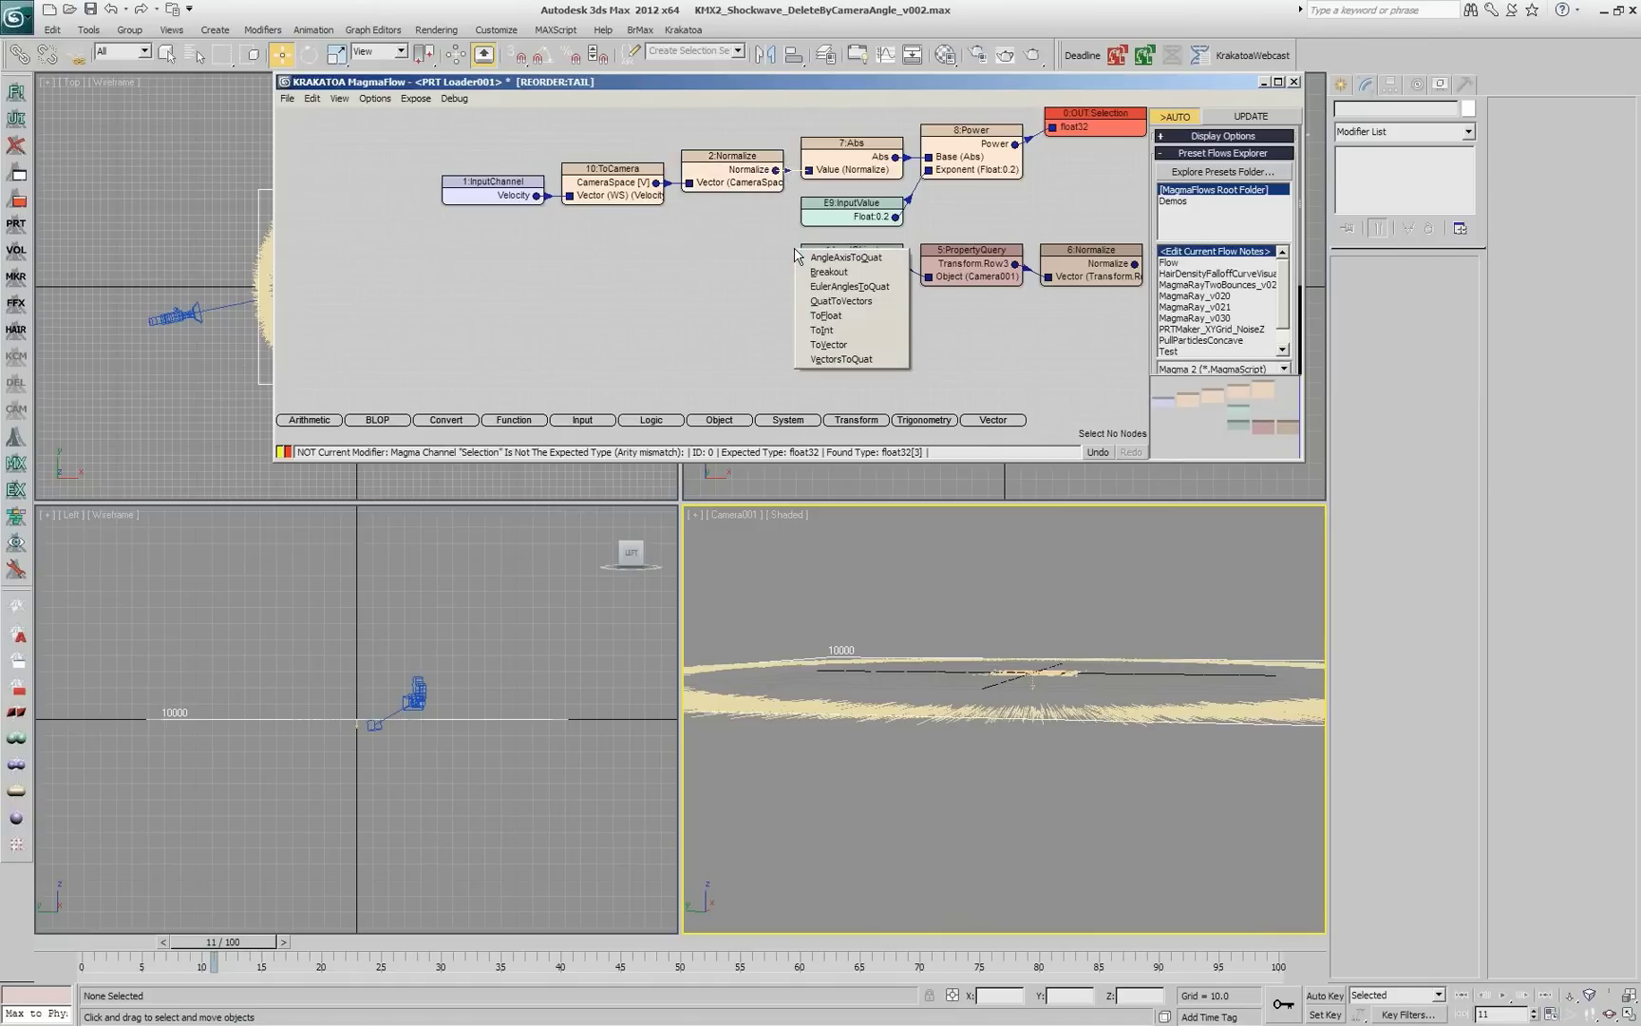
{"action": "left_click", "coordinate": [828, 271]}
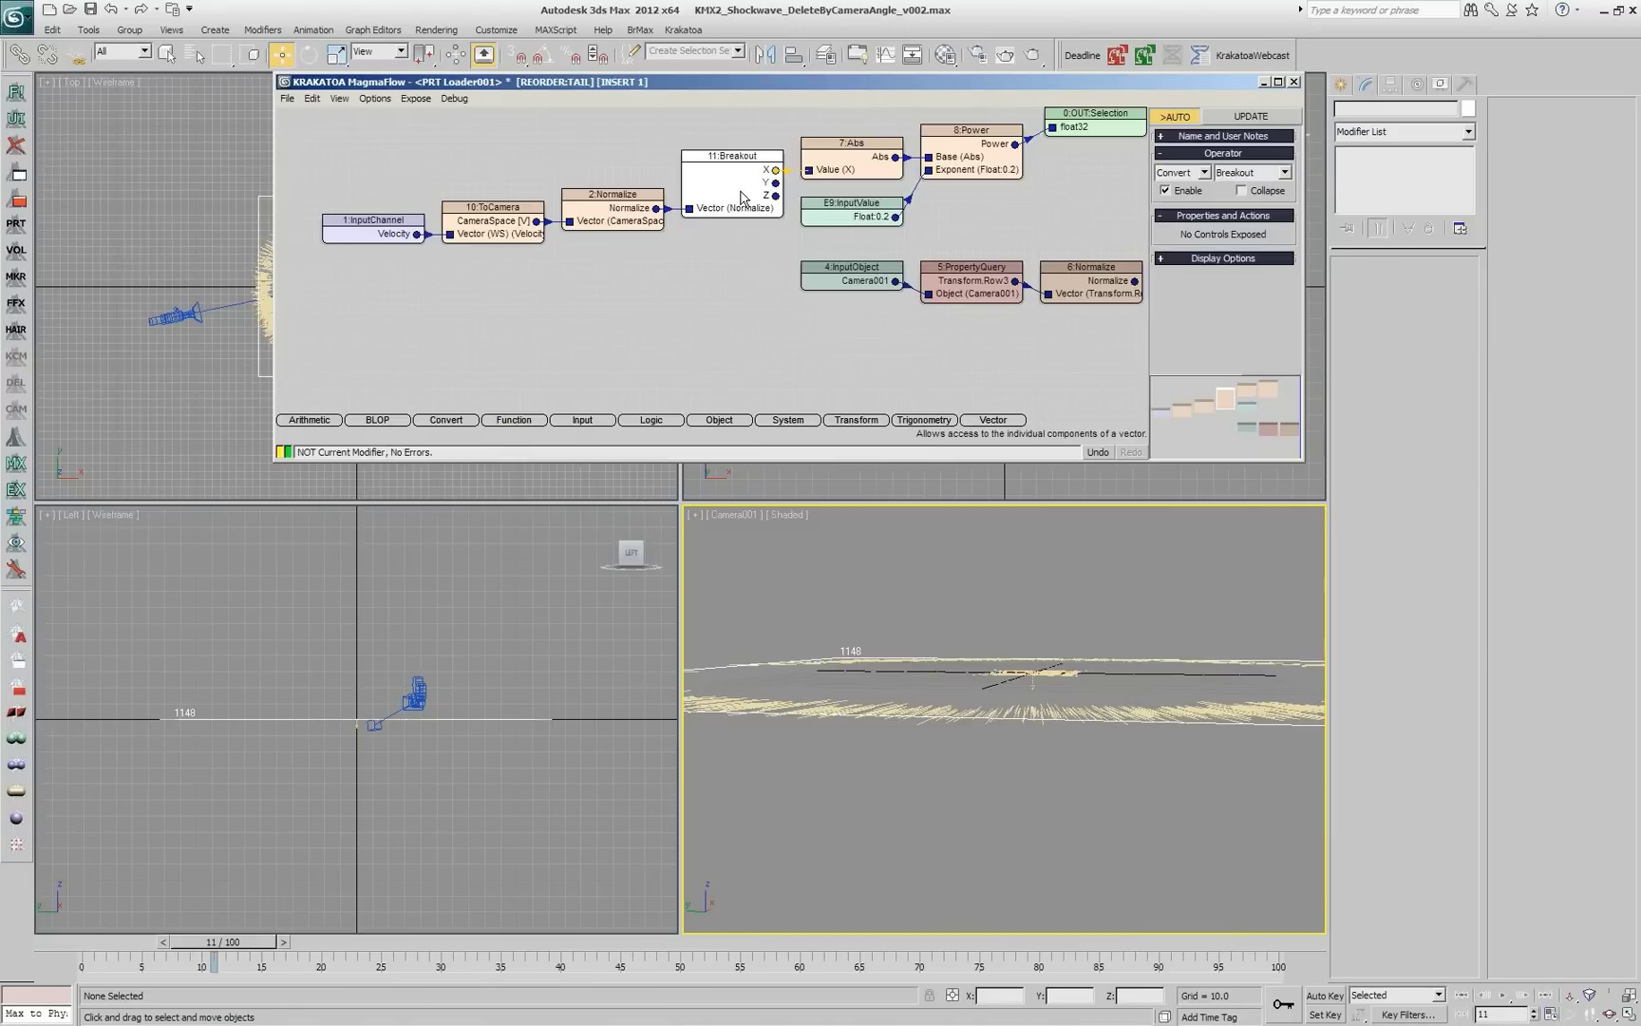
{"action": "left_click_drag", "start_coordinate": [678, 94], "coordinate": [981, 85]}
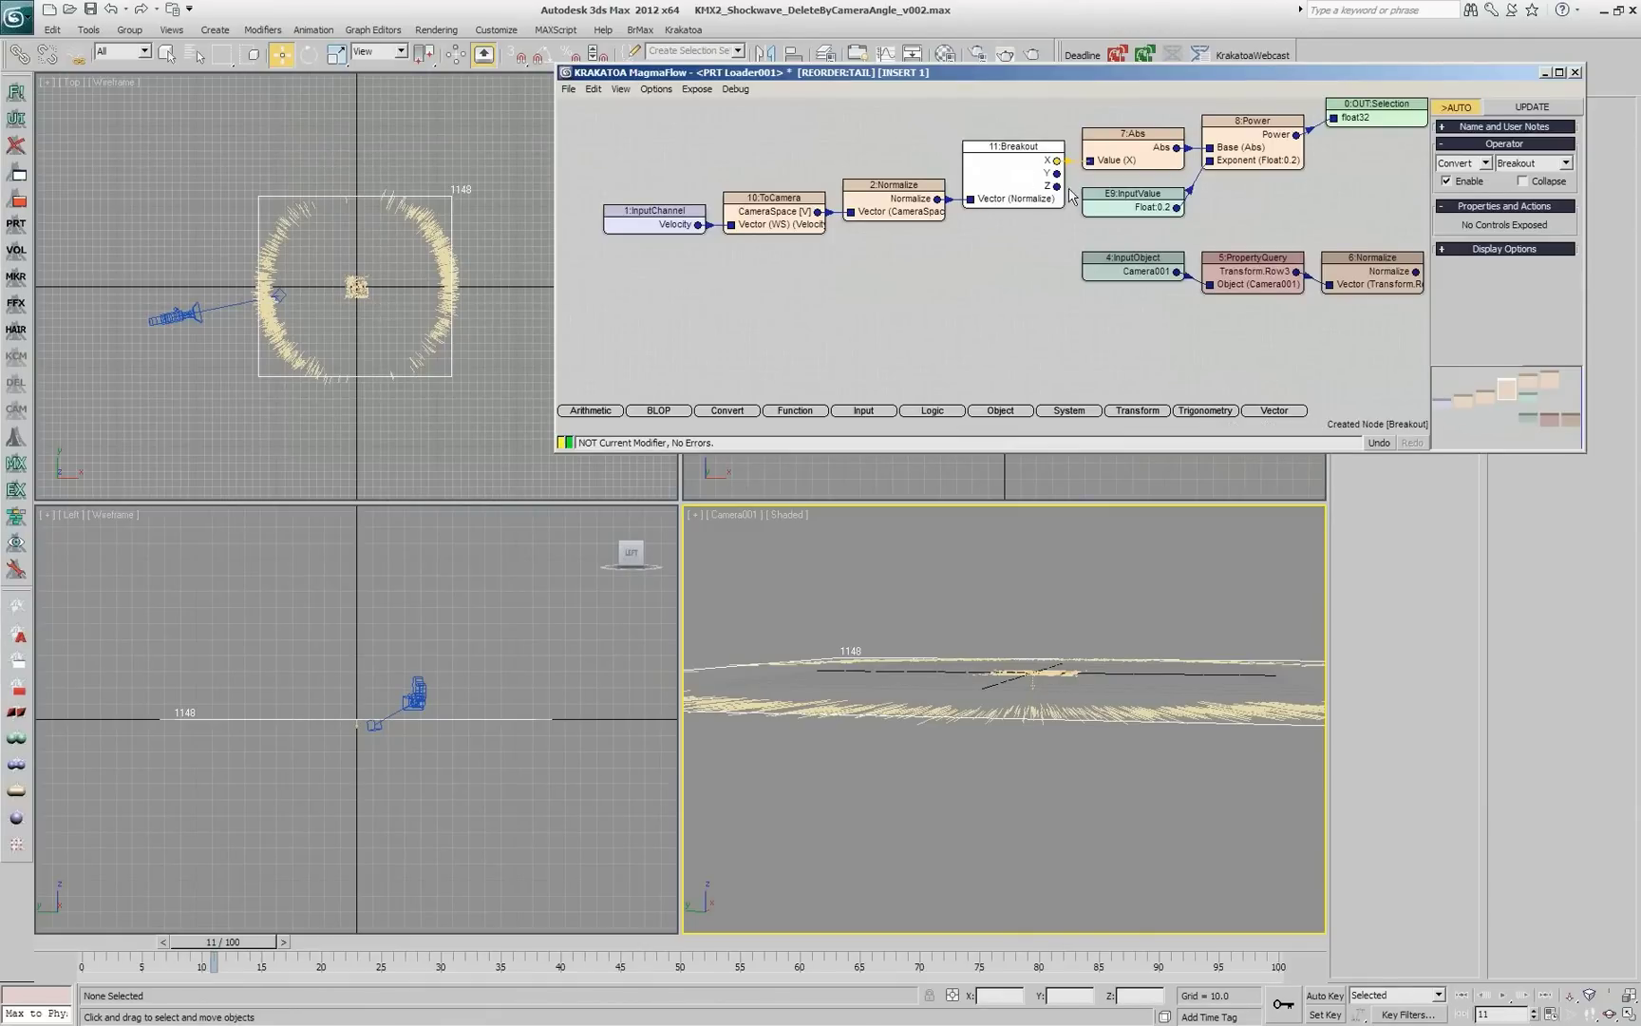
{"action": "left_click_drag", "start_coordinate": [1091, 169], "coordinate": [1058, 186]}
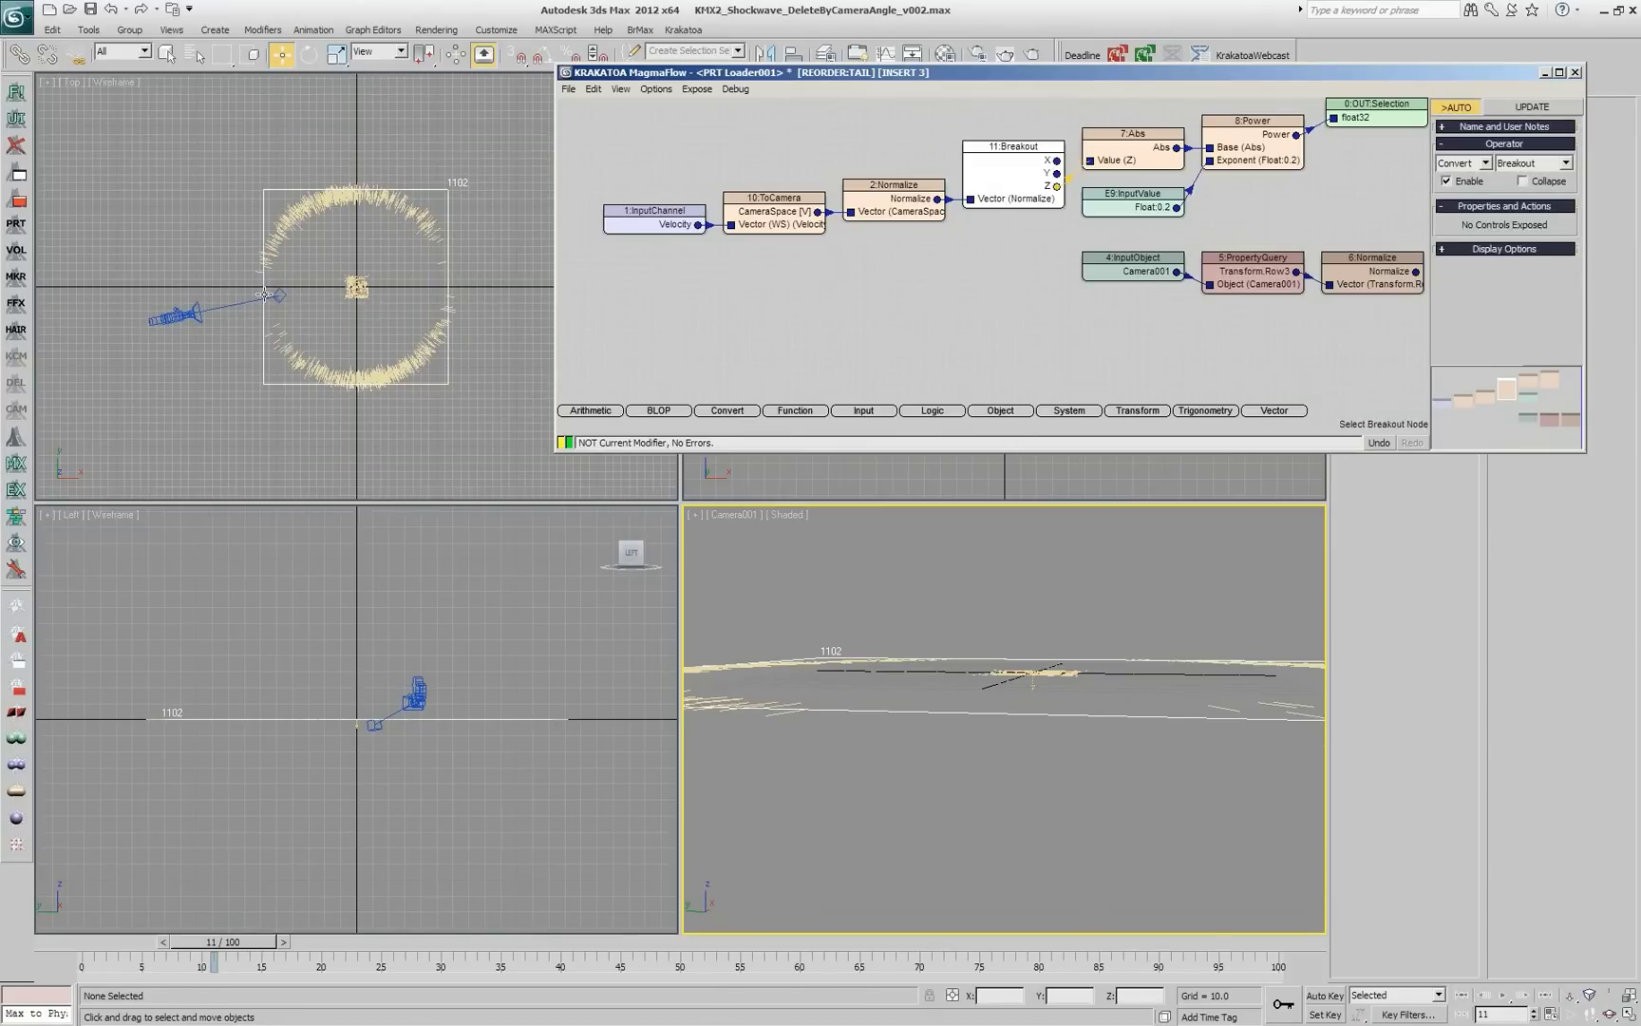
{"action": "left_click_drag", "start_coordinate": [1062, 237], "coordinate": [1473, 328]}
Step: Delete the unused camera nodes and lower Magma_Sel's exposed input value to 0.06
{"action": "key", "text": "Delete"}
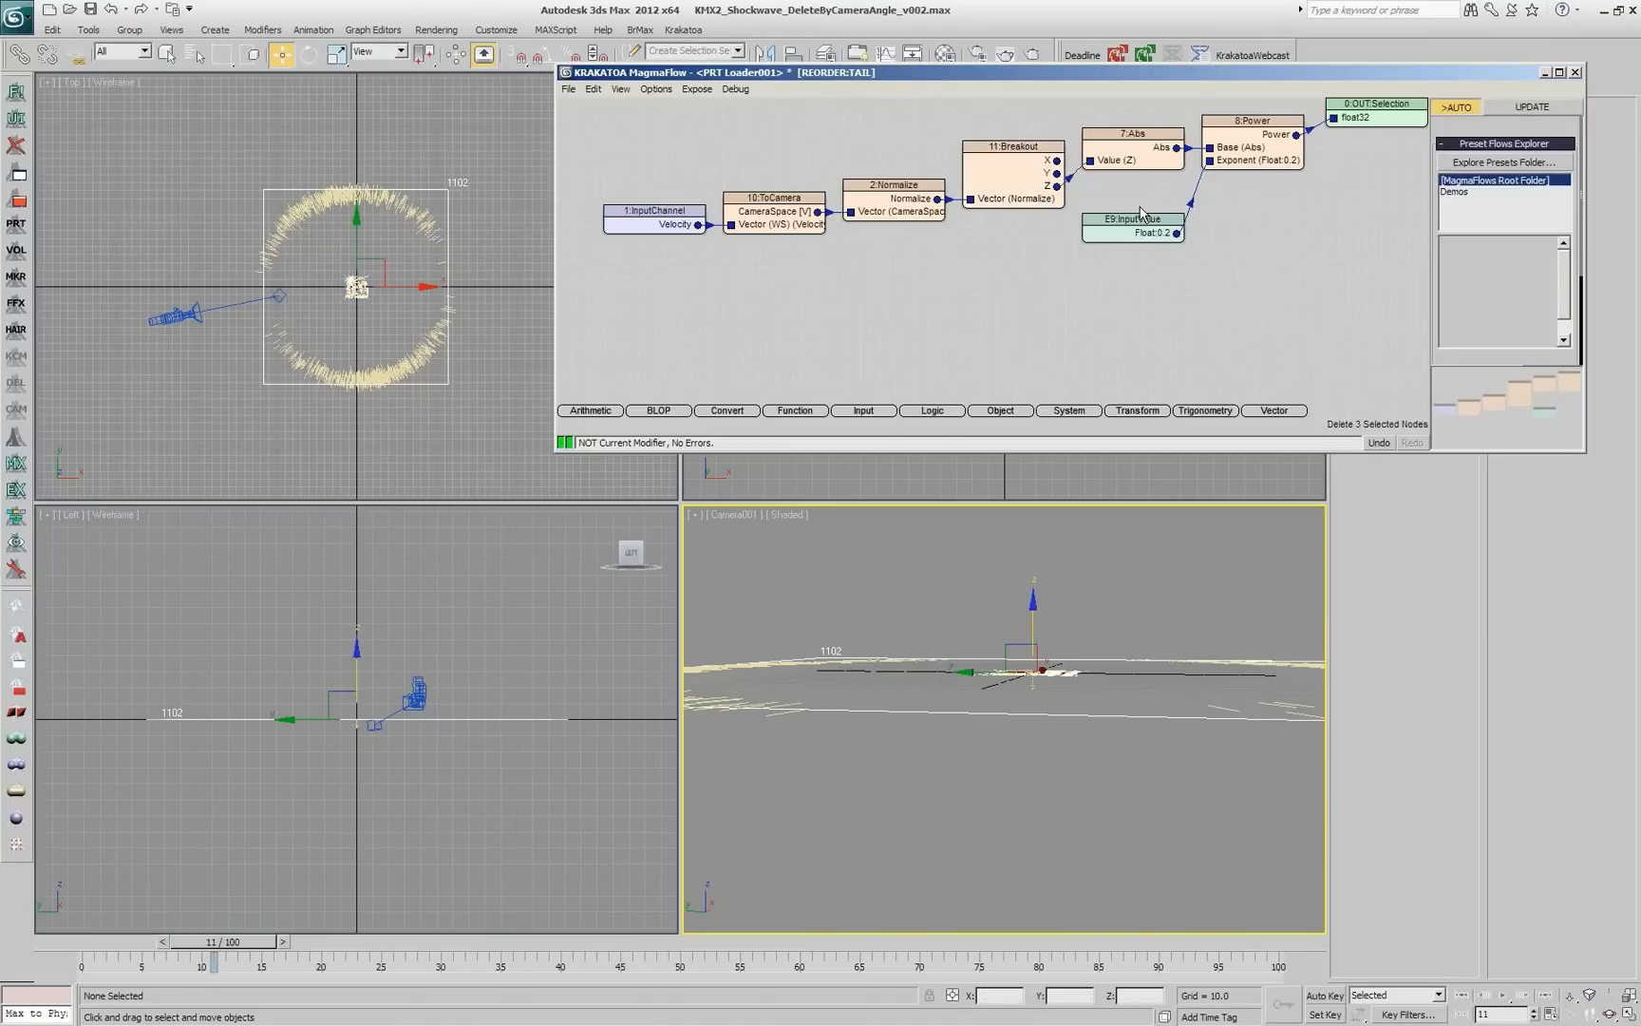
{"action": "left_click_drag", "start_coordinate": [1488, 83], "coordinate": [1274, 79]}
{"action": "left_click", "coordinate": [1396, 167]}
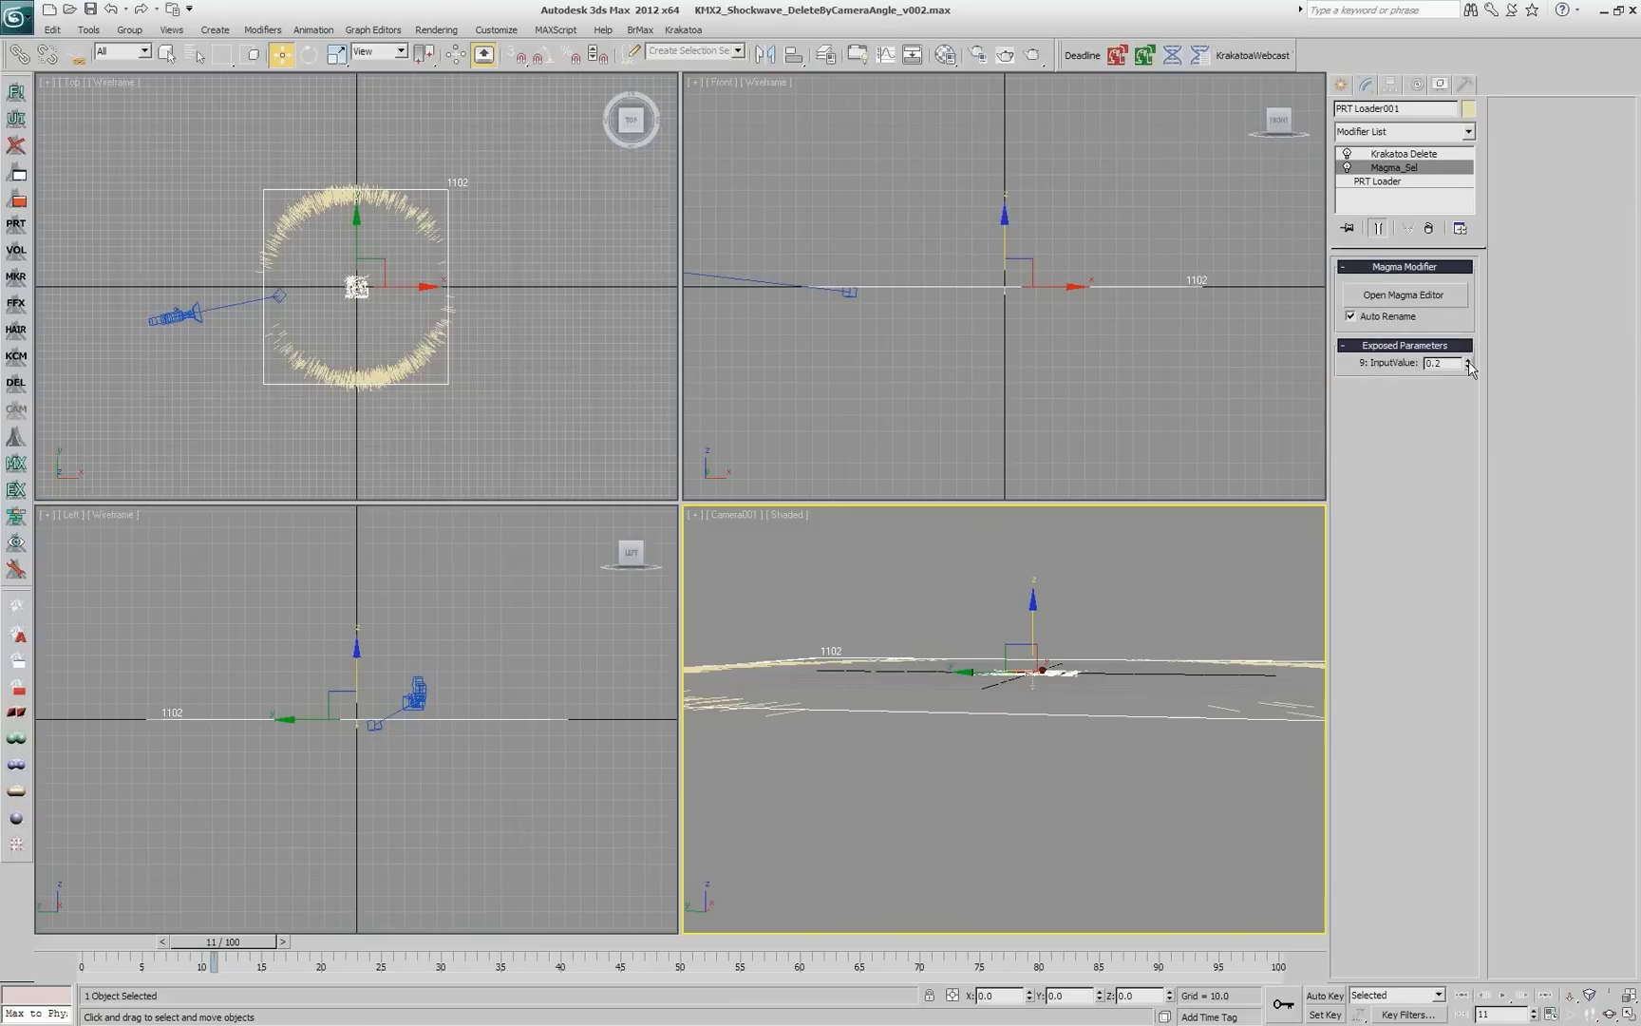
{"action": "left_click_drag", "start_coordinate": [1467, 362], "coordinate": [1495, 384]}
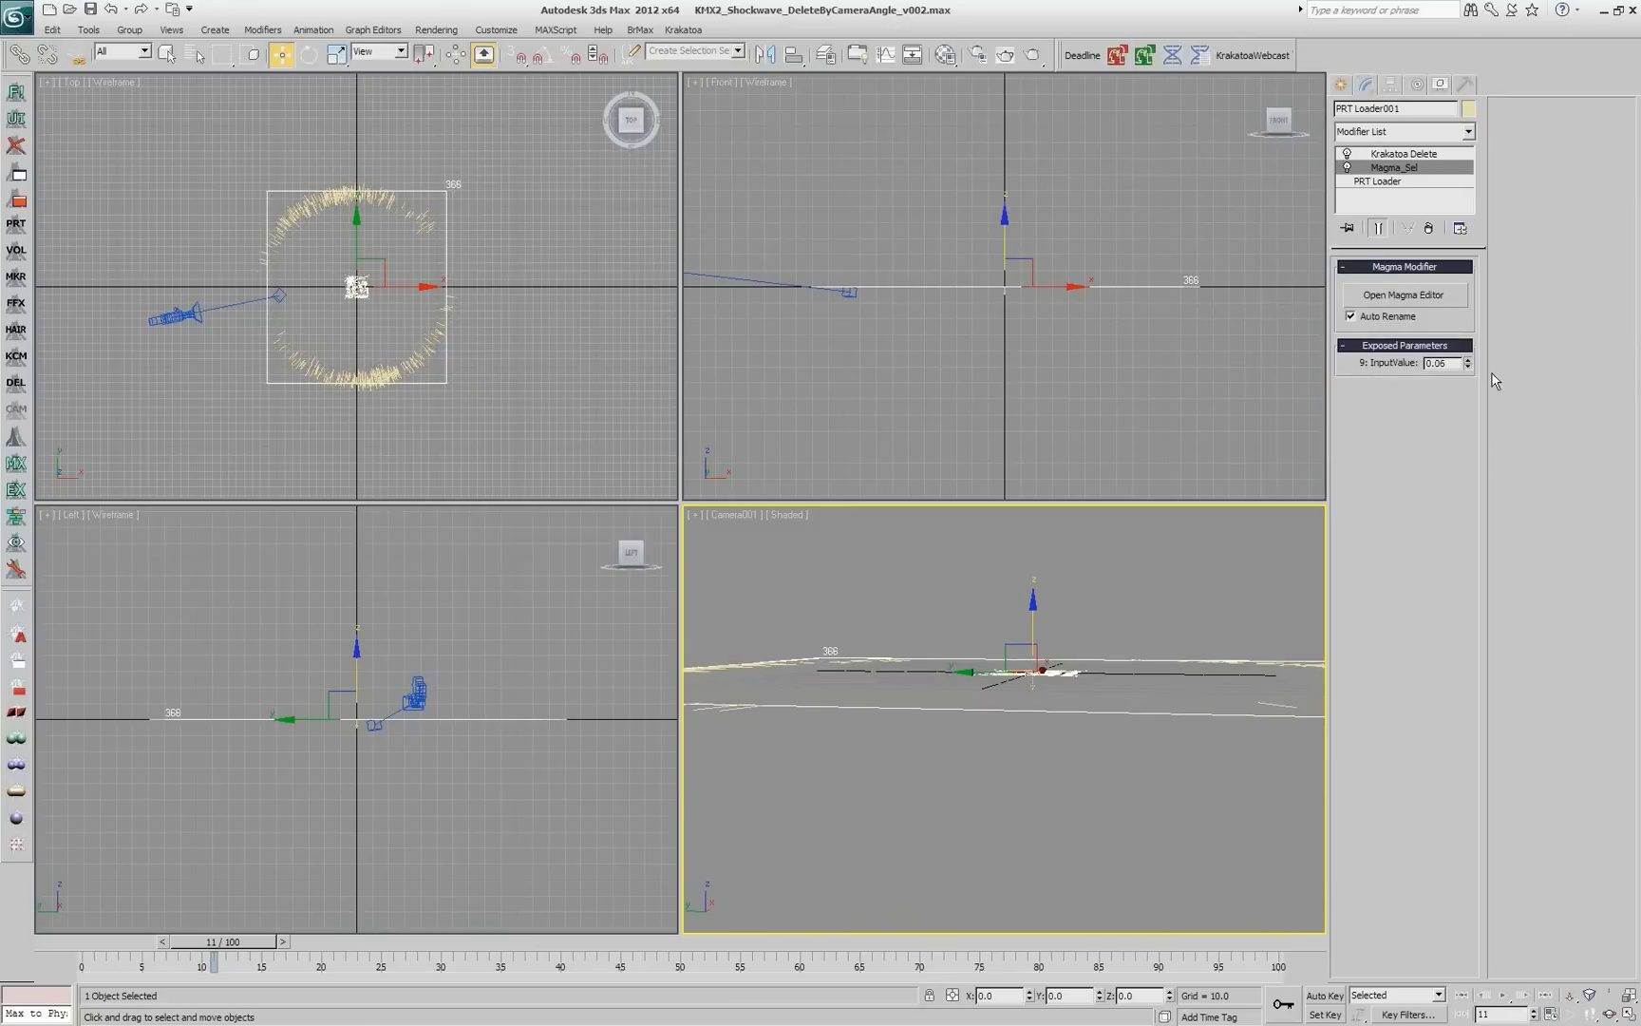
Step: Reopen the Magma editor and orbit Camera001 to a low, near-horizontal view of the ring
{"action": "left_click", "coordinate": [1406, 295]}
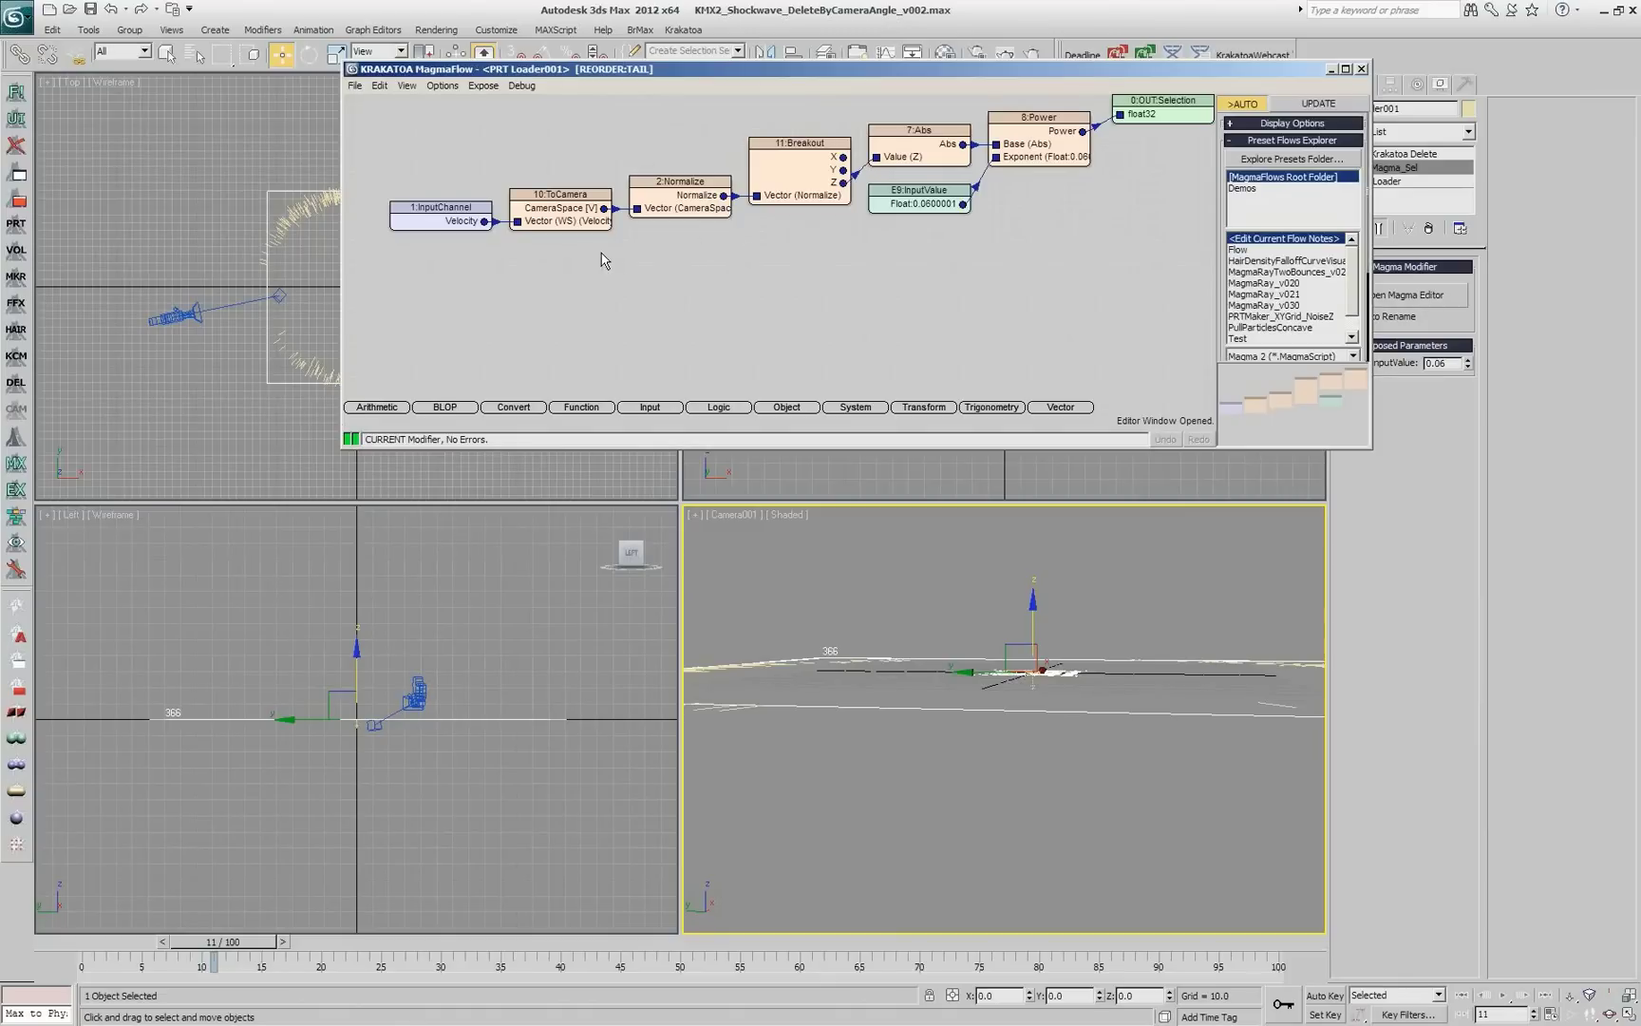
{"action": "left_click", "coordinate": [448, 235]}
{"action": "left_click_drag", "start_coordinate": [743, 66], "coordinate": [840, 72]}
{"action": "left_click", "coordinate": [1610, 1015]}
{"action": "left_click_drag", "start_coordinate": [973, 755], "coordinate": [992, 701]}
{"action": "left_click", "coordinate": [636, 198]}
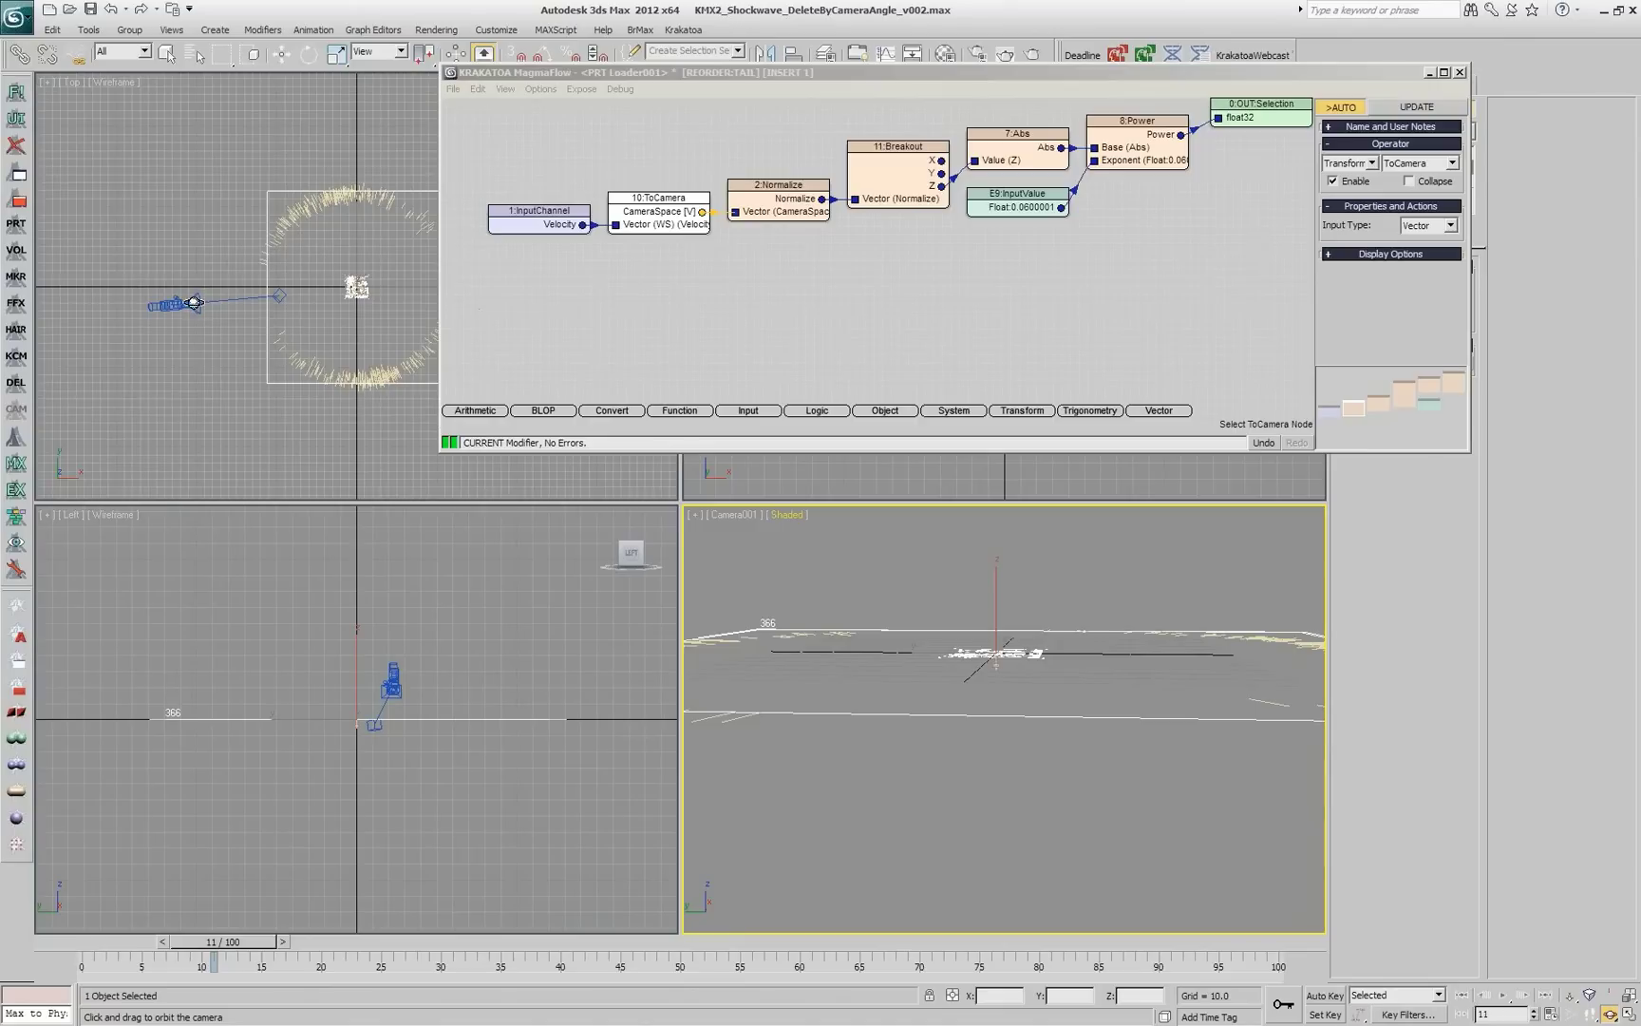
{"action": "left_click", "coordinate": [833, 301]}
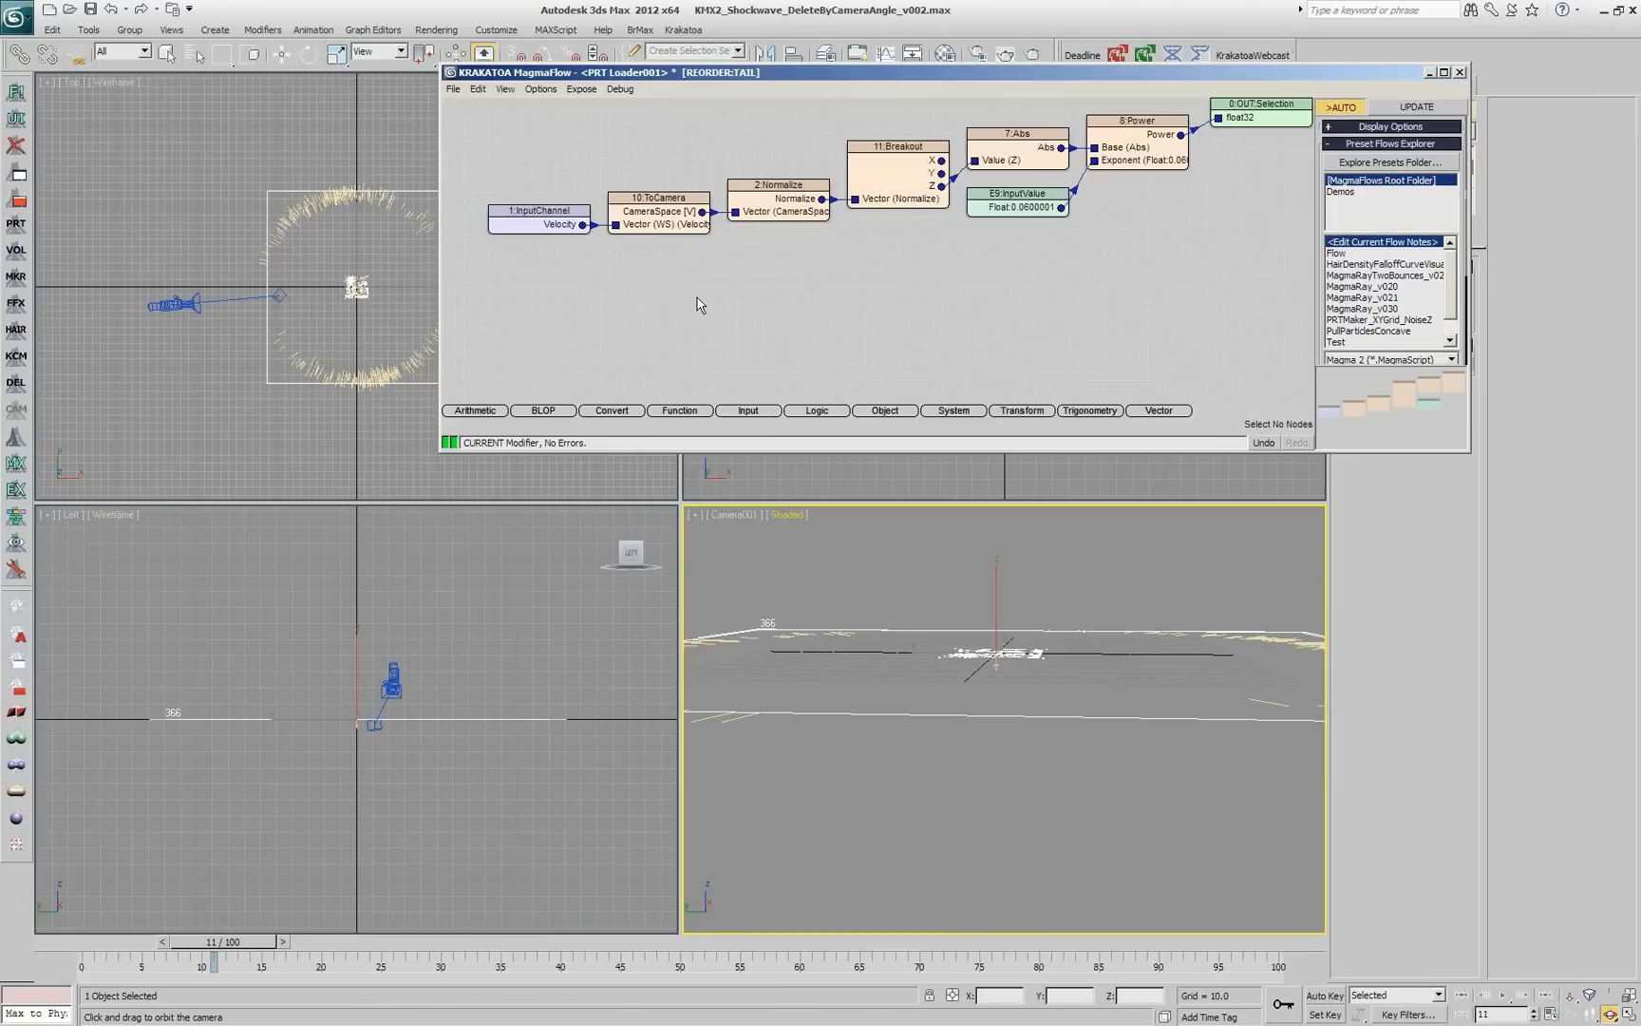
Step: Change the 10:ToCamera node's operation to ToSpace
{"action": "left_click", "coordinate": [675, 228]}
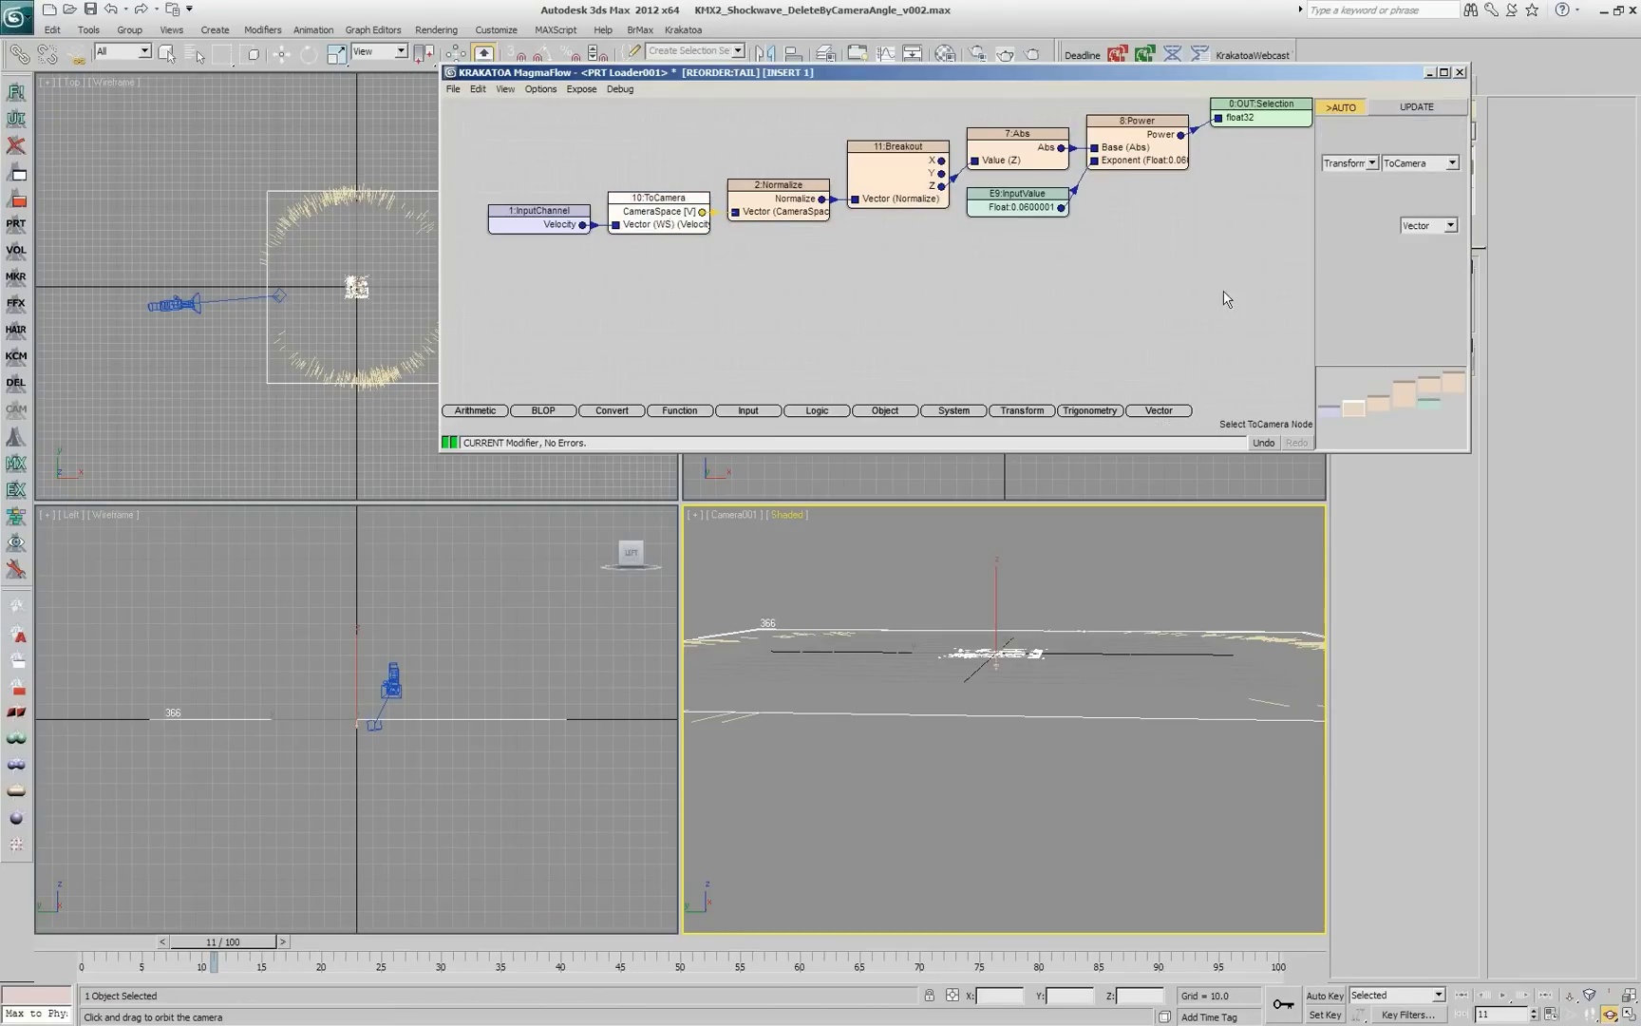
{"action": "left_click", "coordinate": [1415, 167]}
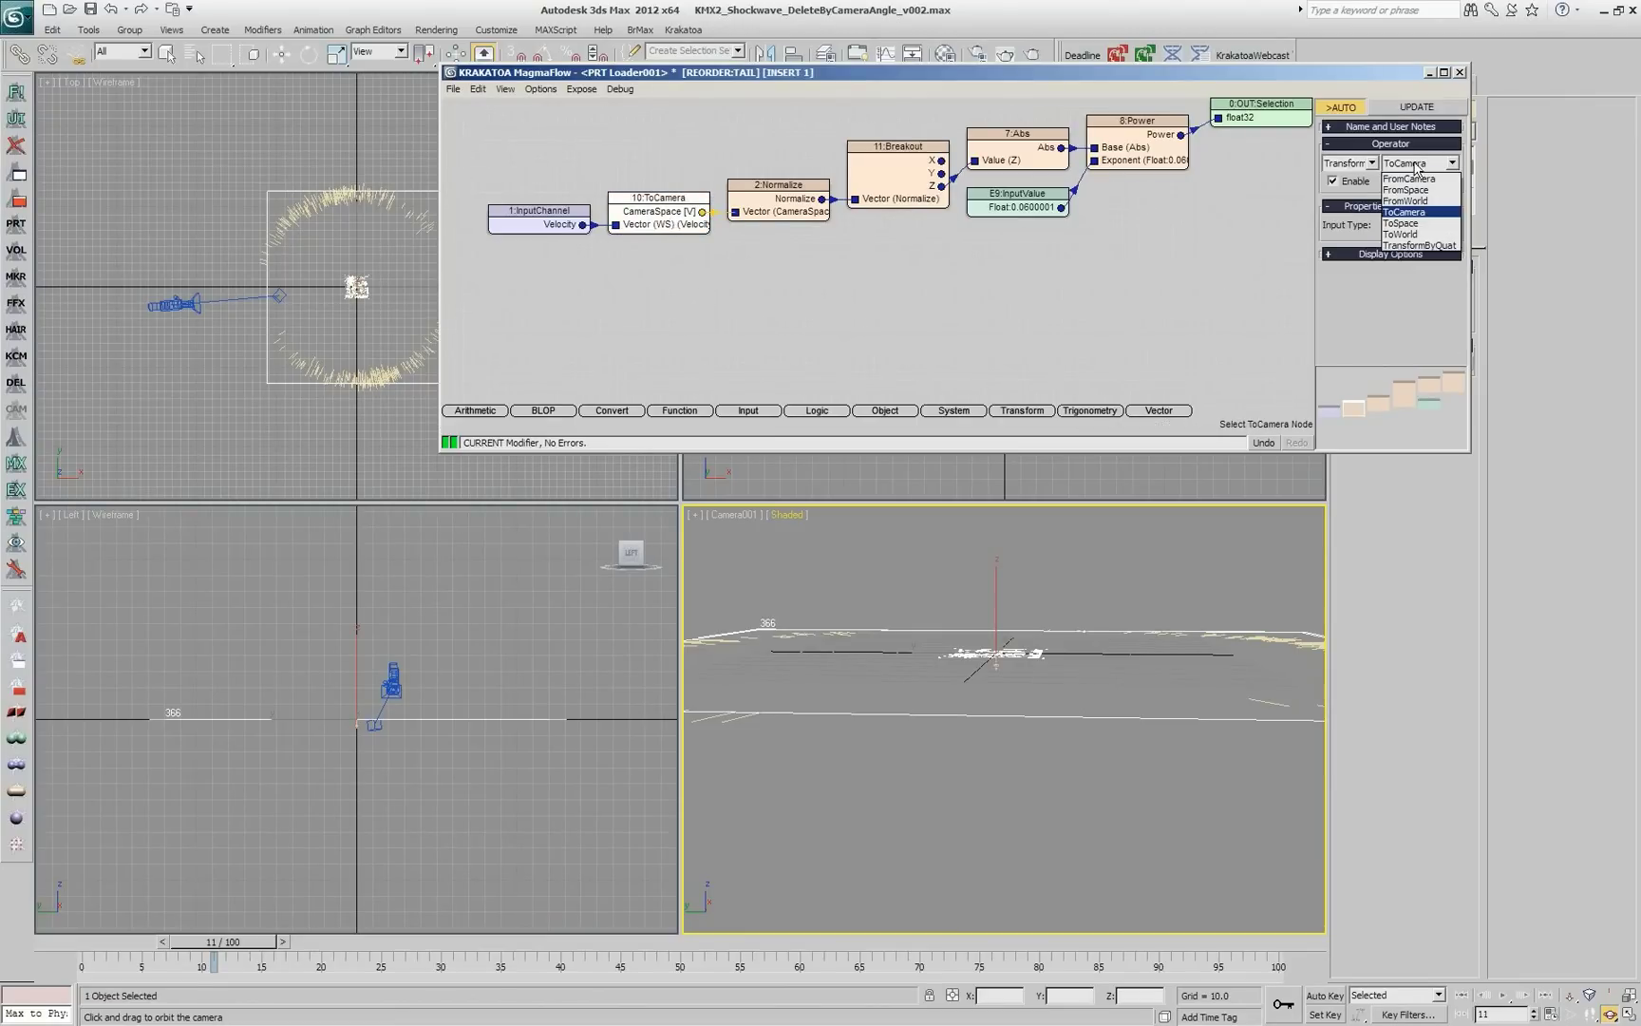
{"action": "left_click", "coordinate": [1430, 235]}
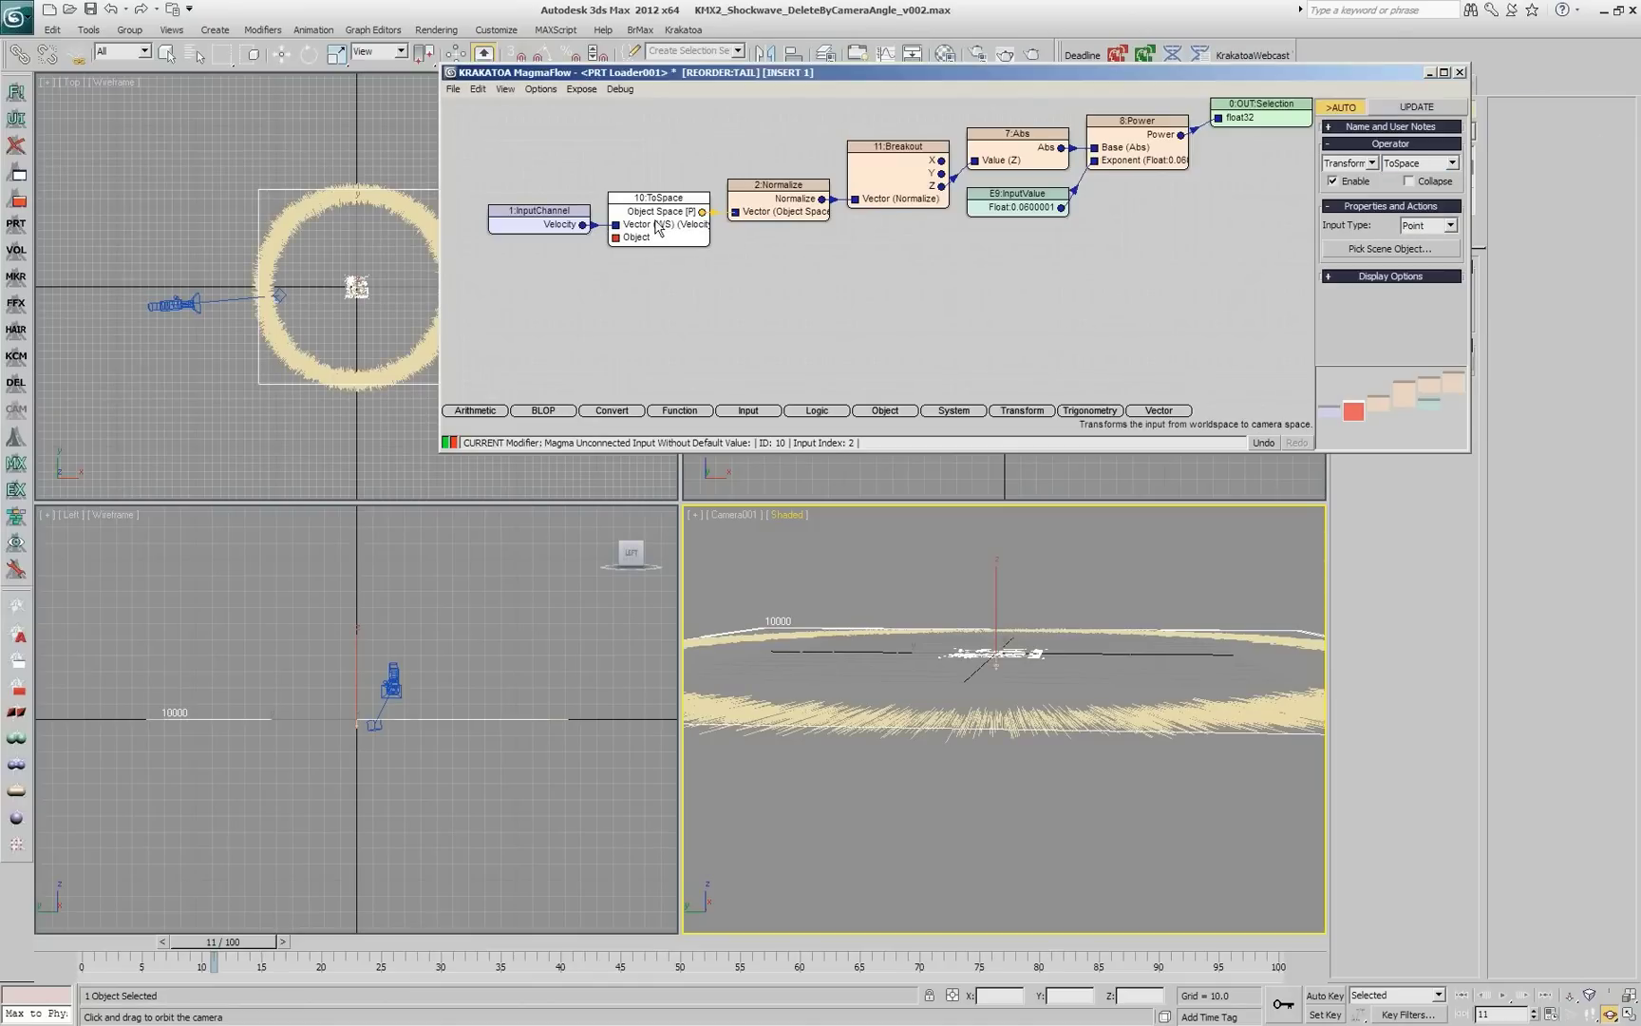
Step: Feed Camera001 into ToSpace through a new InputObject node, then orbit the camera view
{"action": "key", "text": "ctrl+i"}
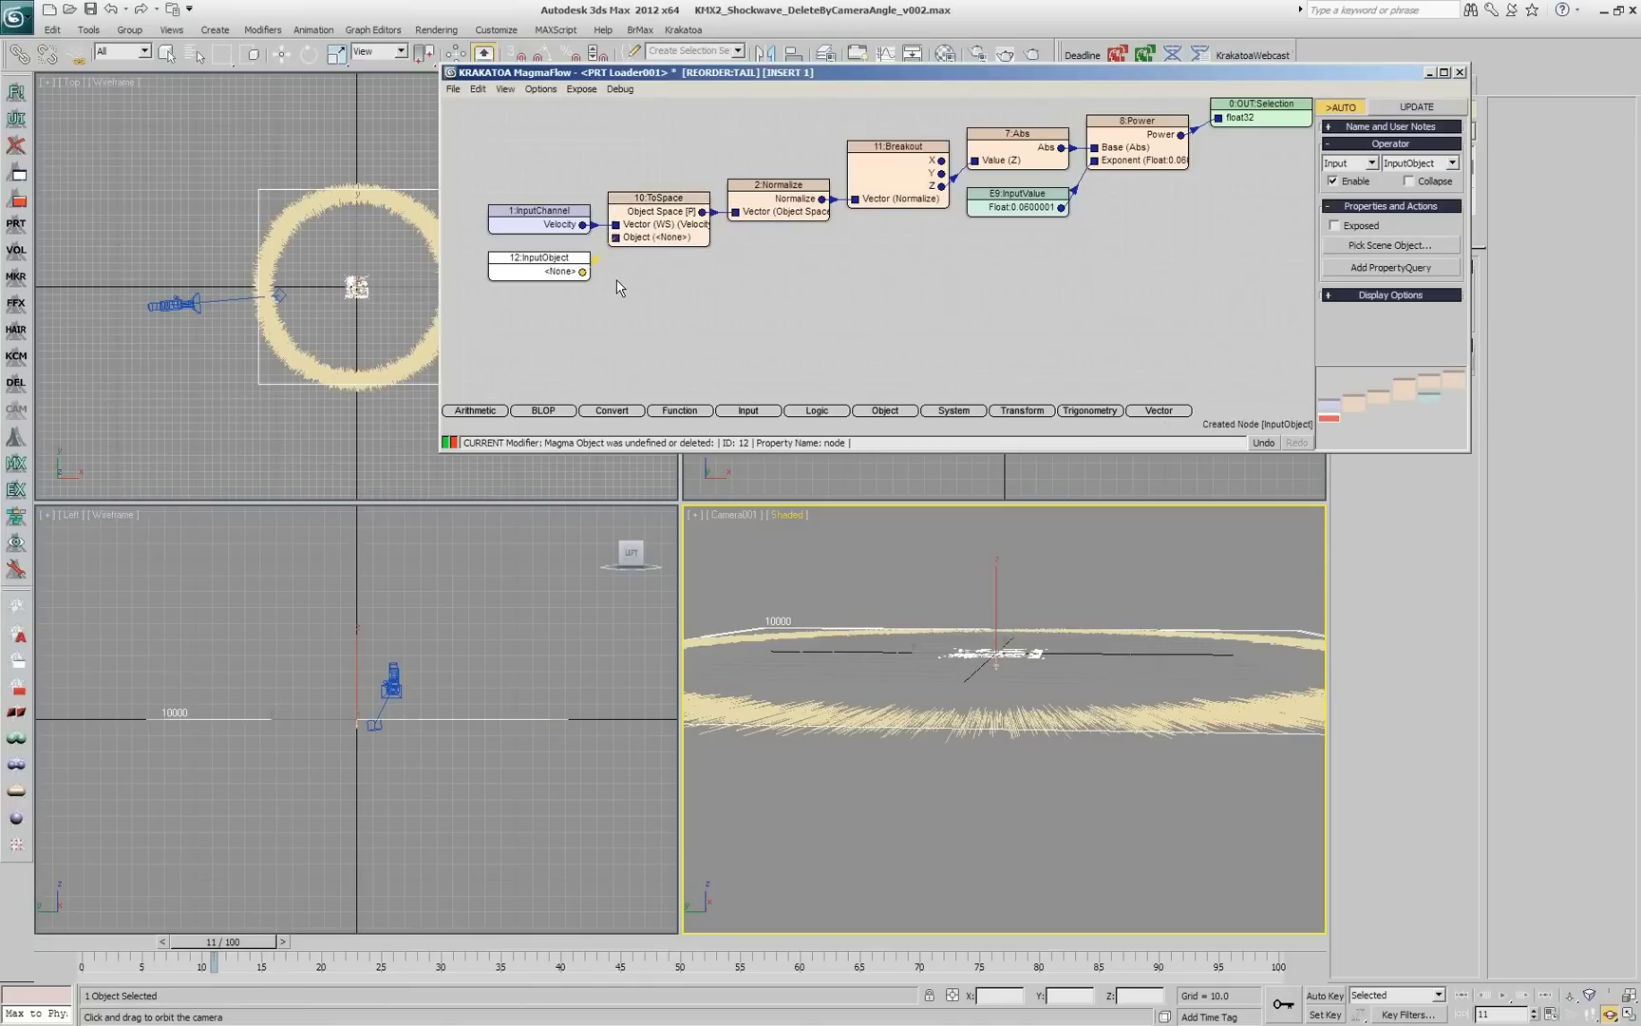
{"action": "left_click", "coordinate": [1372, 249]}
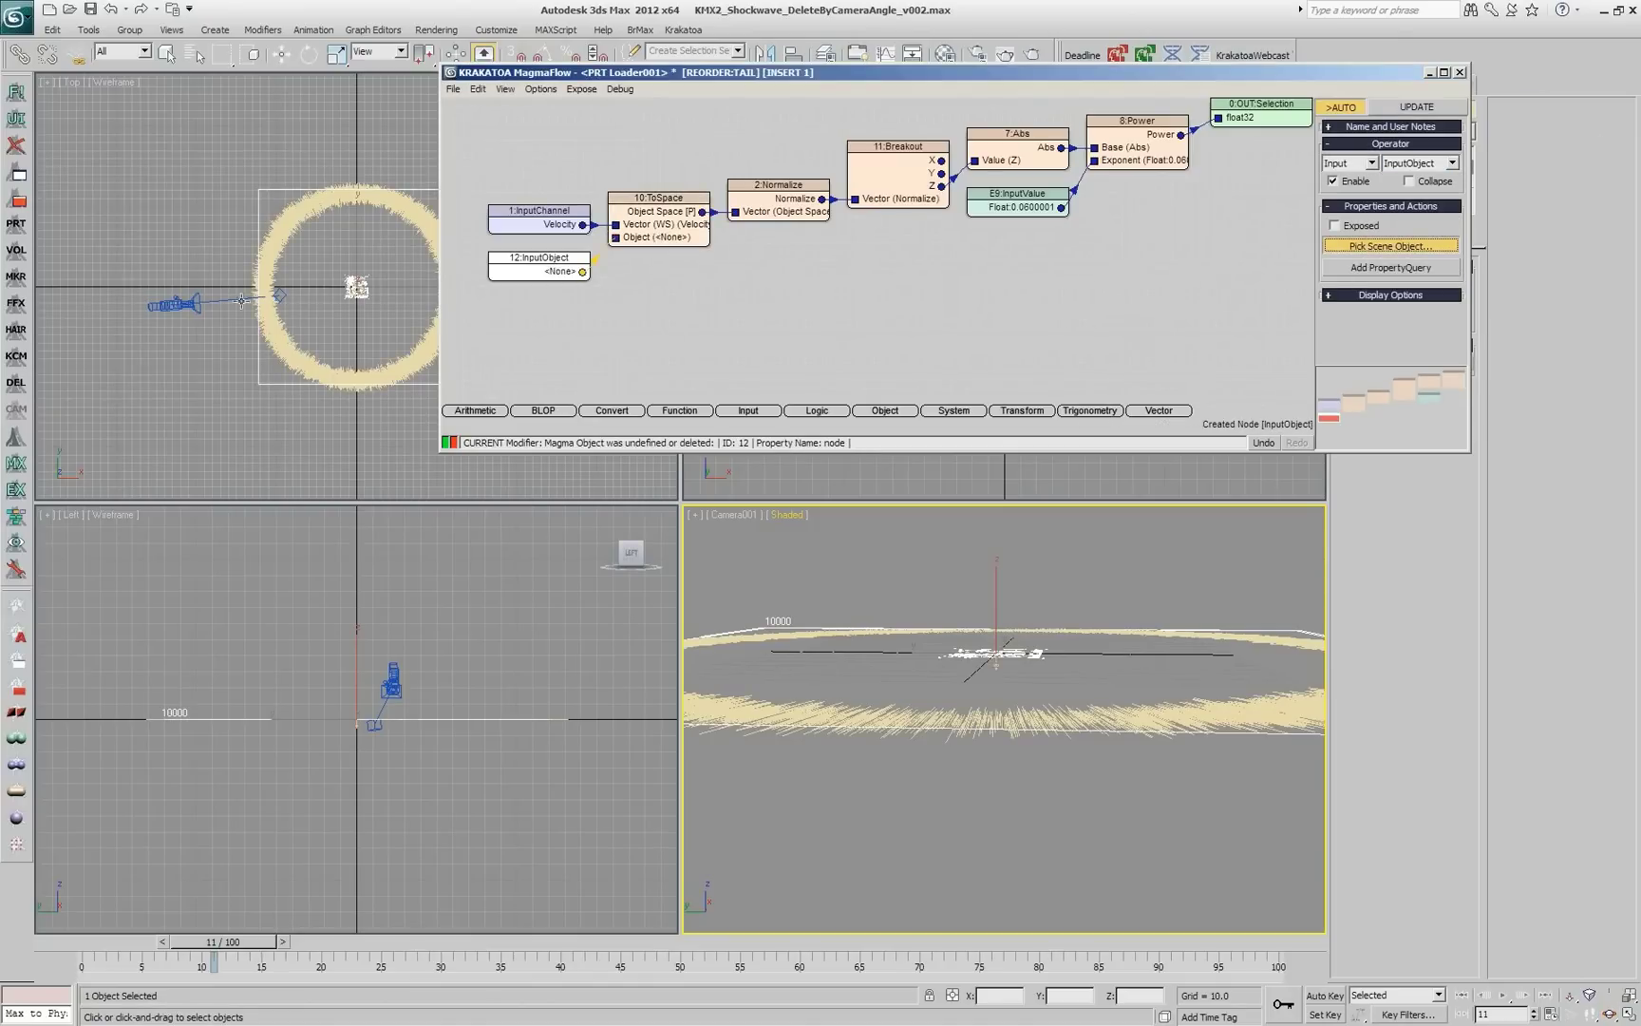
{"action": "left_click", "coordinate": [176, 303]}
{"action": "left_click", "coordinate": [175, 303]}
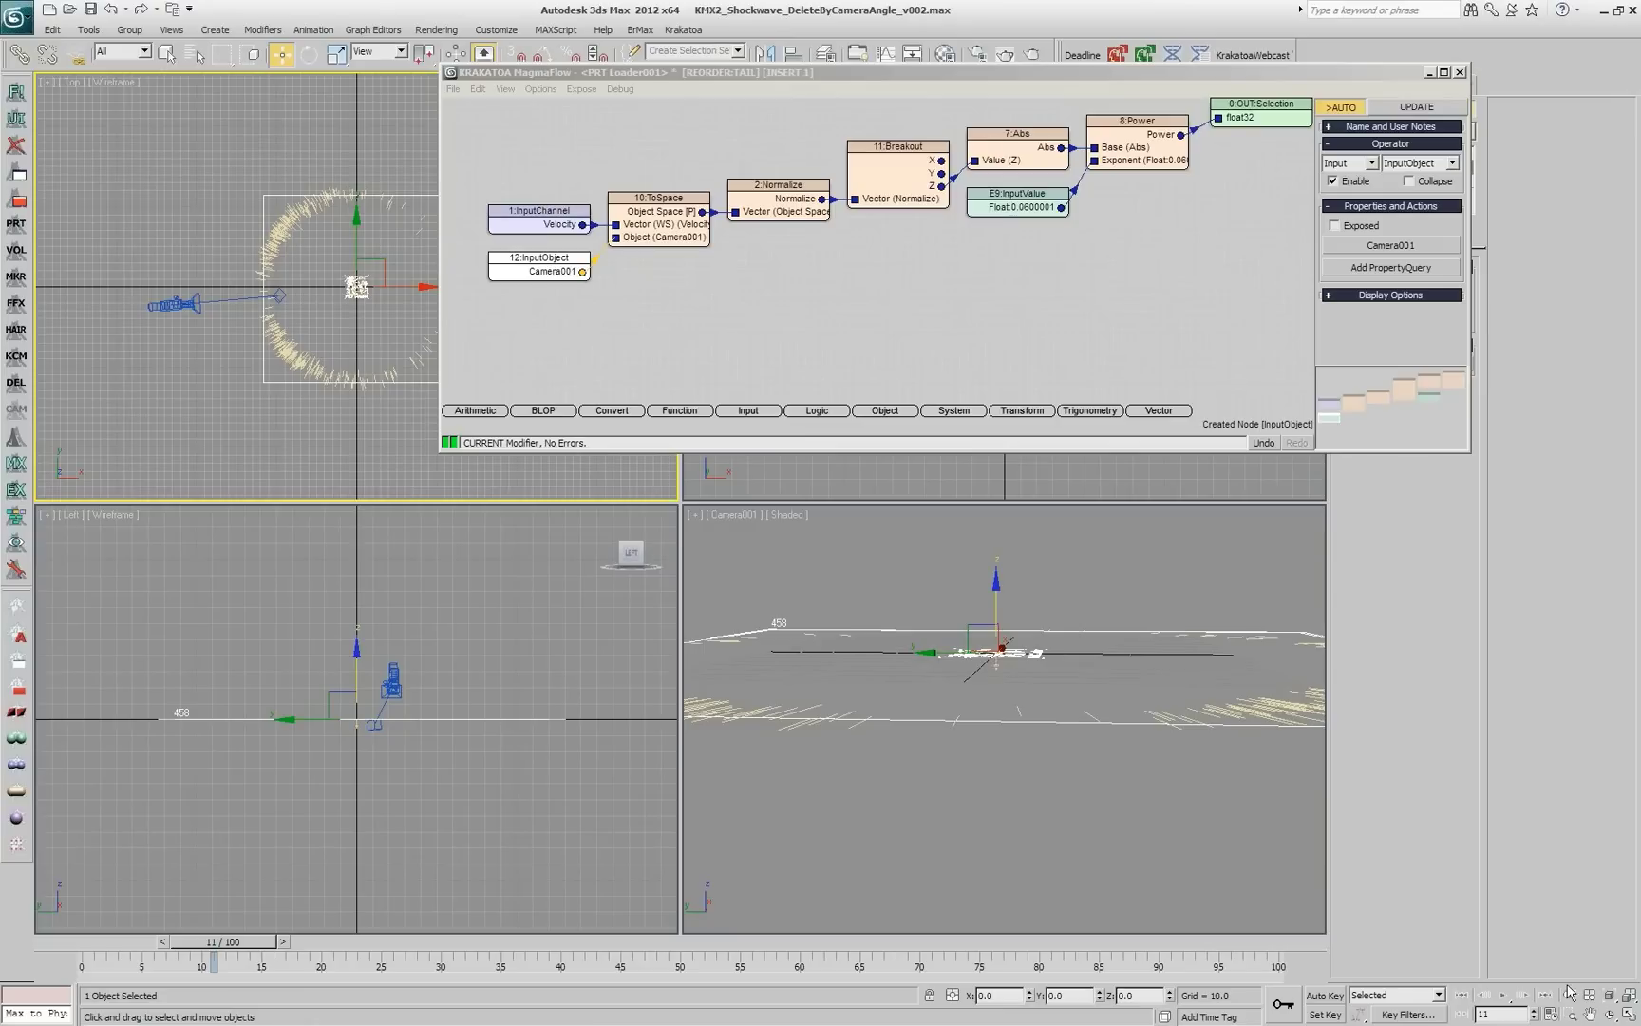
{"action": "right_click", "coordinate": [1023, 751]}
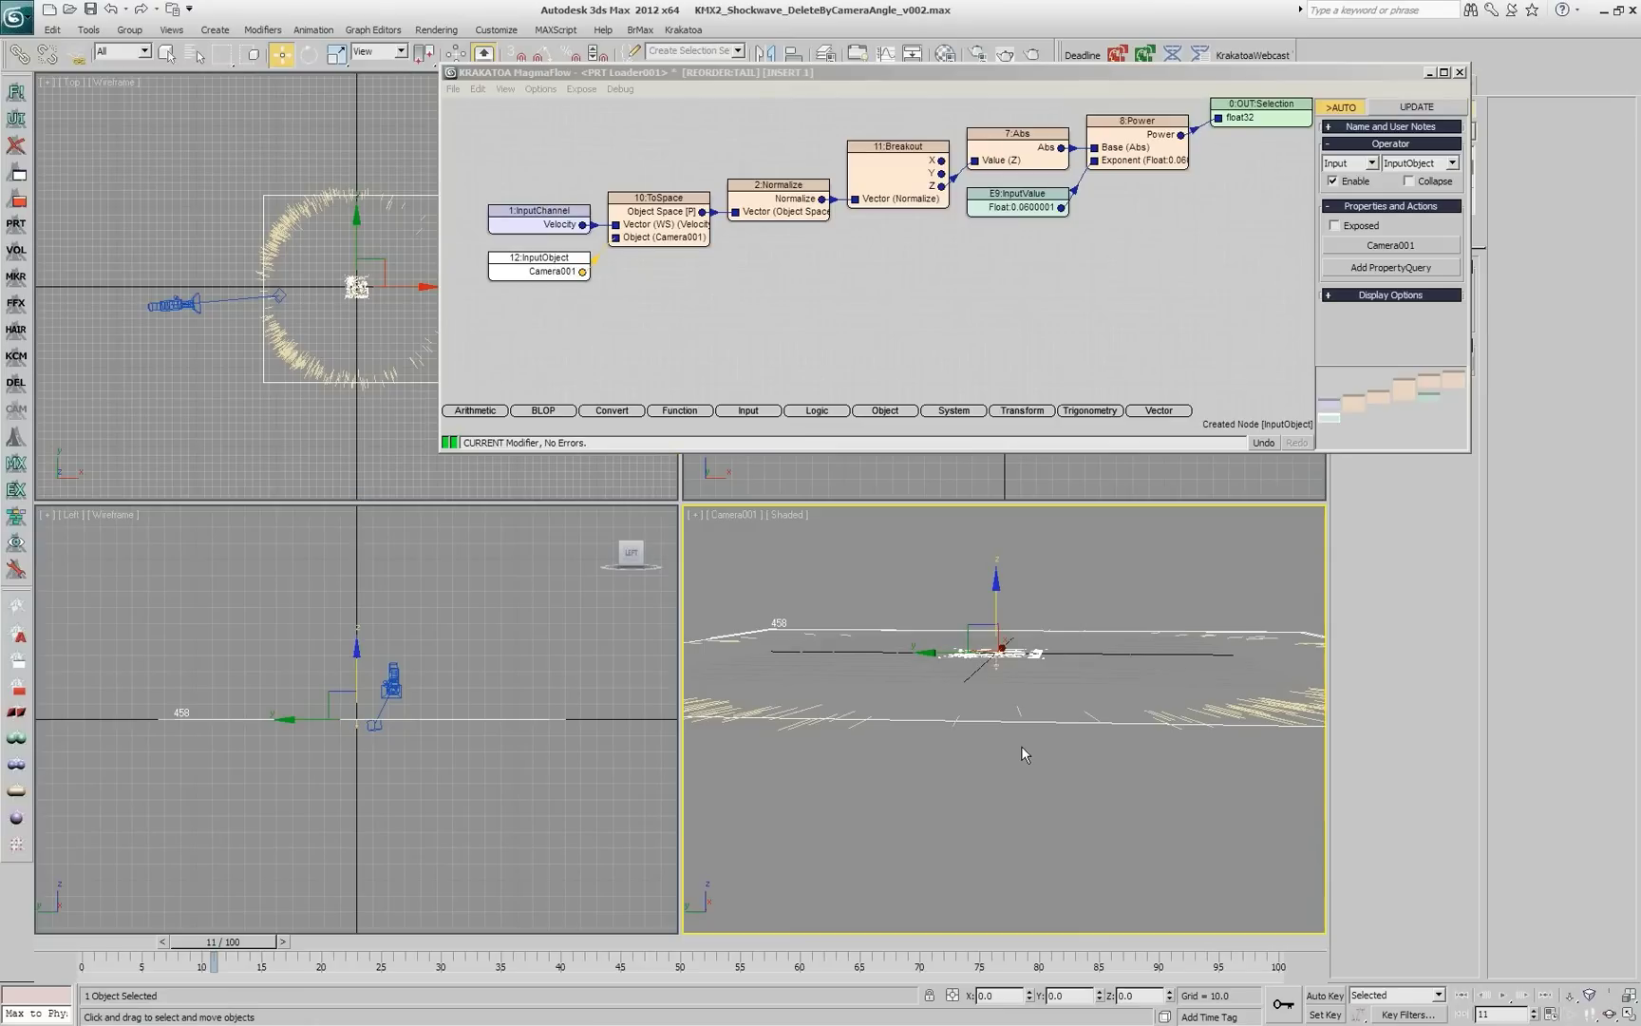
{"action": "left_click", "coordinate": [1610, 1014]}
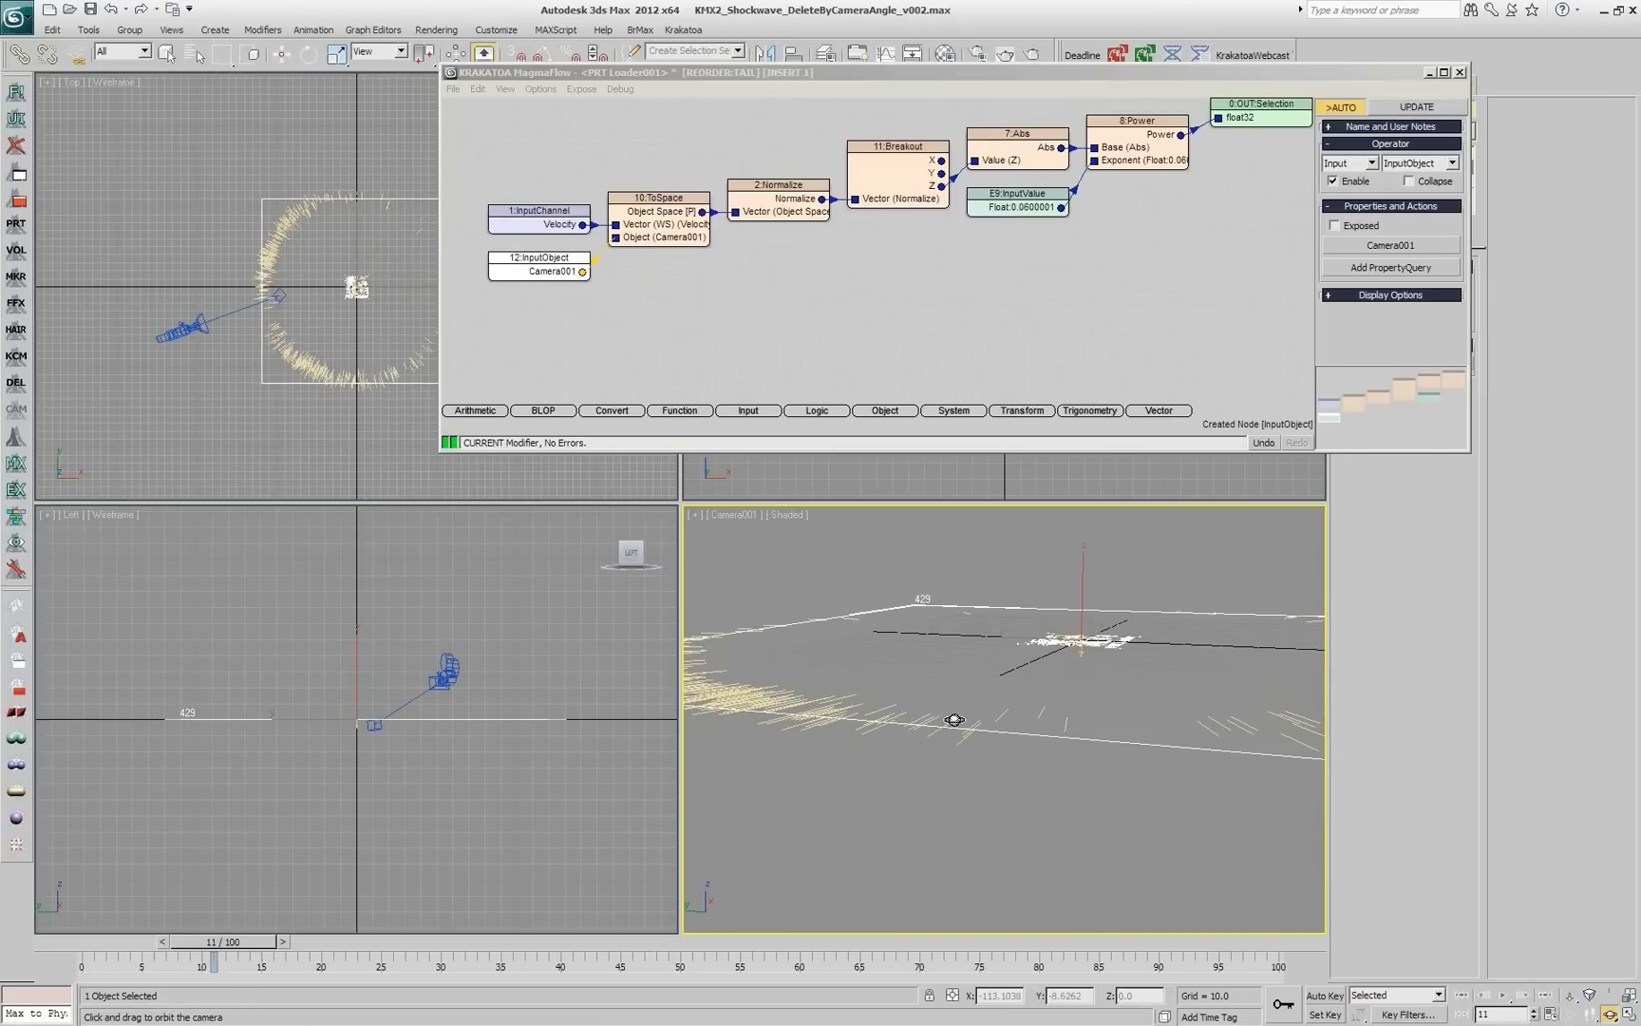